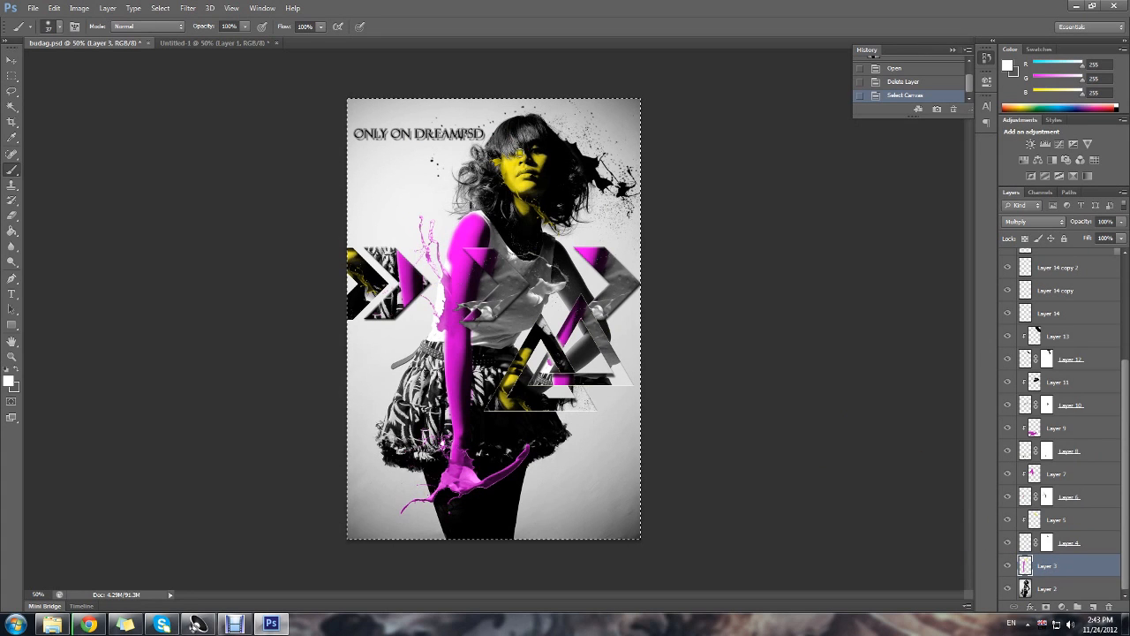
In the Untitled-1 document, add a new layer above the photo and set the foreground colour to fff200.
{"action": "left_click", "coordinate": [205, 44]}
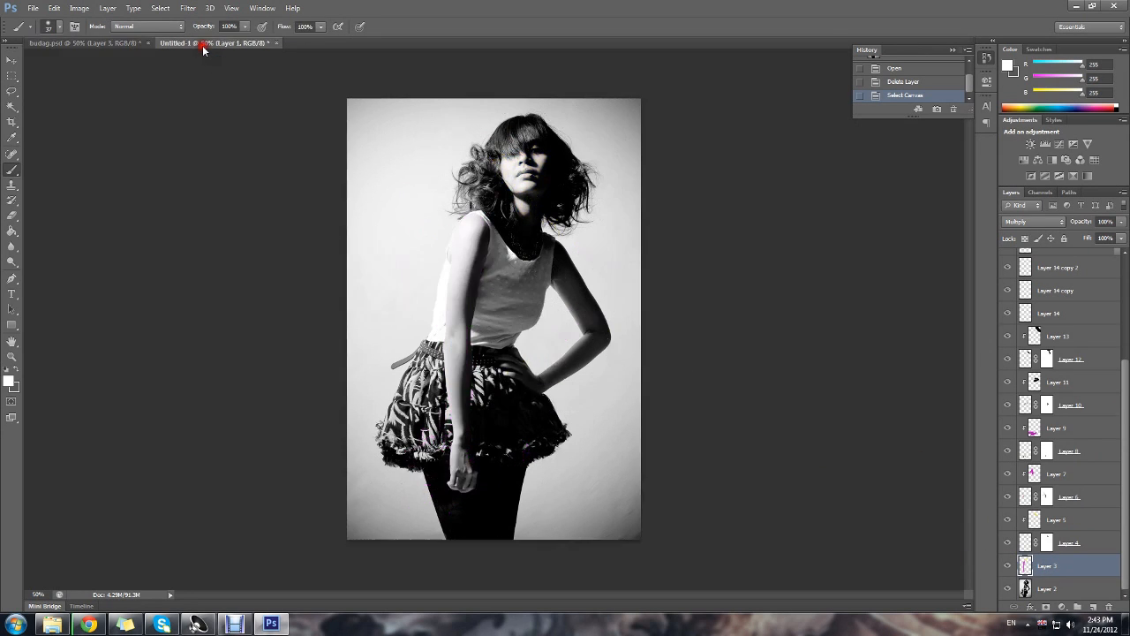
{"action": "left_click", "coordinate": [1093, 608]}
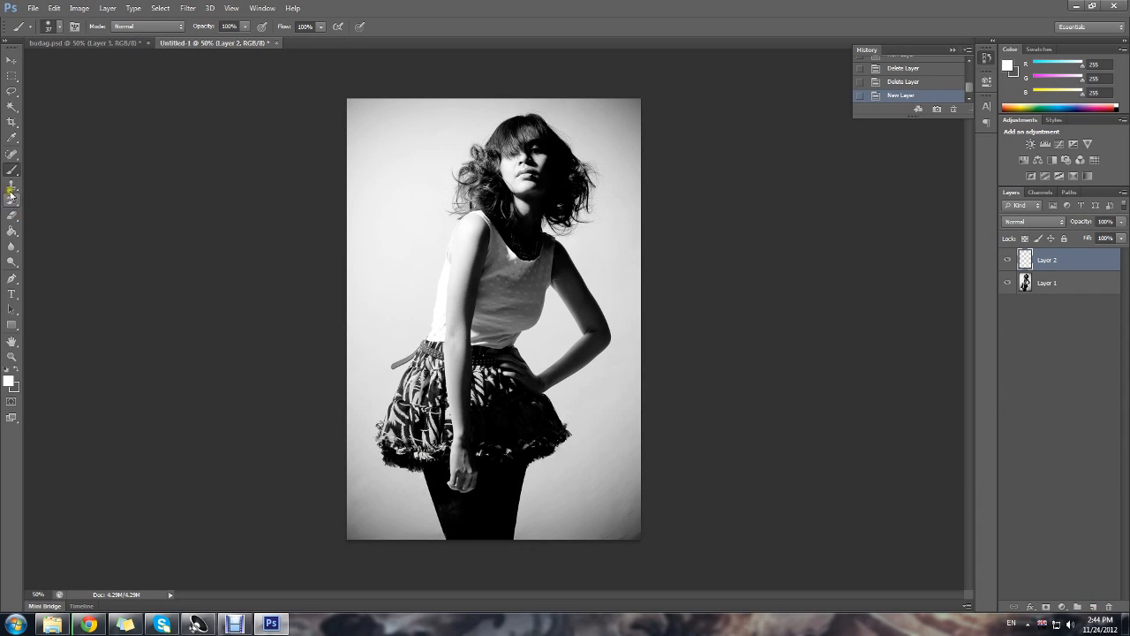
{"action": "left_click", "coordinate": [13, 383]}
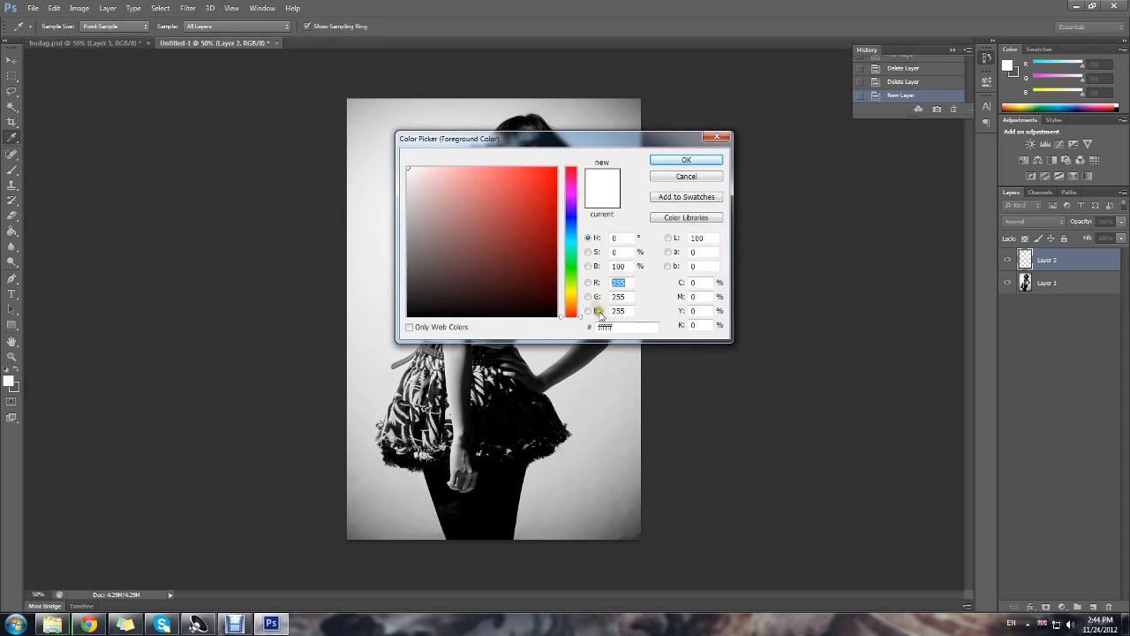
{"action": "double_click", "coordinate": [623, 328]}
{"action": "type", "text": "ff200"}
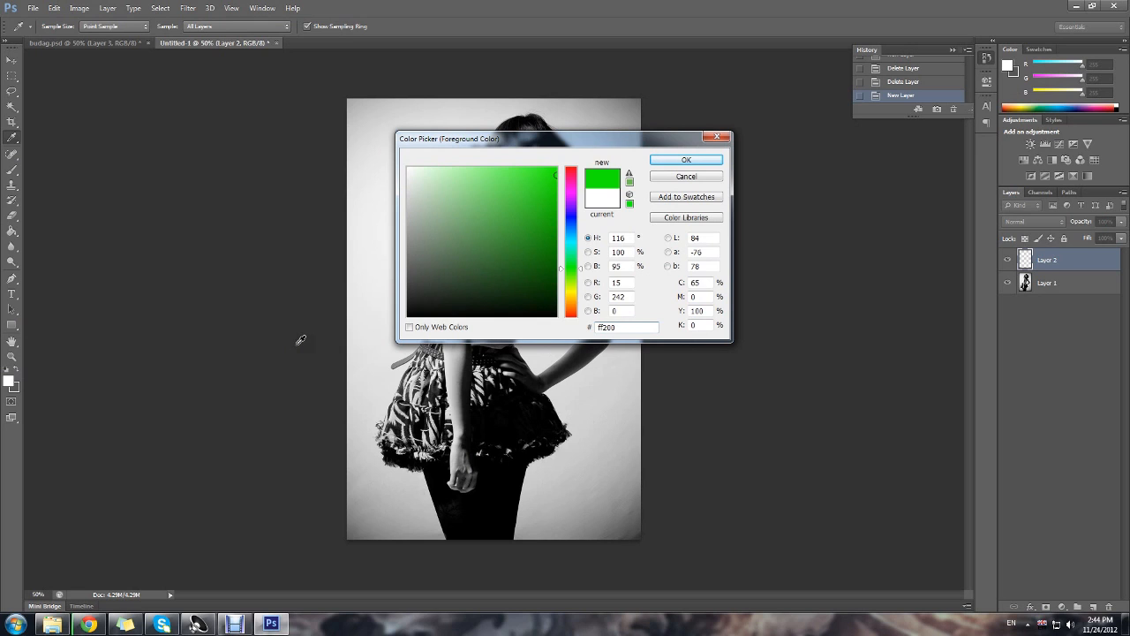
{"action": "key", "text": "BackSpace"}
{"action": "key", "text": "BackSpace"}
{"action": "key", "text": "BackSpace"}
{"action": "key", "text": "BackSpace"}
{"action": "type", "text": "fff200"}
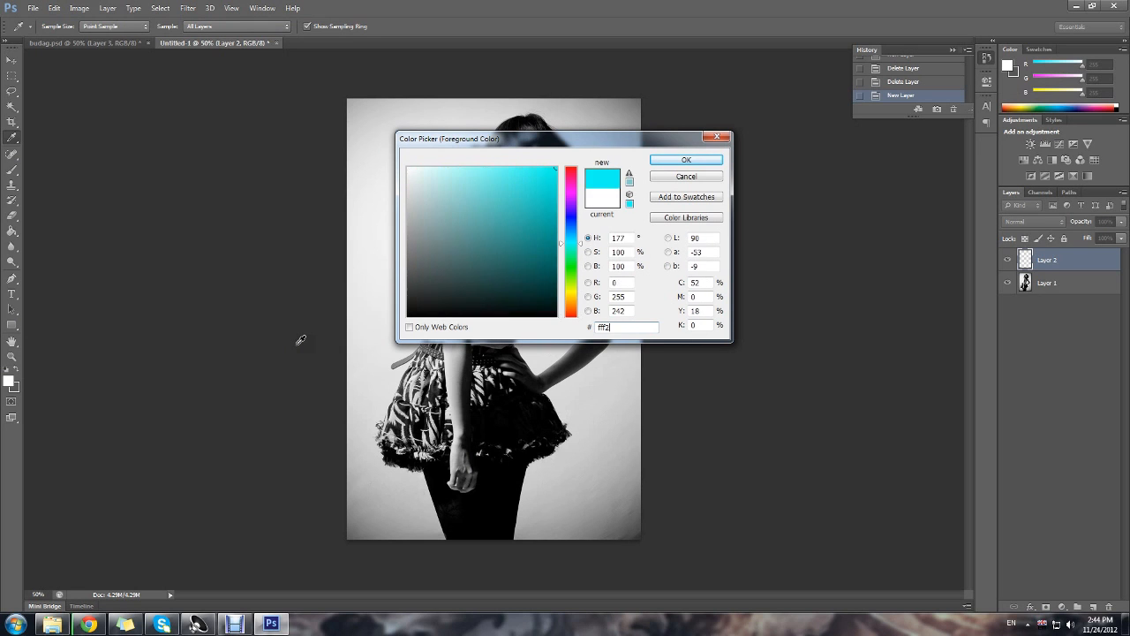
{"action": "left_click", "coordinate": [683, 160]}
Brush yellow around the woman's mouth and chin on the new layer and set its blending mode to Multiply.
{"action": "key", "text": "b"}
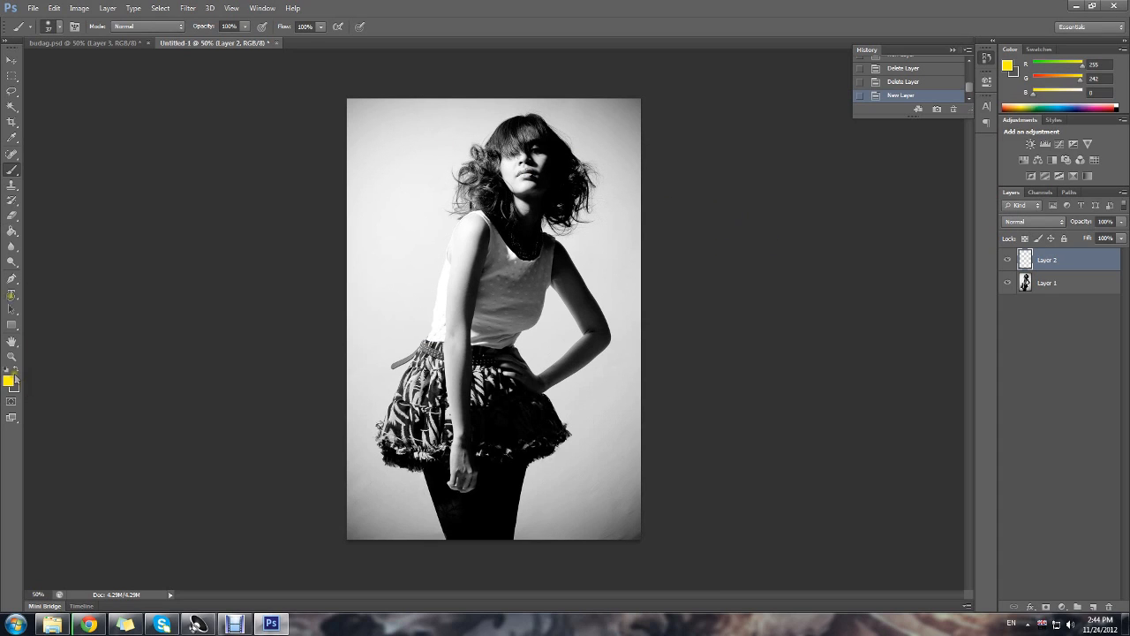
{"action": "left_click_drag", "start_coordinate": [524, 182], "coordinate": [525, 187]}
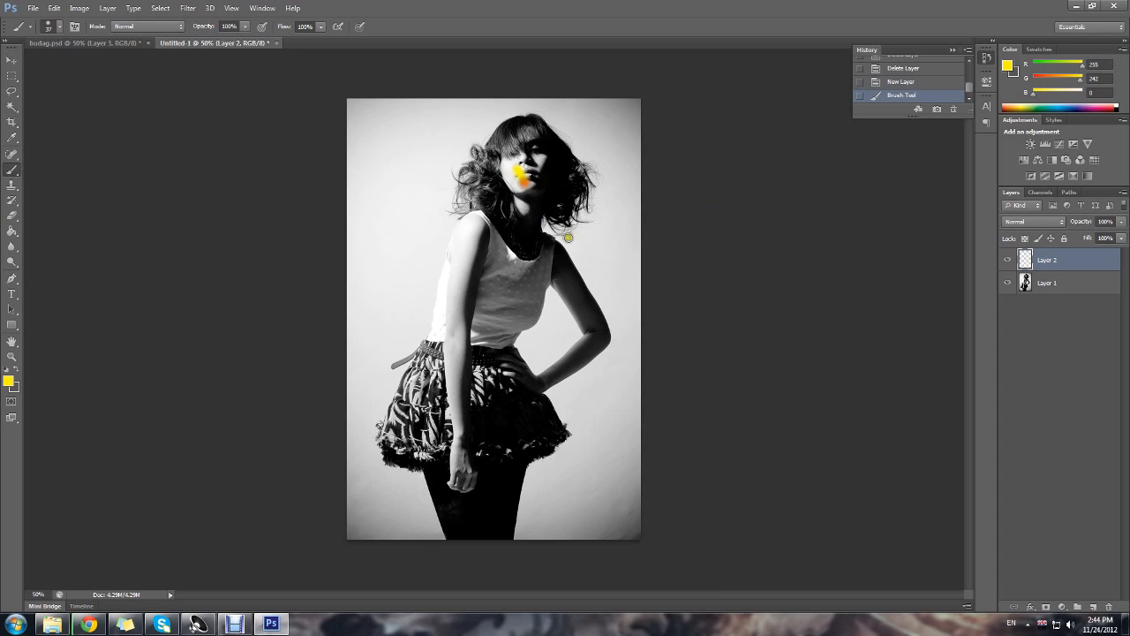
{"action": "left_click", "coordinate": [1041, 226]}
{"action": "left_click", "coordinate": [1024, 262]}
{"action": "mouse_move", "coordinate": [522, 183]}
{"action": "left_mouse_down"}
{"action": "mouse_move", "coordinate": [534, 186]}
{"action": "mouse_move", "coordinate": [514, 173]}
{"action": "left_mouse_up"}
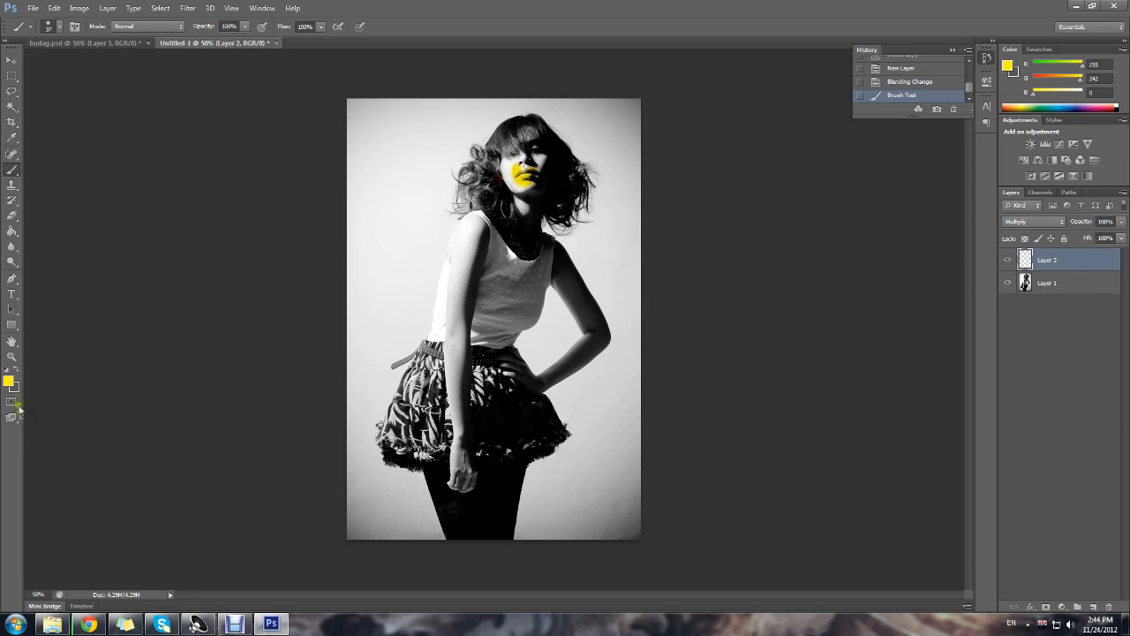
Paint the rest of the woman's face and neck yellow with the Brush tool.
{"action": "left_click", "coordinate": [13, 358]}
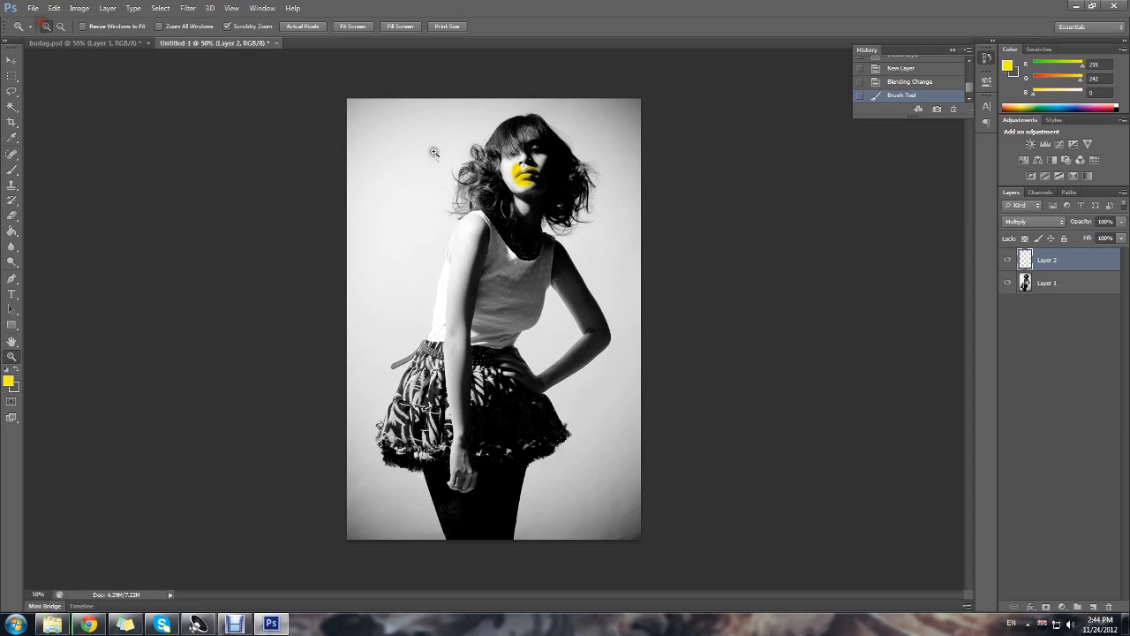
{"action": "left_click_drag", "start_coordinate": [425, 104], "coordinate": [473, 140]}
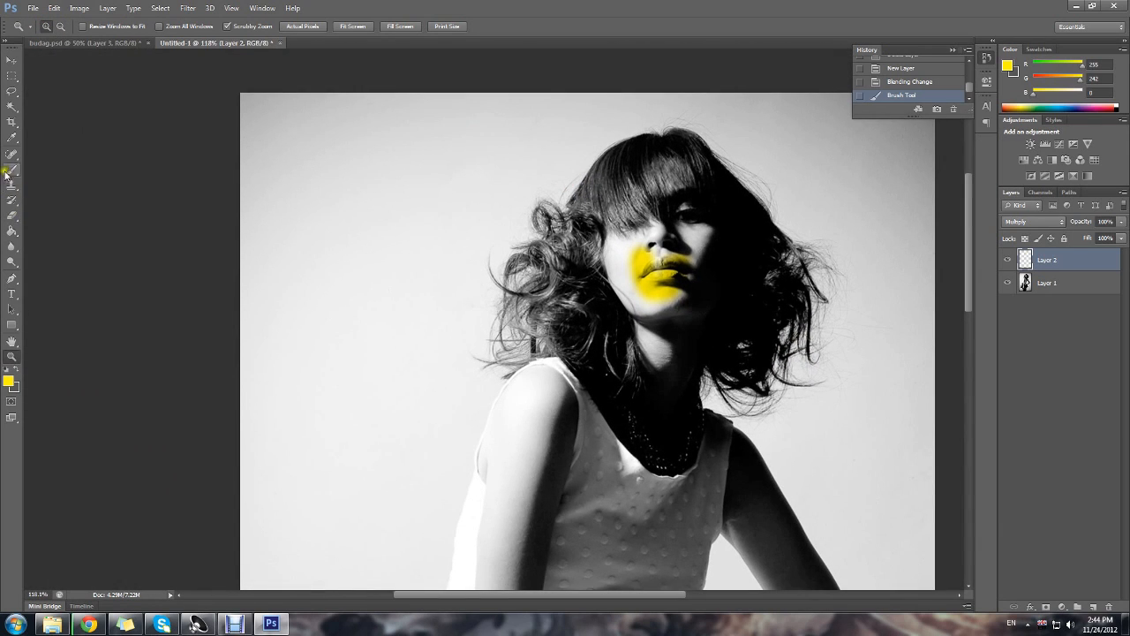
{"action": "left_click", "coordinate": [7, 171]}
{"action": "mouse_move", "coordinate": [660, 257]}
{"action": "left_mouse_down"}
{"action": "mouse_move", "coordinate": [698, 238]}
{"action": "mouse_move", "coordinate": [692, 287]}
{"action": "mouse_move", "coordinate": [706, 262]}
{"action": "mouse_move", "coordinate": [694, 299]}
{"action": "mouse_move", "coordinate": [646, 311]}
{"action": "mouse_move", "coordinate": [667, 374]}
{"action": "mouse_move", "coordinate": [665, 320]}
{"action": "mouse_move", "coordinate": [658, 352]}
{"action": "mouse_move", "coordinate": [623, 240]}
{"action": "mouse_move", "coordinate": [629, 298]}
{"action": "mouse_move", "coordinate": [613, 256]}
{"action": "mouse_move", "coordinate": [616, 240]}
{"action": "mouse_move", "coordinate": [666, 231]}
{"action": "mouse_move", "coordinate": [655, 225]}
{"action": "mouse_move", "coordinate": [705, 225]}
{"action": "mouse_move", "coordinate": [704, 269]}
{"action": "mouse_move", "coordinate": [673, 304]}
{"action": "mouse_move", "coordinate": [659, 260]}
{"action": "mouse_move", "coordinate": [692, 306]}
{"action": "mouse_move", "coordinate": [663, 381]}
{"action": "mouse_move", "coordinate": [640, 332]}
{"action": "mouse_move", "coordinate": [667, 424]}
{"action": "mouse_move", "coordinate": [694, 368]}
{"action": "mouse_move", "coordinate": [716, 249]}
{"action": "mouse_move", "coordinate": [696, 302]}
{"action": "mouse_move", "coordinate": [703, 238]}
{"action": "mouse_move", "coordinate": [686, 212]}
{"action": "mouse_move", "coordinate": [680, 241]}
{"action": "mouse_move", "coordinate": [631, 223]}
{"action": "mouse_move", "coordinate": [638, 235]}
{"action": "mouse_move", "coordinate": [618, 228]}
{"action": "mouse_move", "coordinate": [628, 269]}
{"action": "left_mouse_up"}
Set the foreground colour to magenta fc00ff.
{"action": "scroll", "coordinate": [651, 373], "scroll_direction": "down", "scroll_amount": 3}
{"action": "scroll", "coordinate": [651, 373], "scroll_direction": "down", "scroll_amount": 4}
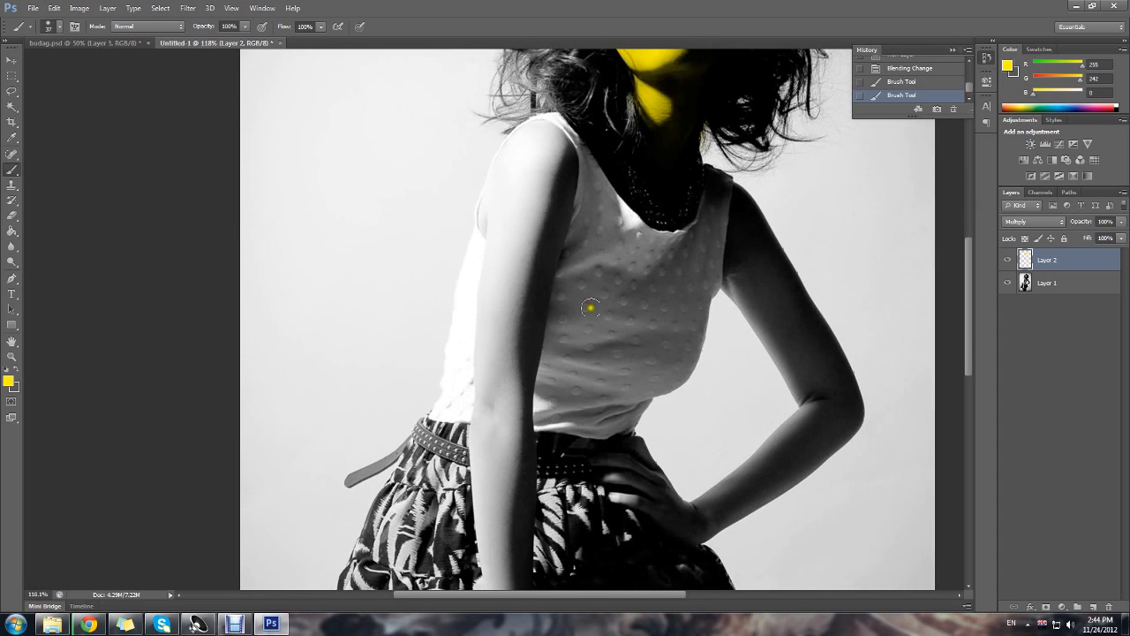
{"action": "left_click", "coordinate": [9, 382]}
{"action": "left_click_drag", "start_coordinate": [486, 141], "coordinate": [569, 216]}
{"action": "left_click", "coordinate": [655, 269]}
{"action": "left_click", "coordinate": [594, 260]}
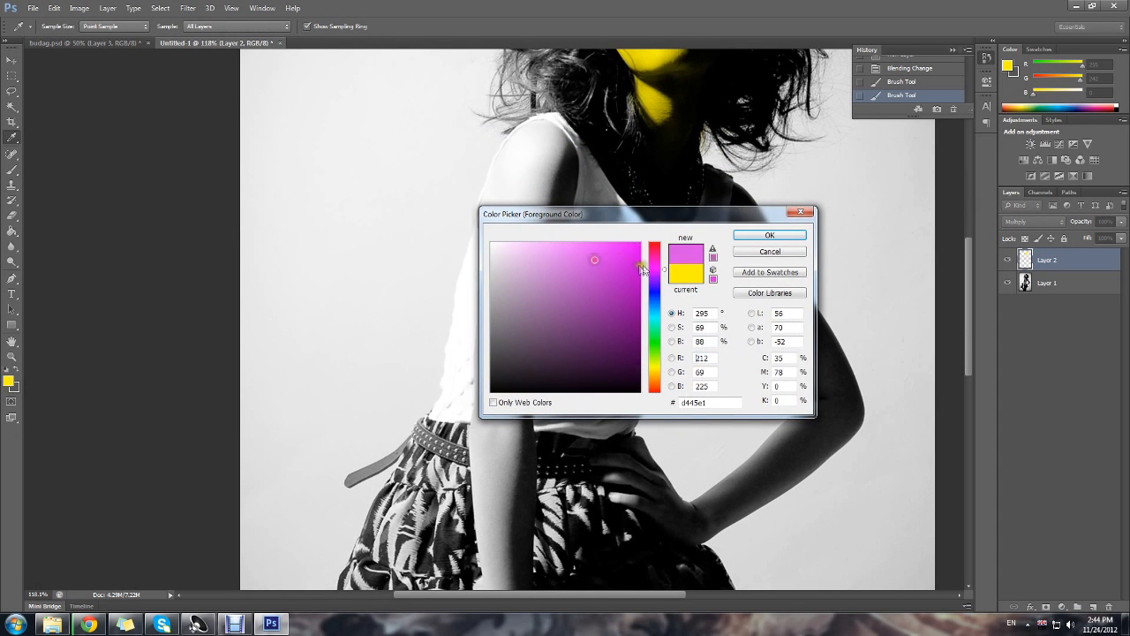
{"action": "left_click_drag", "start_coordinate": [609, 245], "coordinate": [640, 242]}
{"action": "left_click", "coordinate": [769, 235]}
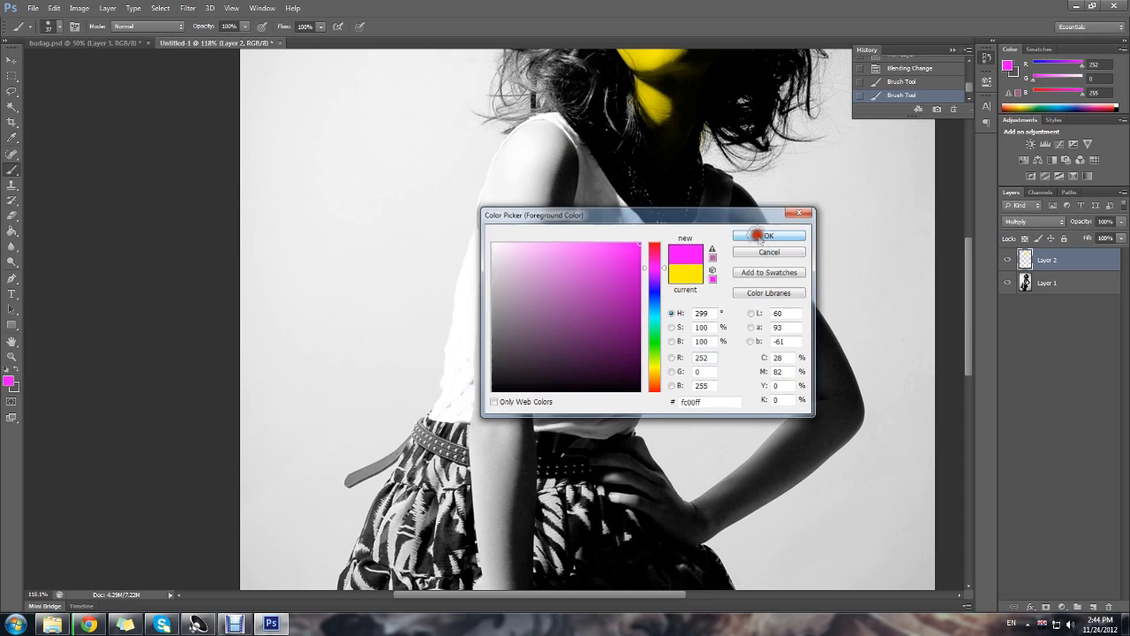
Brush a magenta band down the middle of the straight hanging arm, from the shoulder to the hand.
{"action": "left_click_drag", "start_coordinate": [528, 196], "coordinate": [518, 328]}
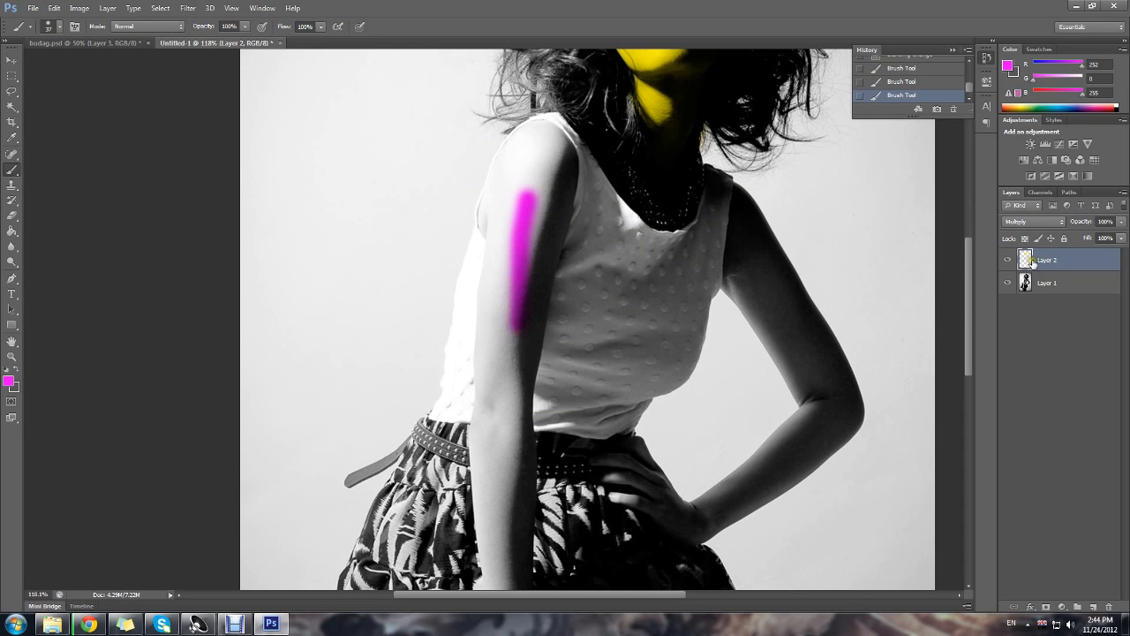
{"action": "mouse_move", "coordinate": [550, 150]}
{"action": "left_mouse_down"}
{"action": "mouse_move", "coordinate": [518, 223]}
{"action": "mouse_move", "coordinate": [499, 334]}
{"action": "mouse_move", "coordinate": [495, 440]}
{"action": "mouse_move", "coordinate": [517, 256]}
{"action": "mouse_move", "coordinate": [504, 517]}
{"action": "mouse_move", "coordinate": [491, 359]}
{"action": "mouse_move", "coordinate": [507, 535]}
{"action": "mouse_move", "coordinate": [509, 456]}
{"action": "mouse_move", "coordinate": [506, 528]}
{"action": "mouse_move", "coordinate": [507, 477]}
{"action": "mouse_move", "coordinate": [514, 536]}
{"action": "mouse_move", "coordinate": [512, 509]}
{"action": "mouse_move", "coordinate": [539, 523]}
{"action": "mouse_move", "coordinate": [537, 498]}
{"action": "mouse_move", "coordinate": [521, 523]}
{"action": "mouse_move", "coordinate": [499, 528]}
{"action": "mouse_move", "coordinate": [497, 433]}
{"action": "mouse_move", "coordinate": [498, 505]}
{"action": "mouse_move", "coordinate": [513, 450]}
{"action": "mouse_move", "coordinate": [521, 517]}
{"action": "left_mouse_up"}
{"action": "scroll", "coordinate": [517, 472], "scroll_direction": "up", "scroll_amount": 3}
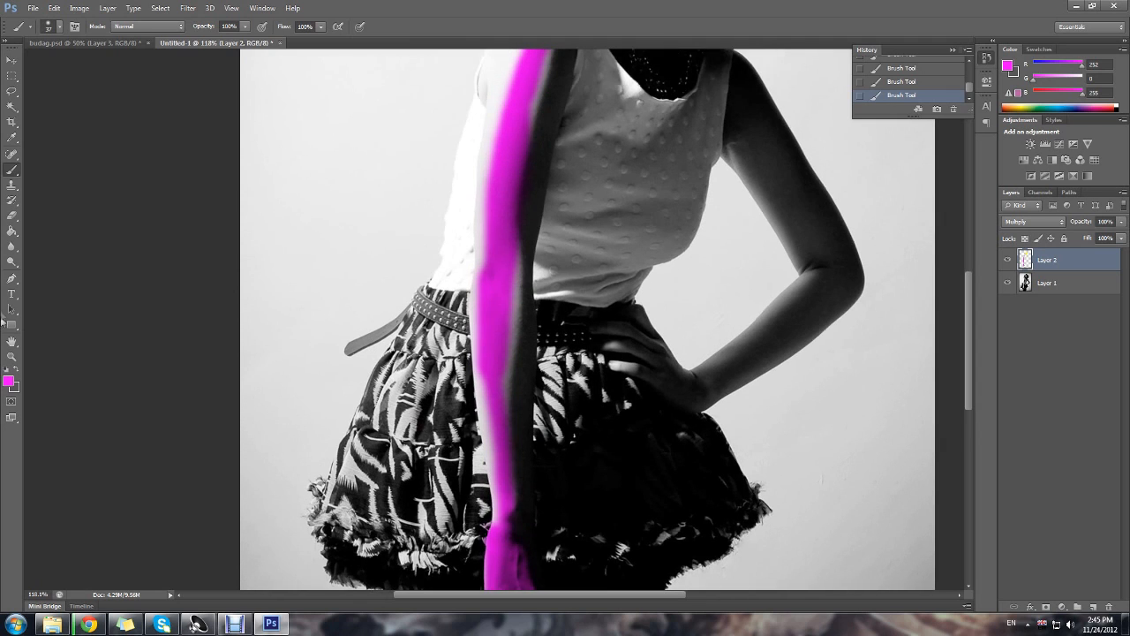
{"action": "left_click", "coordinate": [11, 92]}
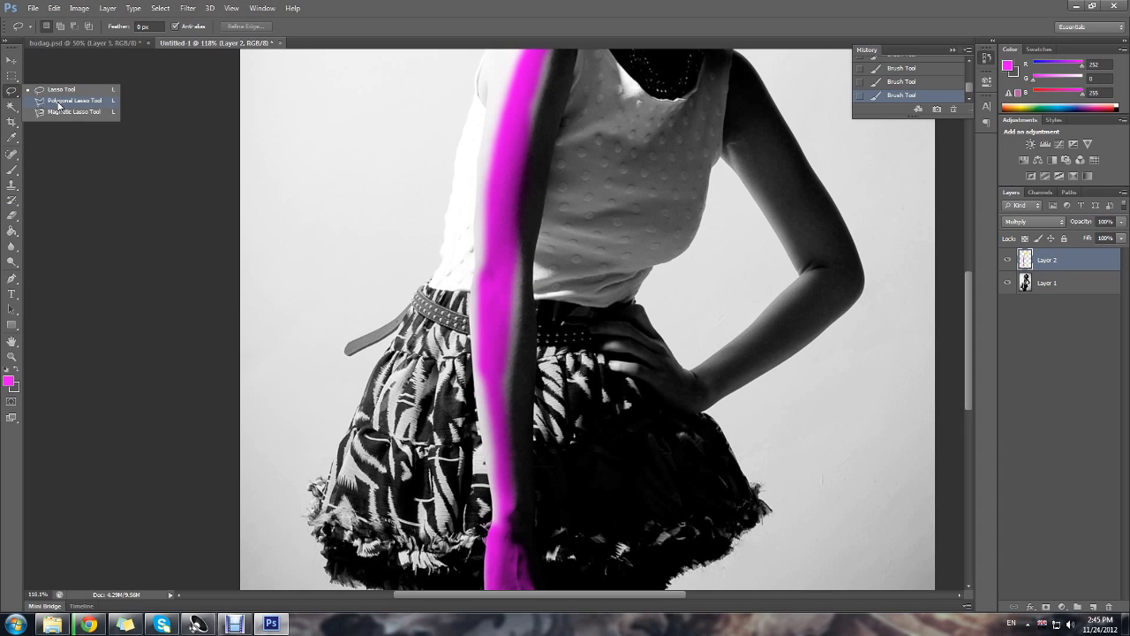
{"action": "left_click", "coordinate": [10, 176]}
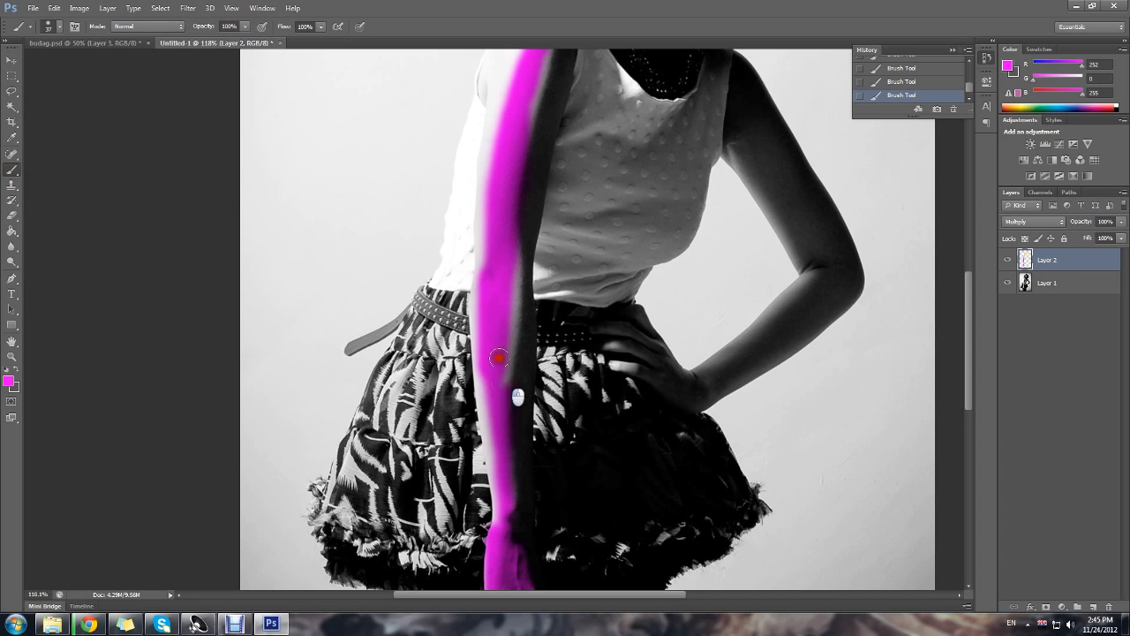
Widen the magenta paint along the outer side of the hanging upper arm.
{"action": "scroll", "coordinate": [508, 363], "scroll_direction": "up", "scroll_amount": 3}
{"action": "scroll", "coordinate": [509, 363], "scroll_direction": "up", "scroll_amount": 3}
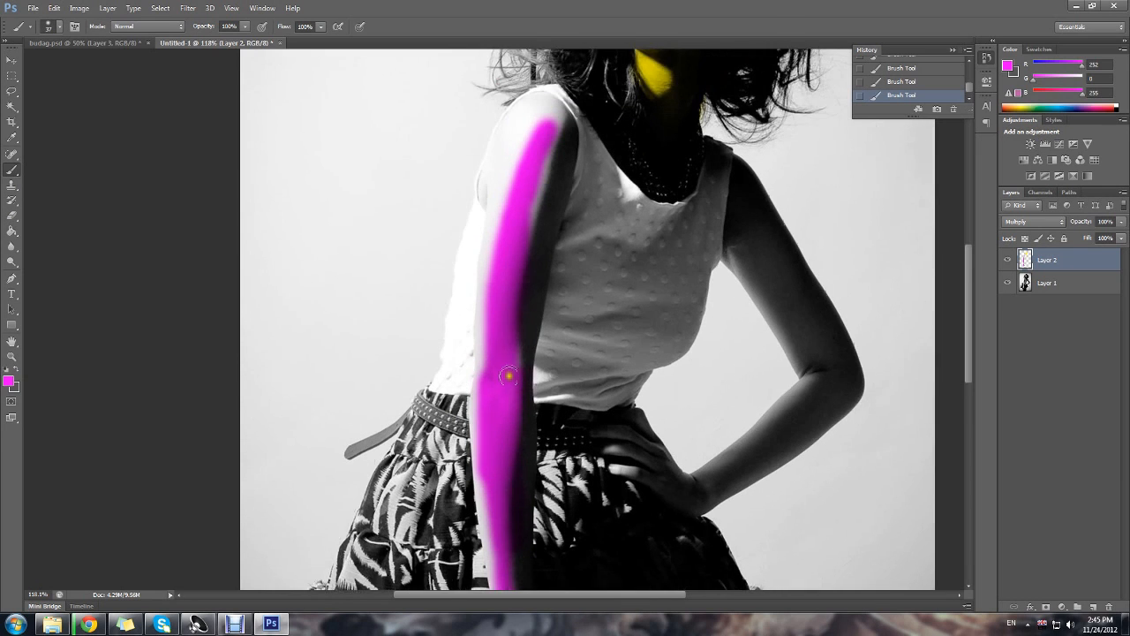
{"action": "mouse_move", "coordinate": [517, 182]}
{"action": "left_mouse_down"}
{"action": "mouse_move", "coordinate": [498, 258]}
{"action": "mouse_move", "coordinate": [521, 171]}
{"action": "mouse_move", "coordinate": [512, 187]}
{"action": "mouse_move", "coordinate": [497, 308]}
{"action": "left_mouse_up"}
{"action": "key", "text": "ctrl+alt+z"}
{"action": "key", "text": "ctrl+alt+z"}
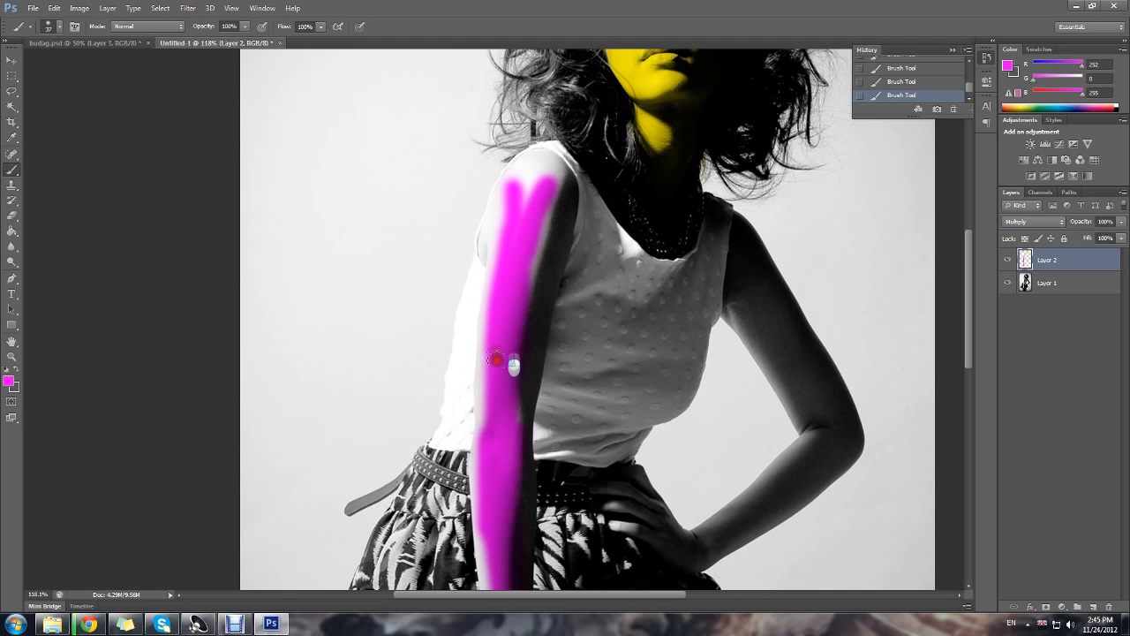
Reduce the brush size to 19 px and fill the shoulder and upper arm with magenta up to their edges.
{"action": "right_click", "coordinate": [505, 402]}
{"action": "left_click_drag", "start_coordinate": [535, 433], "coordinate": [523, 433]}
{"action": "mouse_move", "coordinate": [497, 228]}
{"action": "left_mouse_down"}
{"action": "mouse_move", "coordinate": [502, 295]}
{"action": "mouse_move", "coordinate": [481, 366]}
{"action": "mouse_move", "coordinate": [488, 481]}
{"action": "mouse_move", "coordinate": [481, 421]}
{"action": "mouse_move", "coordinate": [526, 396]}
{"action": "mouse_move", "coordinate": [553, 187]}
{"action": "mouse_move", "coordinate": [515, 382]}
{"action": "mouse_move", "coordinate": [556, 167]}
{"action": "mouse_move", "coordinate": [530, 230]}
{"action": "mouse_move", "coordinate": [531, 160]}
{"action": "mouse_move", "coordinate": [528, 184]}
{"action": "mouse_move", "coordinate": [549, 151]}
{"action": "mouse_move", "coordinate": [522, 166]}
{"action": "mouse_move", "coordinate": [501, 219]}
{"action": "mouse_move", "coordinate": [487, 355]}
{"action": "mouse_move", "coordinate": [540, 245]}
{"action": "mouse_move", "coordinate": [541, 168]}
{"action": "mouse_move", "coordinate": [509, 188]}
{"action": "mouse_move", "coordinate": [487, 261]}
{"action": "mouse_move", "coordinate": [496, 202]}
{"action": "mouse_move", "coordinate": [525, 159]}
{"action": "mouse_move", "coordinate": [556, 157]}
{"action": "mouse_move", "coordinate": [575, 188]}
{"action": "left_mouse_up"}
{"action": "scroll", "coordinate": [554, 377], "scroll_direction": "down", "scroll_amount": 2}
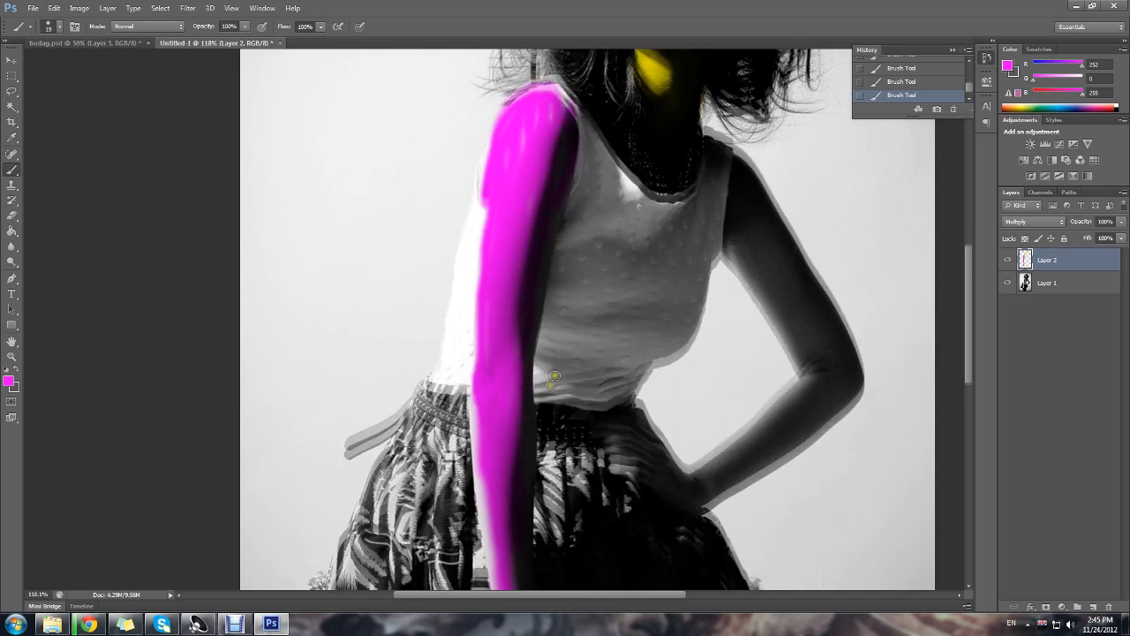
Paint the hanging forearm, hand and fingers magenta.
{"action": "scroll", "coordinate": [554, 377], "scroll_direction": "down", "scroll_amount": 5}
{"action": "mouse_move", "coordinate": [515, 429]}
{"action": "left_mouse_down"}
{"action": "mouse_move", "coordinate": [502, 422]}
{"action": "mouse_move", "coordinate": [491, 446]}
{"action": "mouse_move", "coordinate": [484, 294]}
{"action": "mouse_move", "coordinate": [505, 467]}
{"action": "mouse_move", "coordinate": [520, 375]}
{"action": "mouse_move", "coordinate": [525, 472]}
{"action": "mouse_move", "coordinate": [504, 530]}
{"action": "left_mouse_up"}
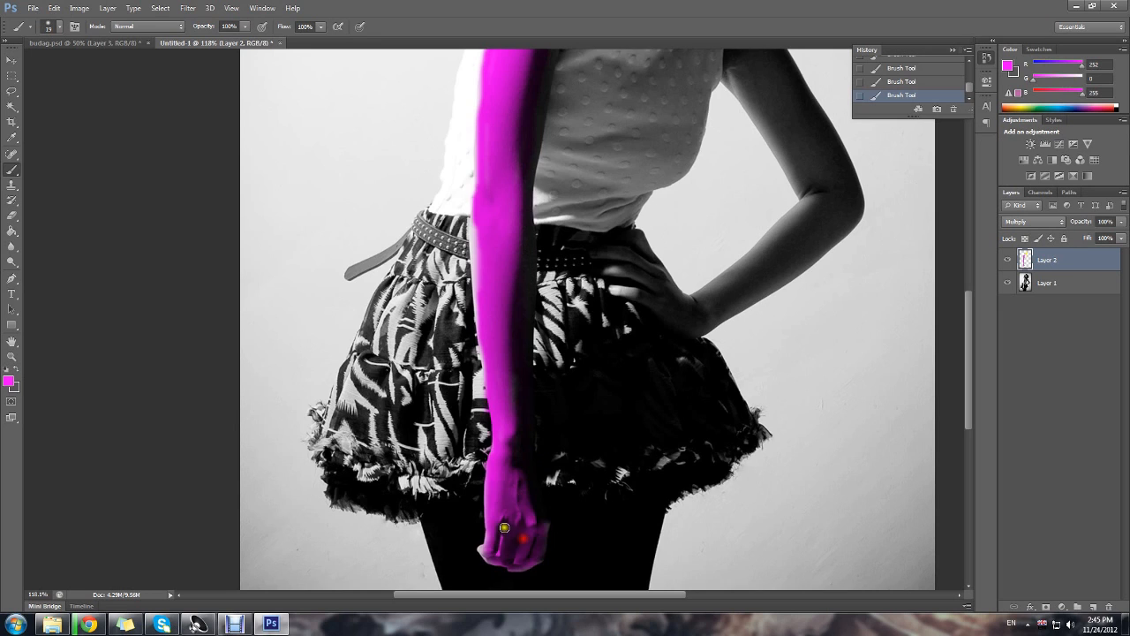
{"action": "scroll", "coordinate": [489, 523], "scroll_direction": "down", "scroll_amount": 2}
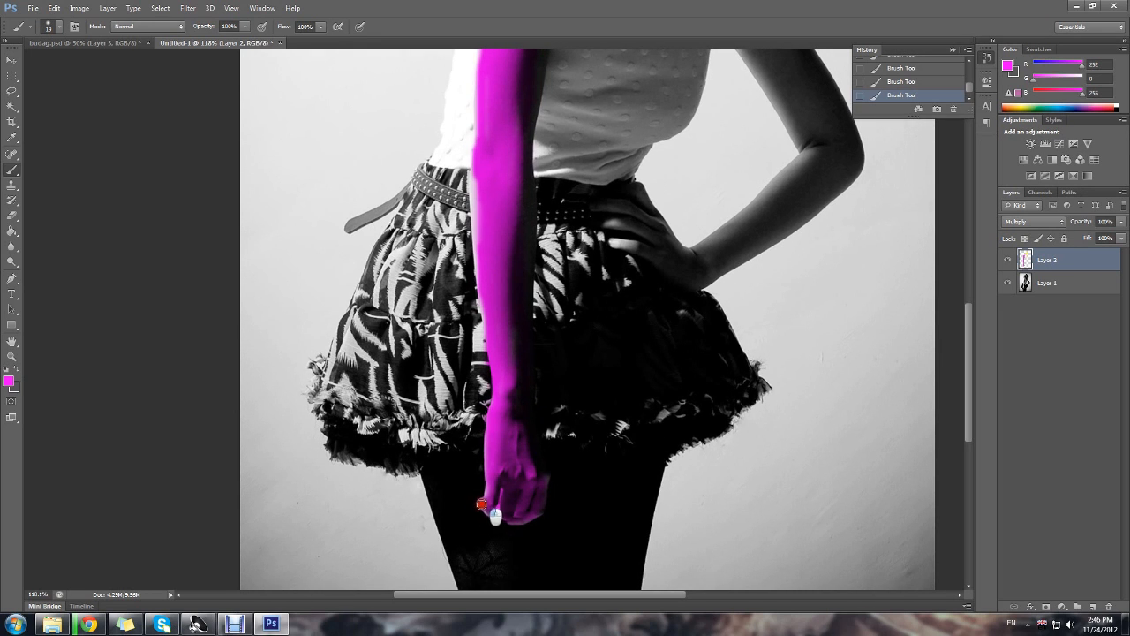
{"action": "mouse_move", "coordinate": [495, 510]}
{"action": "left_mouse_down"}
{"action": "mouse_move", "coordinate": [517, 494]}
{"action": "mouse_move", "coordinate": [534, 502]}
{"action": "left_mouse_up"}
Touch up the outer edge of the hanging arm with magenta at the upper arm and beside the skirt.
{"action": "scroll", "coordinate": [493, 498], "scroll_direction": "up", "scroll_amount": 10}
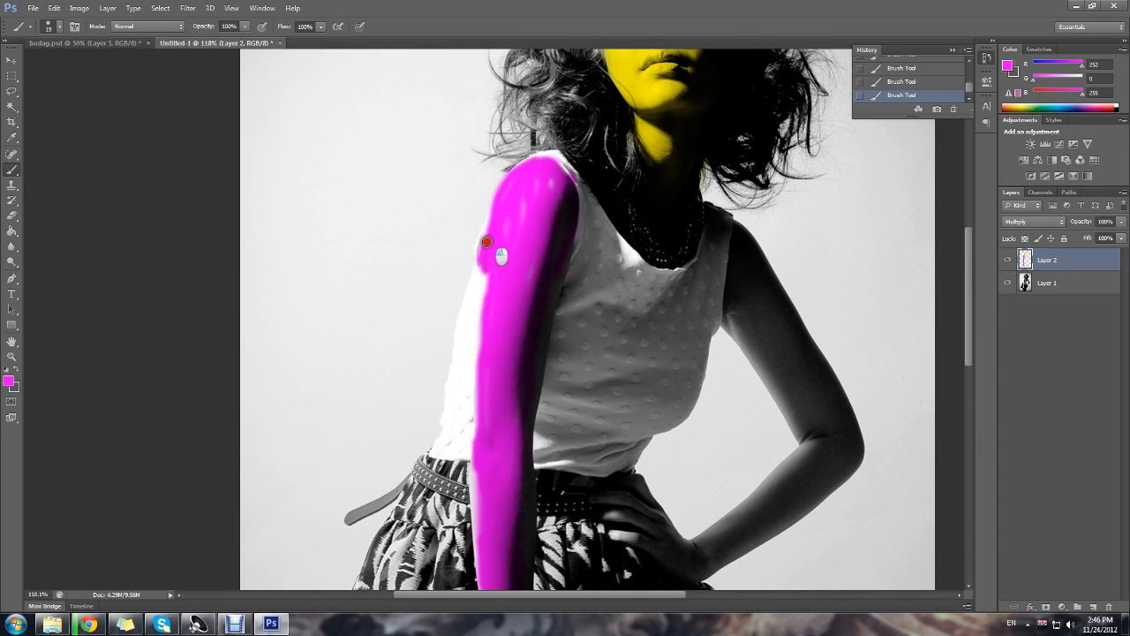
{"action": "scroll", "coordinate": [486, 459], "scroll_direction": "down", "scroll_amount": 2}
{"action": "mouse_move", "coordinate": [481, 498]}
{"action": "left_mouse_down"}
{"action": "mouse_move", "coordinate": [482, 434]}
{"action": "mouse_move", "coordinate": [495, 486]}
{"action": "mouse_move", "coordinate": [486, 529]}
{"action": "left_mouse_up"}
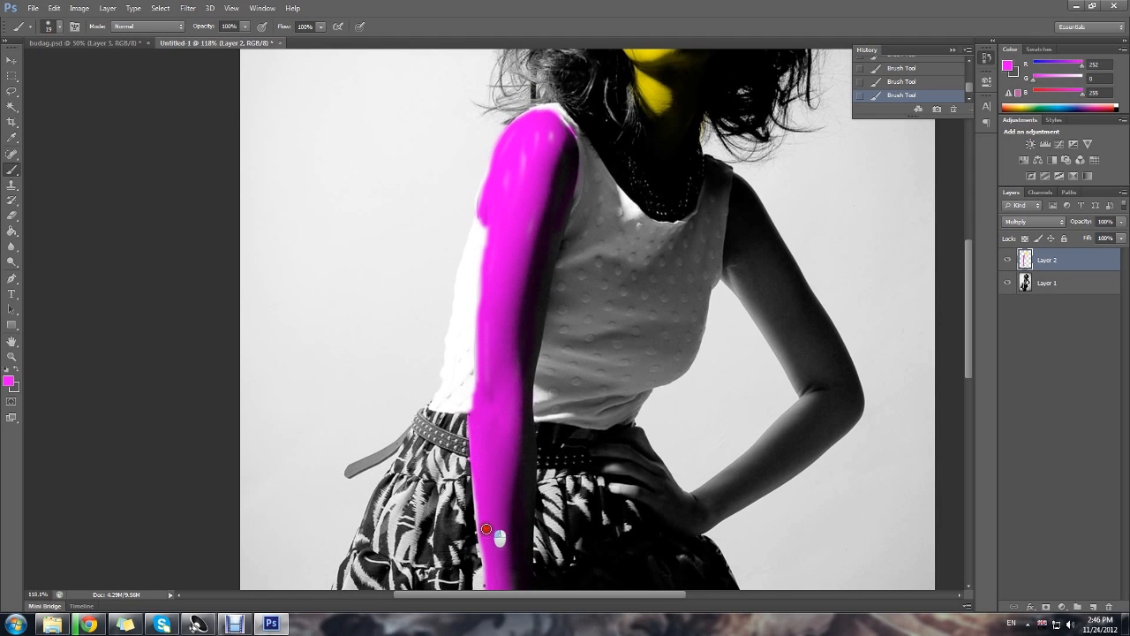
{"action": "scroll", "coordinate": [486, 528], "scroll_direction": "down", "scroll_amount": 4}
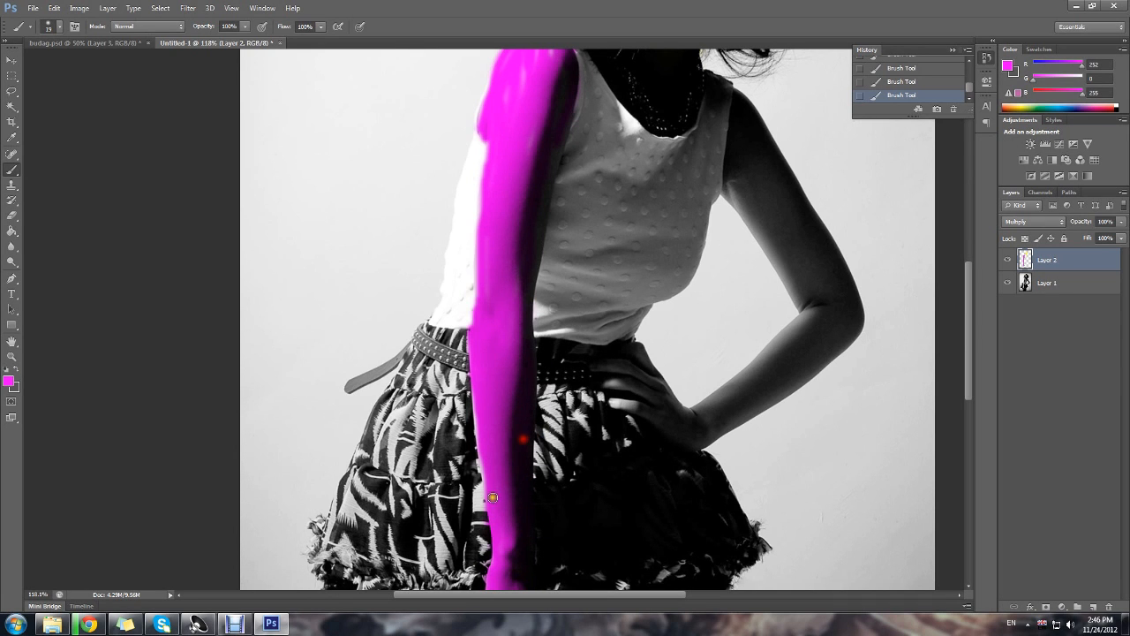
{"action": "scroll", "coordinate": [290, 262], "scroll_direction": "up", "scroll_amount": 1}
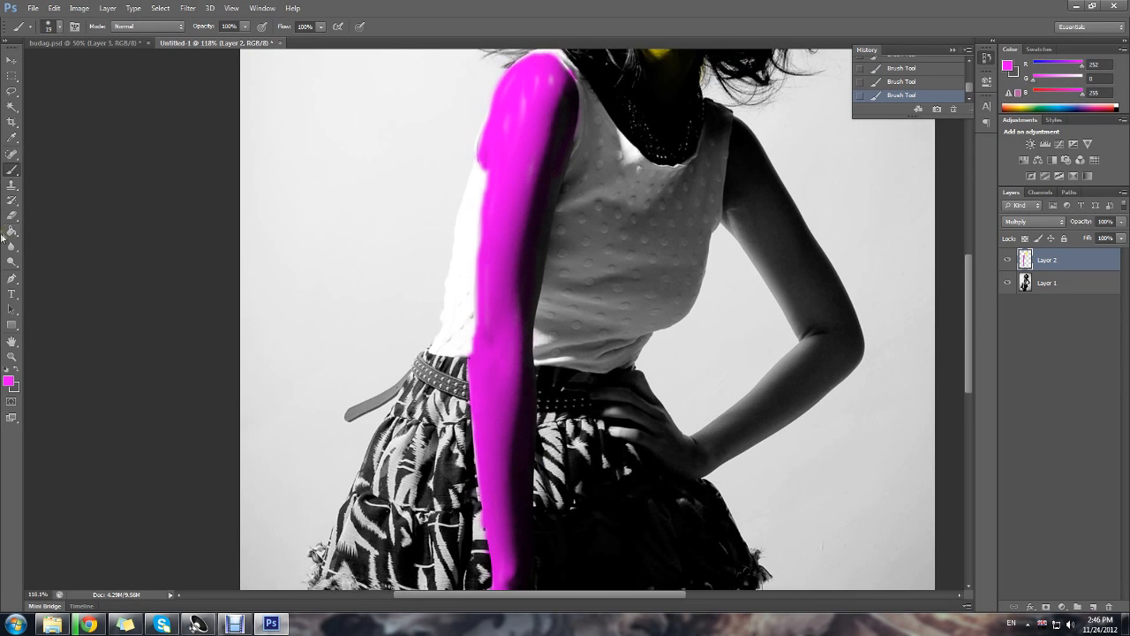
Erase stray paint beside the shoulder strap and next to the forearm at the waistband.
{"action": "key", "text": "e"}
{"action": "scroll", "coordinate": [378, 383], "scroll_direction": "up", "scroll_amount": 4}
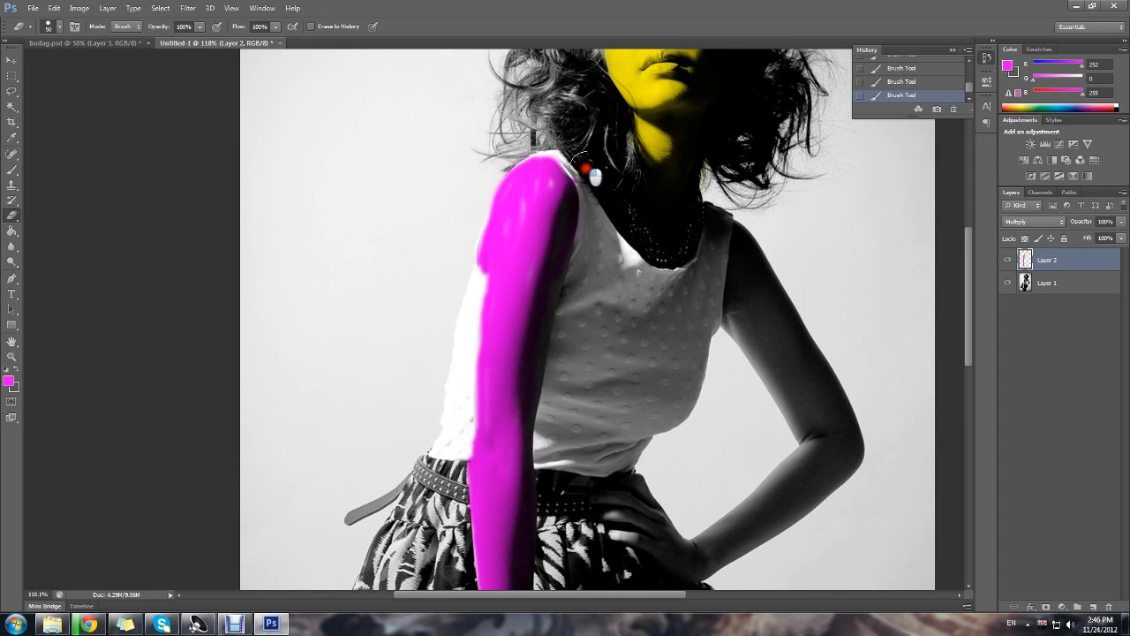
{"action": "left_click", "coordinate": [597, 188]}
{"action": "scroll", "coordinate": [613, 383], "scroll_direction": "down", "scroll_amount": 7}
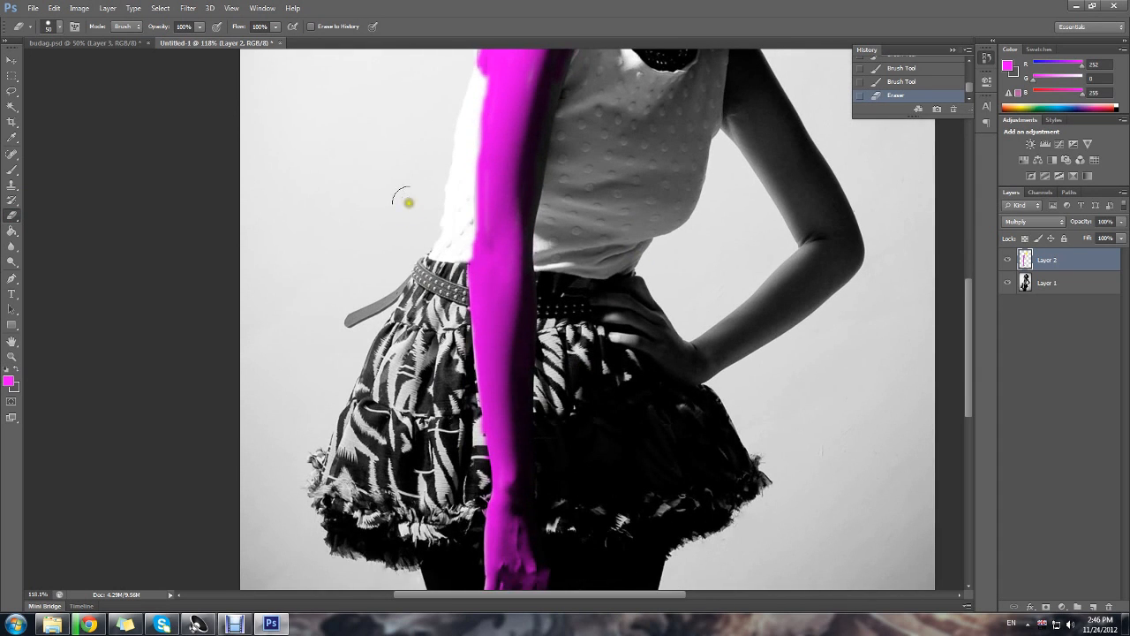
{"action": "mouse_move", "coordinate": [450, 278]}
{"action": "left_mouse_down"}
{"action": "mouse_move", "coordinate": [461, 256]}
{"action": "mouse_move", "coordinate": [464, 269]}
{"action": "left_mouse_up"}
{"action": "scroll", "coordinate": [444, 338], "scroll_direction": "up", "scroll_amount": 2}
Repaint the outer edge of the hanging arm magenta from the elbow up beside the white top.
{"action": "left_click", "coordinate": [12, 171]}
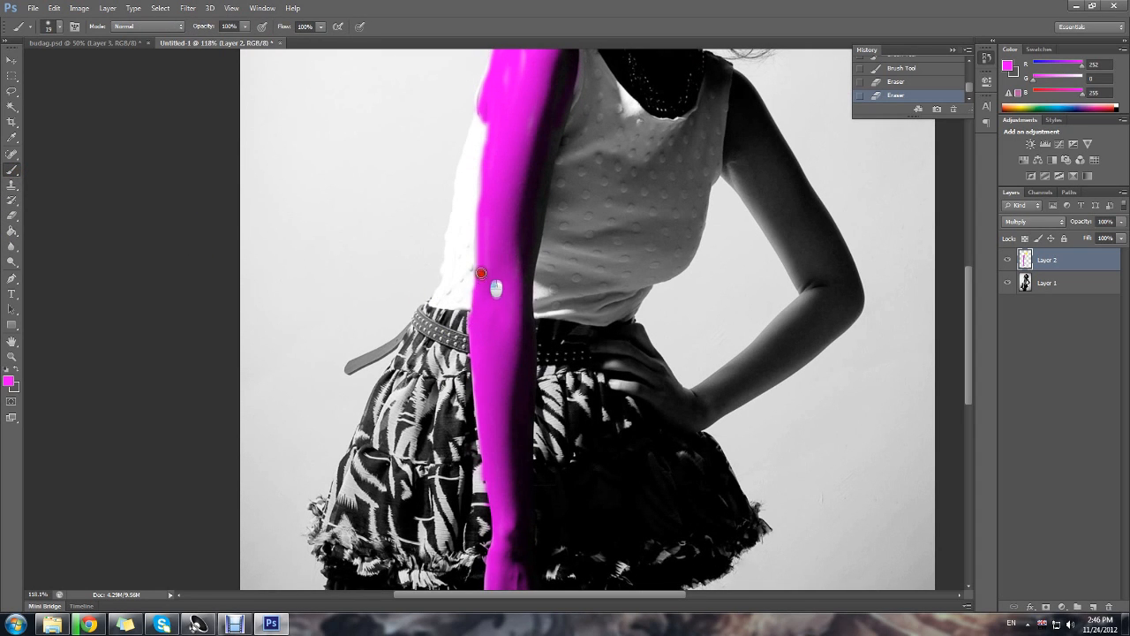
{"action": "left_click_drag", "start_coordinate": [480, 257], "coordinate": [492, 154]}
{"action": "scroll", "coordinate": [490, 133], "scroll_direction": "up", "scroll_amount": 5}
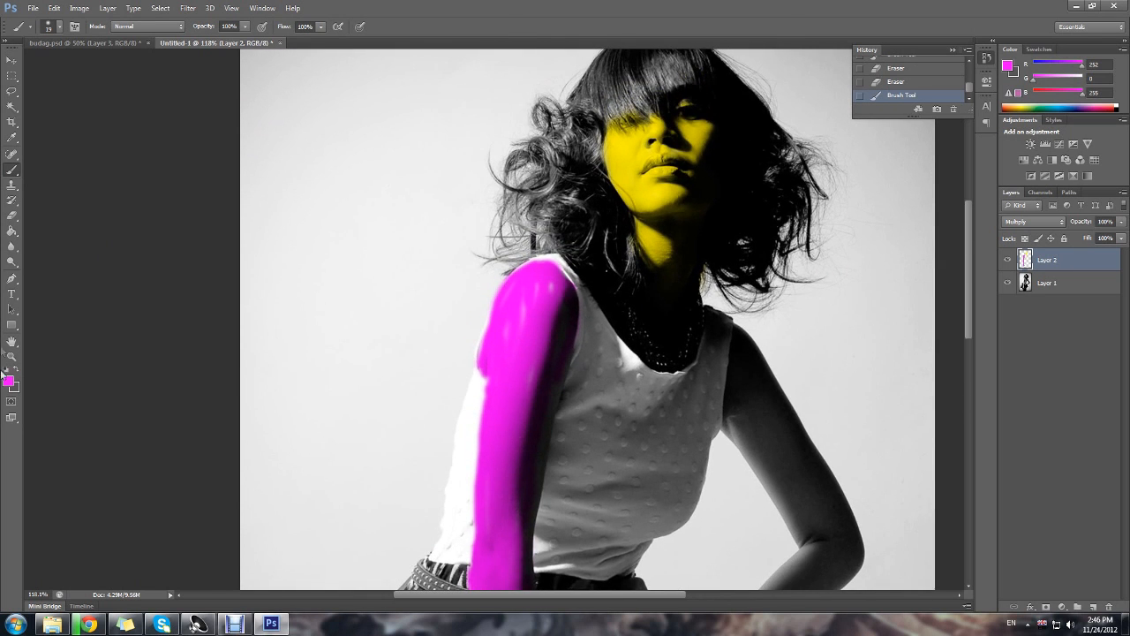
Set the eraser size to 5 px and clean up stray paint around the neckline and neck.
{"action": "left_click", "coordinate": [12, 215]}
{"action": "right_click", "coordinate": [585, 242]}
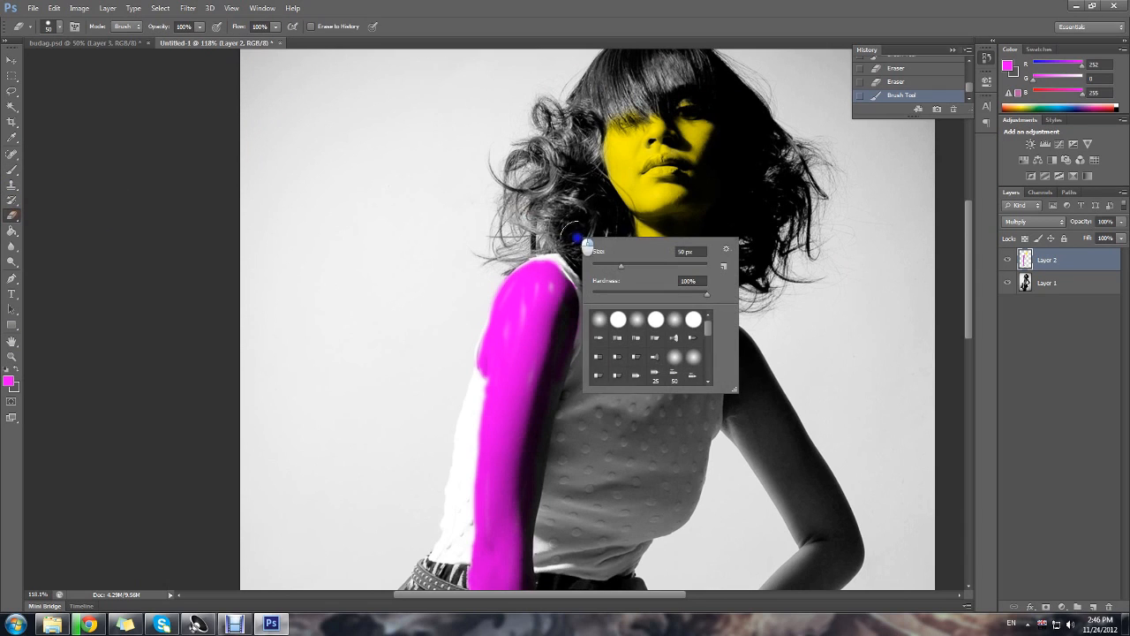
{"action": "left_click_drag", "start_coordinate": [618, 267], "coordinate": [596, 263]}
{"action": "key", "text": "Return"}
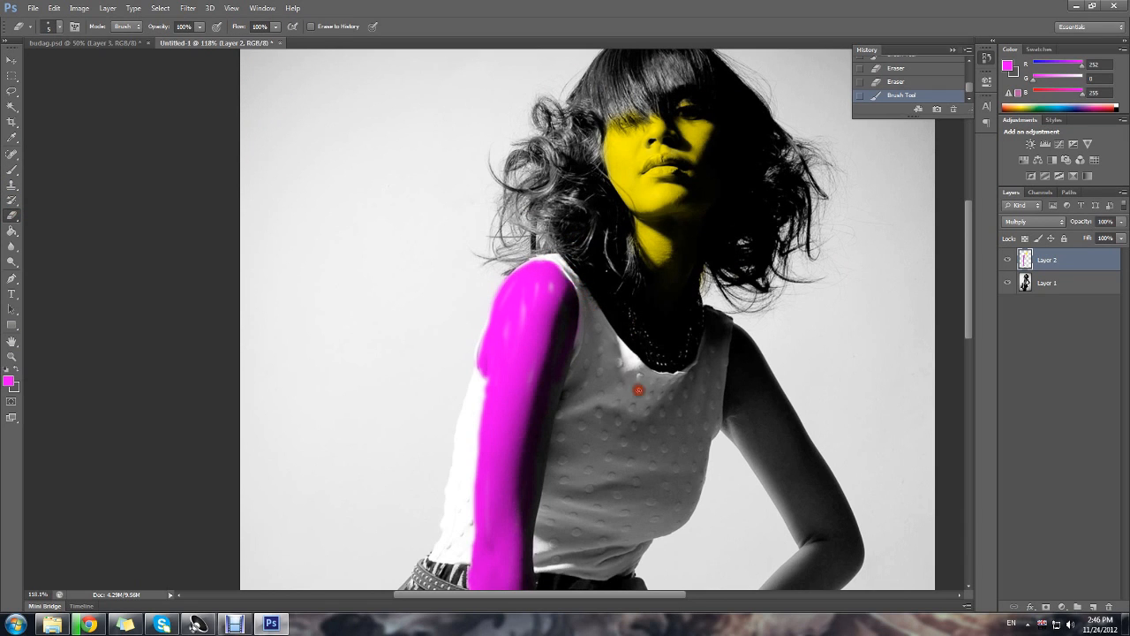
{"action": "left_click", "coordinate": [629, 372]}
{"action": "scroll", "coordinate": [688, 371], "scroll_direction": "up", "scroll_amount": 3}
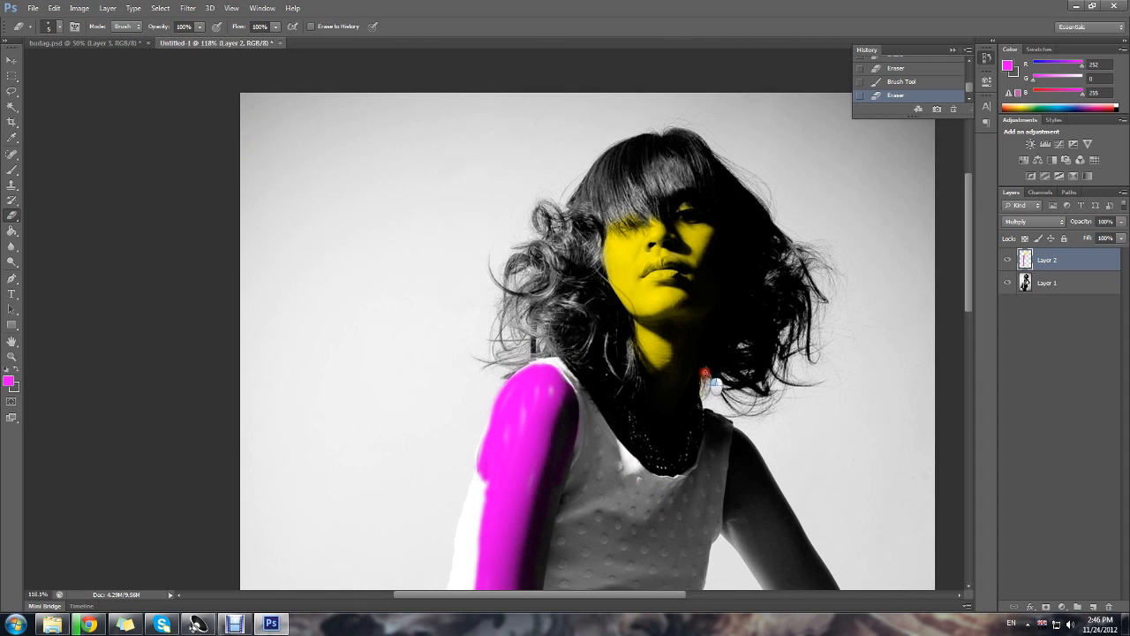
{"action": "left_click", "coordinate": [8, 360]}
{"action": "left_click", "coordinate": [57, 28]}
{"action": "left_click_drag", "start_coordinate": [791, 420], "coordinate": [767, 513]}
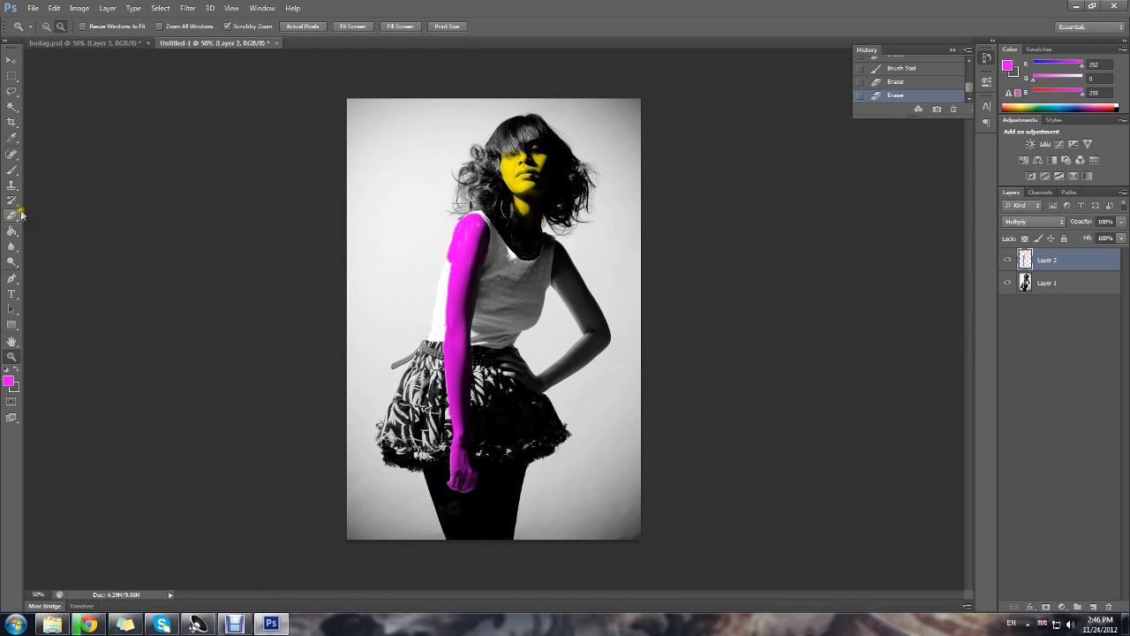
{"action": "left_click", "coordinate": [11, 172]}
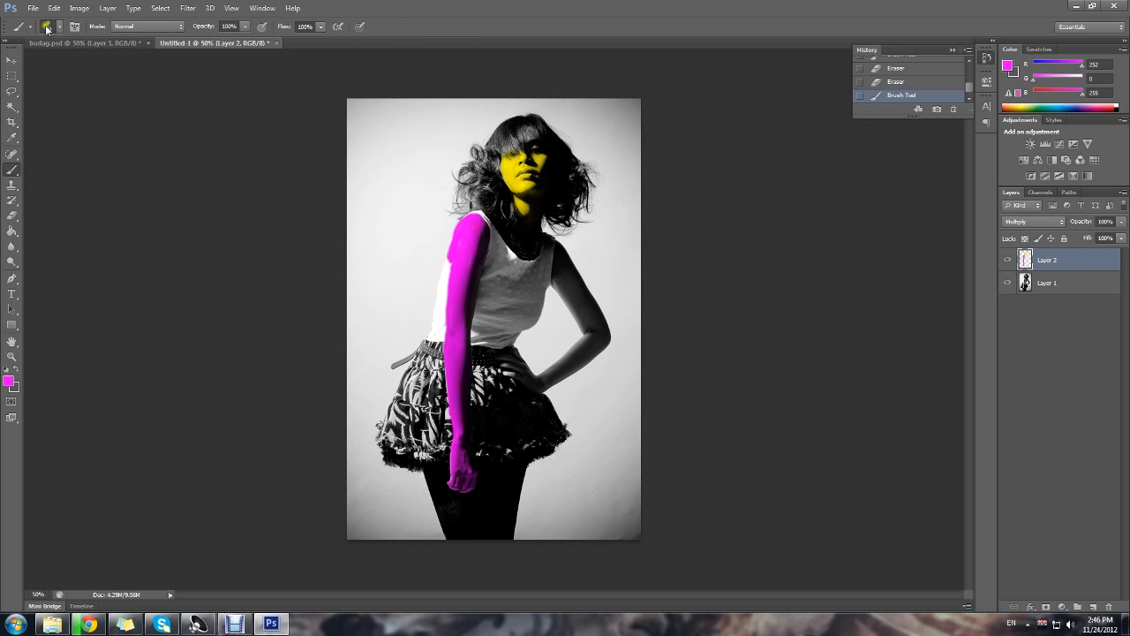
Open the red paint splash image 4 from the paint tossing folder.
{"action": "left_click", "coordinate": [33, 8]}
{"action": "left_click", "coordinate": [39, 32]}
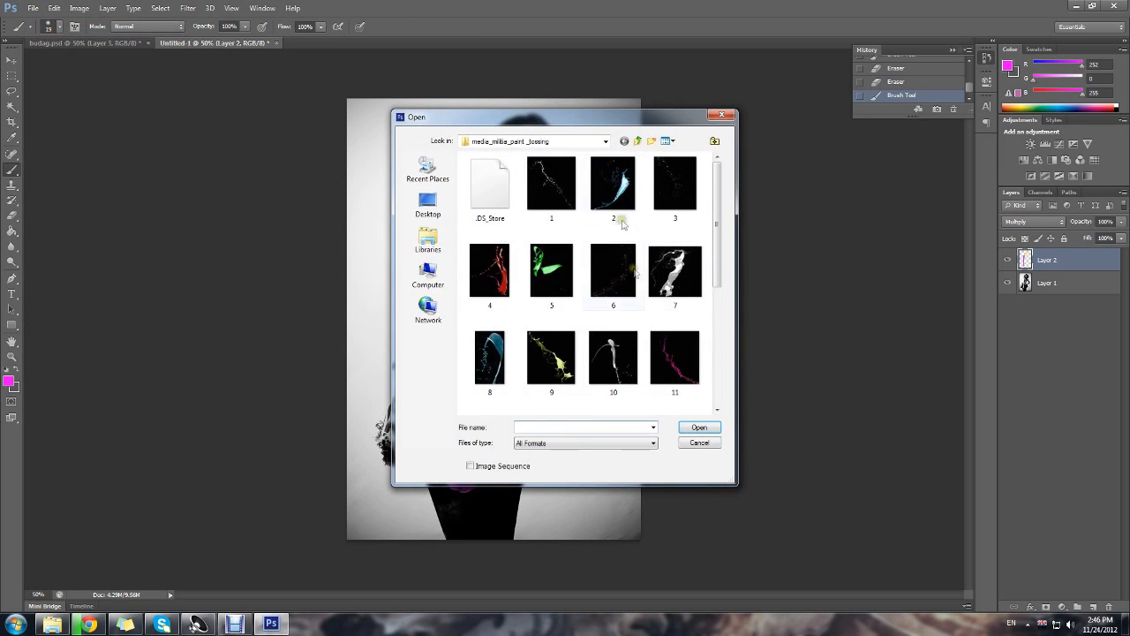
{"action": "left_click", "coordinate": [609, 278]}
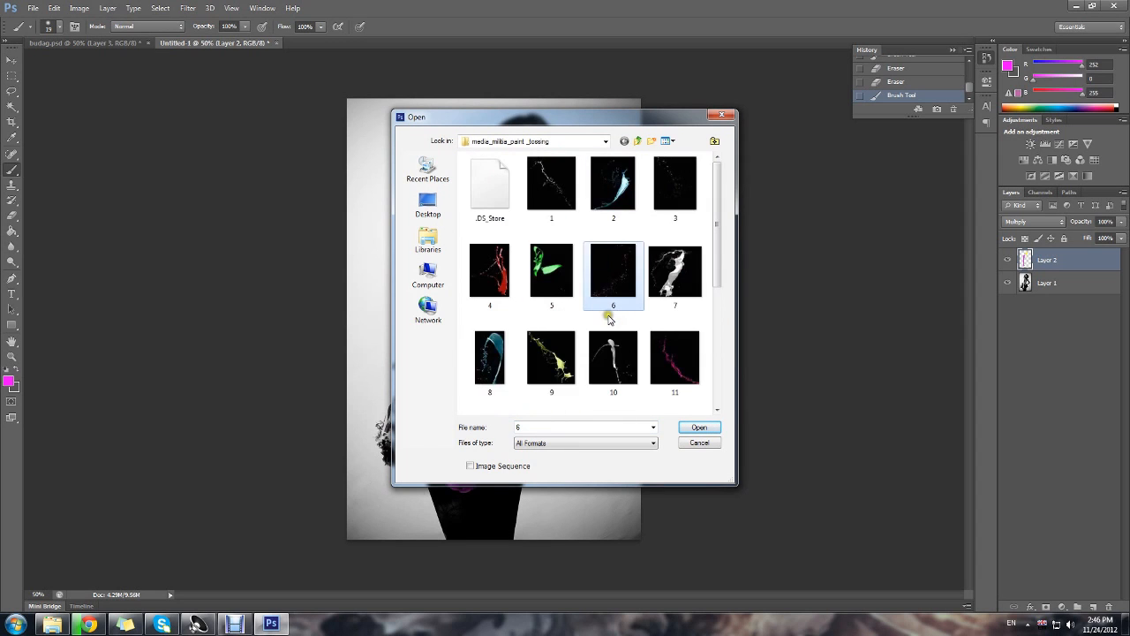
{"action": "scroll", "coordinate": [608, 325], "scroll_direction": "down", "scroll_amount": 3}
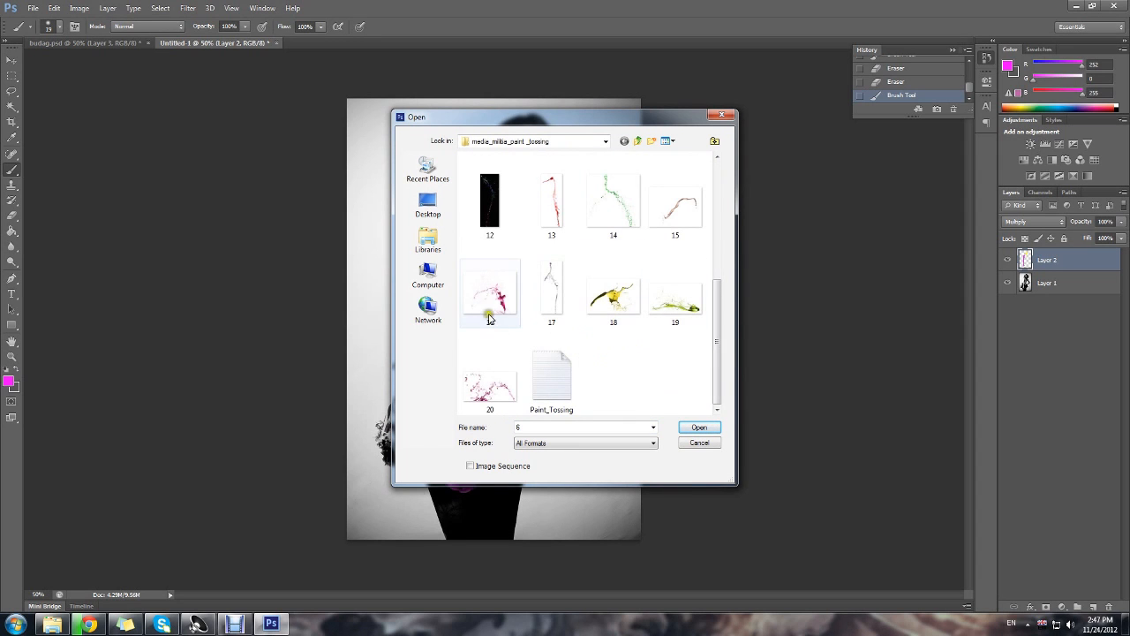
{"action": "scroll", "coordinate": [485, 380], "scroll_direction": "up", "scroll_amount": 3}
{"action": "scroll", "coordinate": [480, 401], "scroll_direction": "down", "scroll_amount": 3}
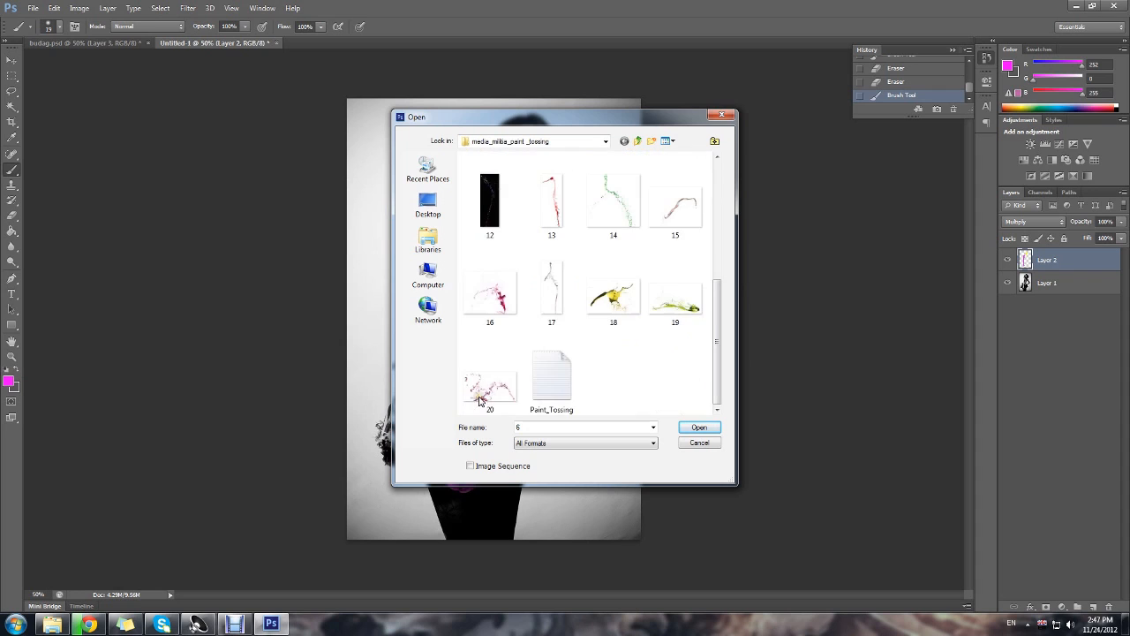
{"action": "scroll", "coordinate": [601, 273], "scroll_direction": "up", "scroll_amount": 2}
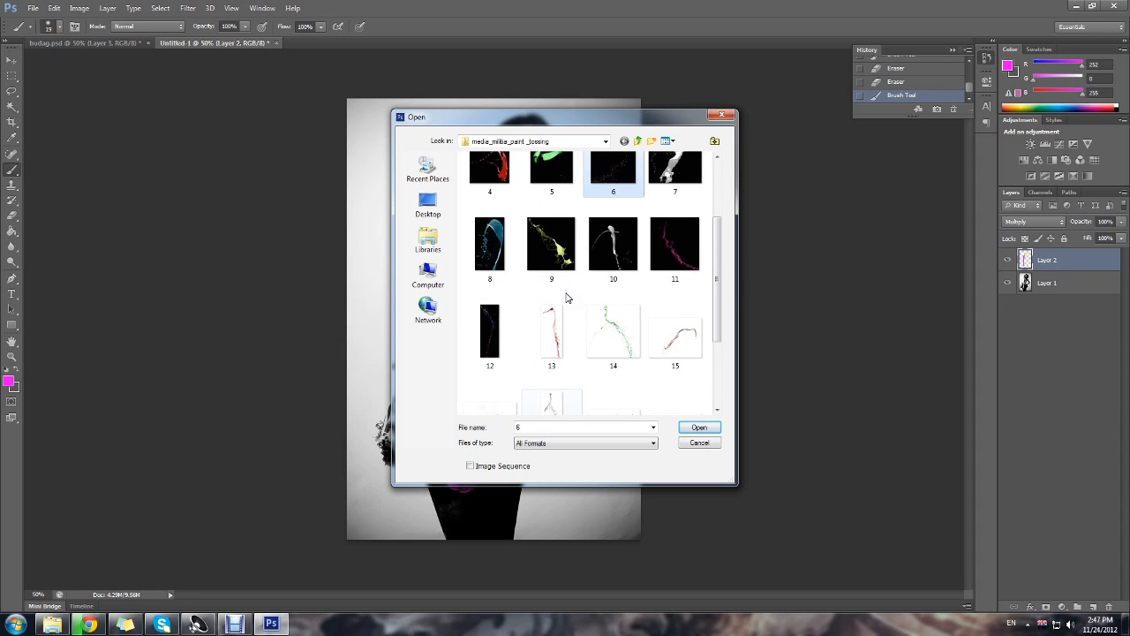
{"action": "scroll", "coordinate": [568, 299], "scroll_direction": "up", "scroll_amount": 1}
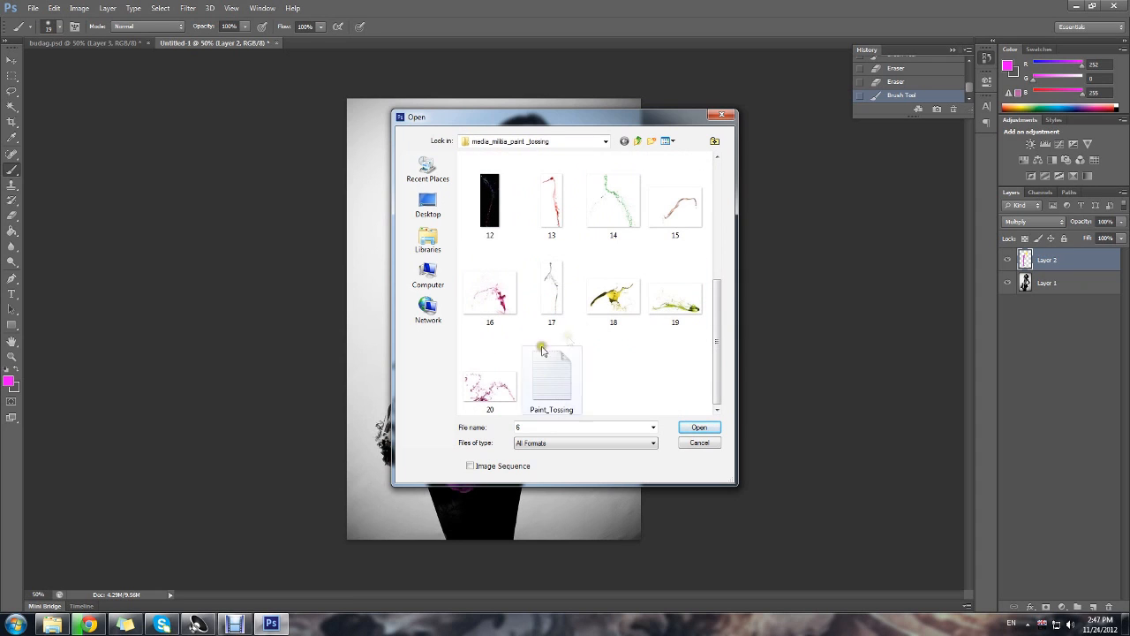
{"action": "scroll", "coordinate": [515, 323], "scroll_direction": "up", "scroll_amount": 3}
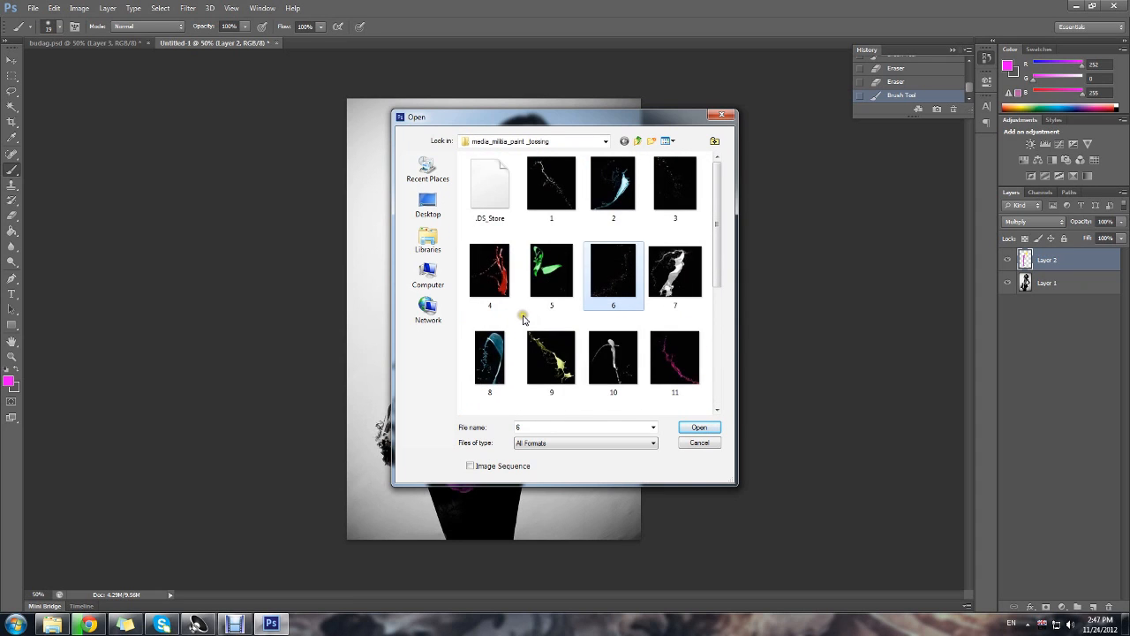
{"action": "double_click", "coordinate": [487, 281]}
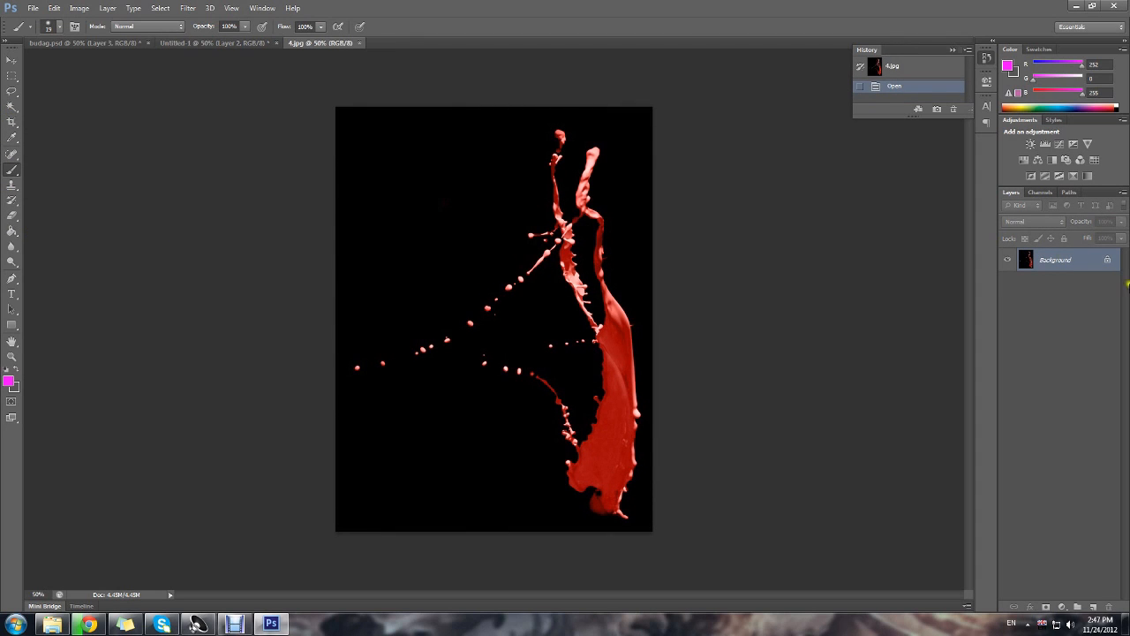
Unlock the background layer and delete the black areas around and inside the red splash using the Magic Wand.
{"action": "left_click_drag", "start_coordinate": [1107, 262], "coordinate": [1109, 607]}
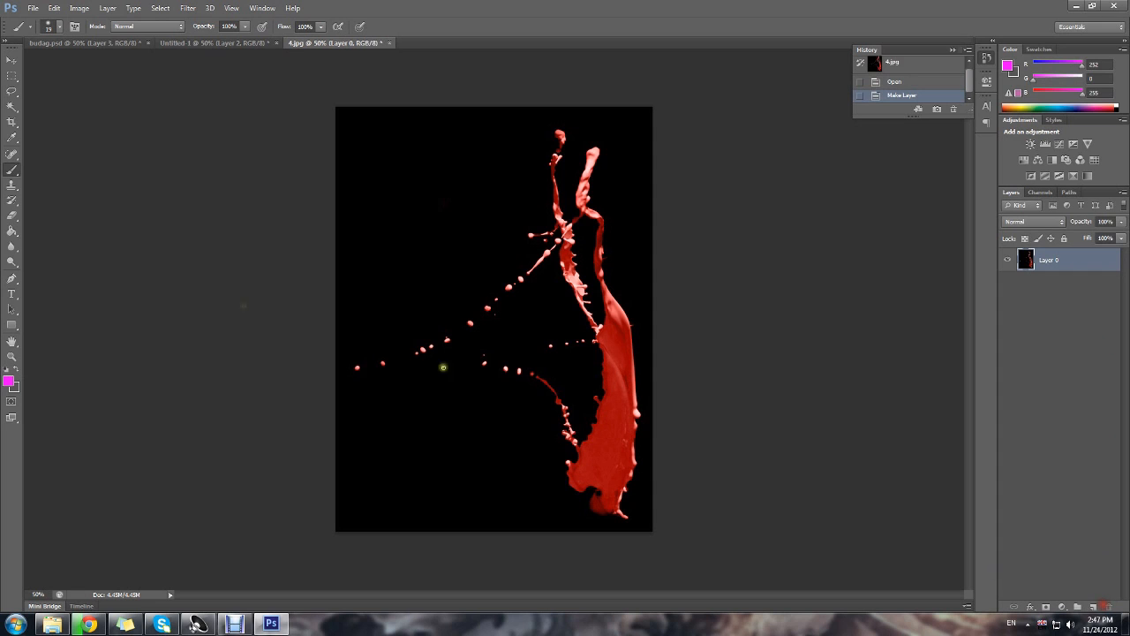
{"action": "left_click", "coordinate": [11, 106]}
{"action": "left_click", "coordinate": [466, 194]}
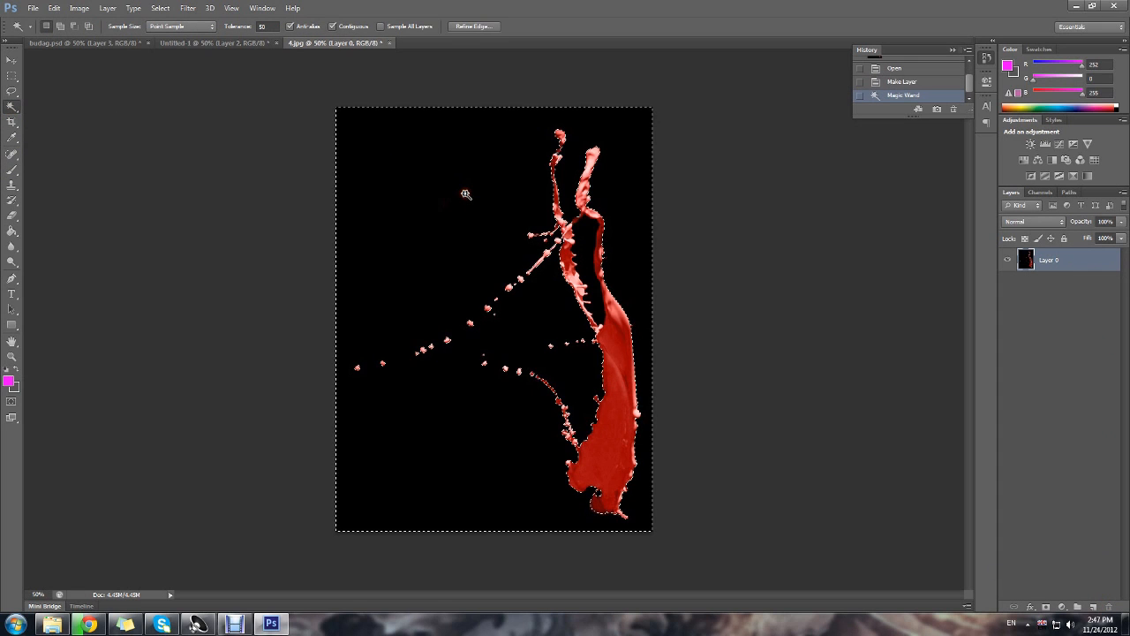
{"action": "key", "text": "Delete"}
{"action": "left_click", "coordinate": [587, 230]}
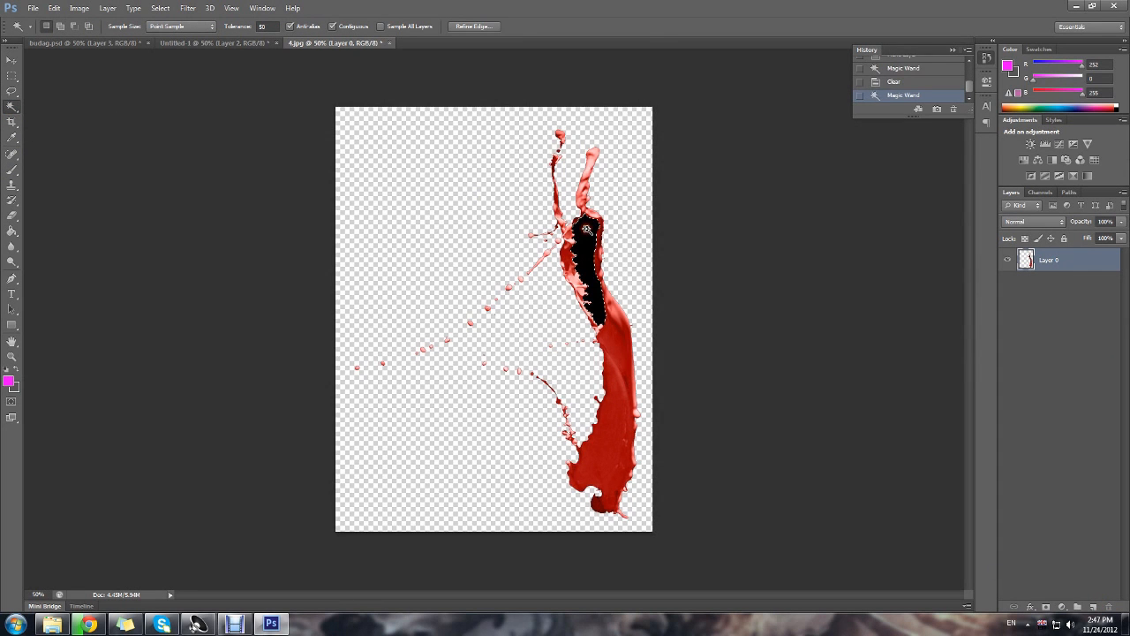
{"action": "key", "text": "Delete"}
{"action": "key", "text": "ctrl+d"}
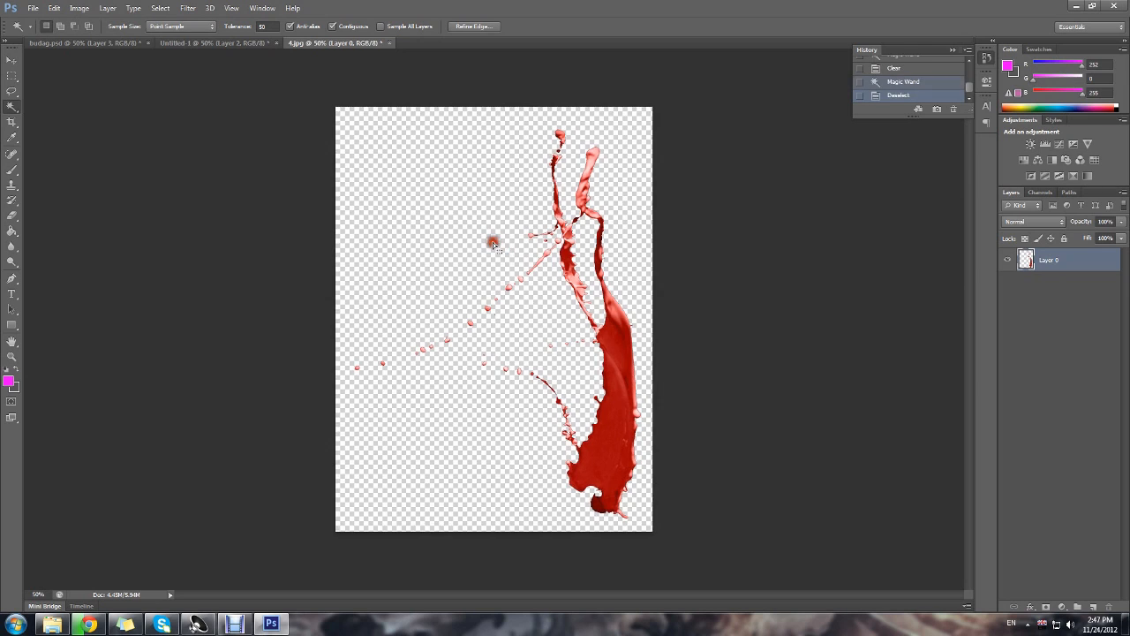
Copy the whole cut-out splash into the portrait document, closing 4.jpg without saving.
{"action": "key", "text": "ctrl+a"}
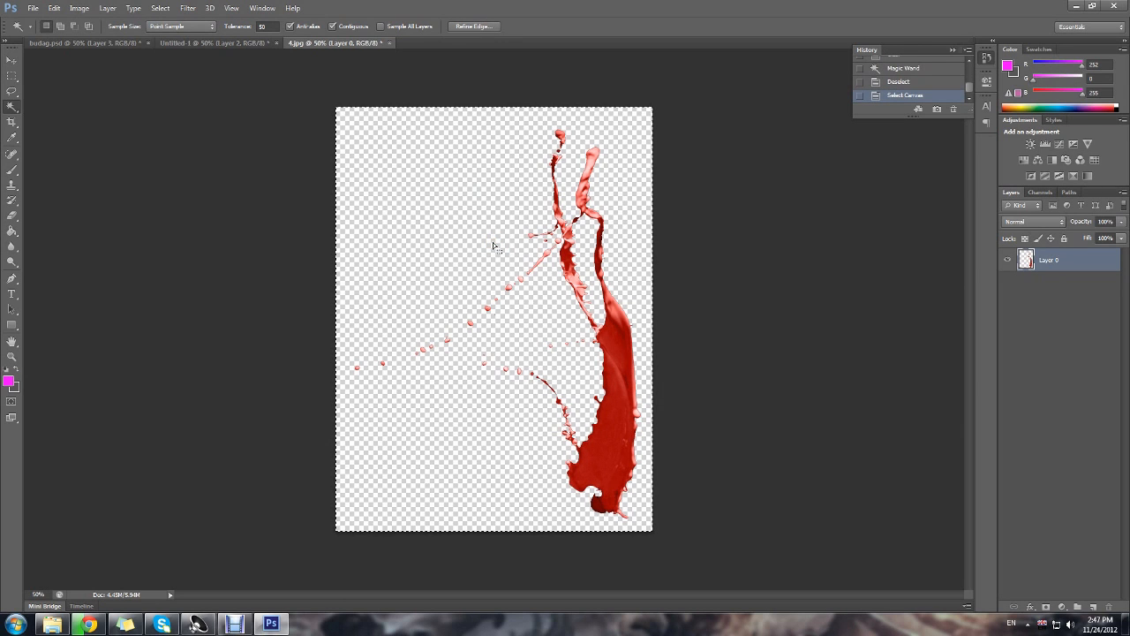
{"action": "key", "text": "ctrl+w"}
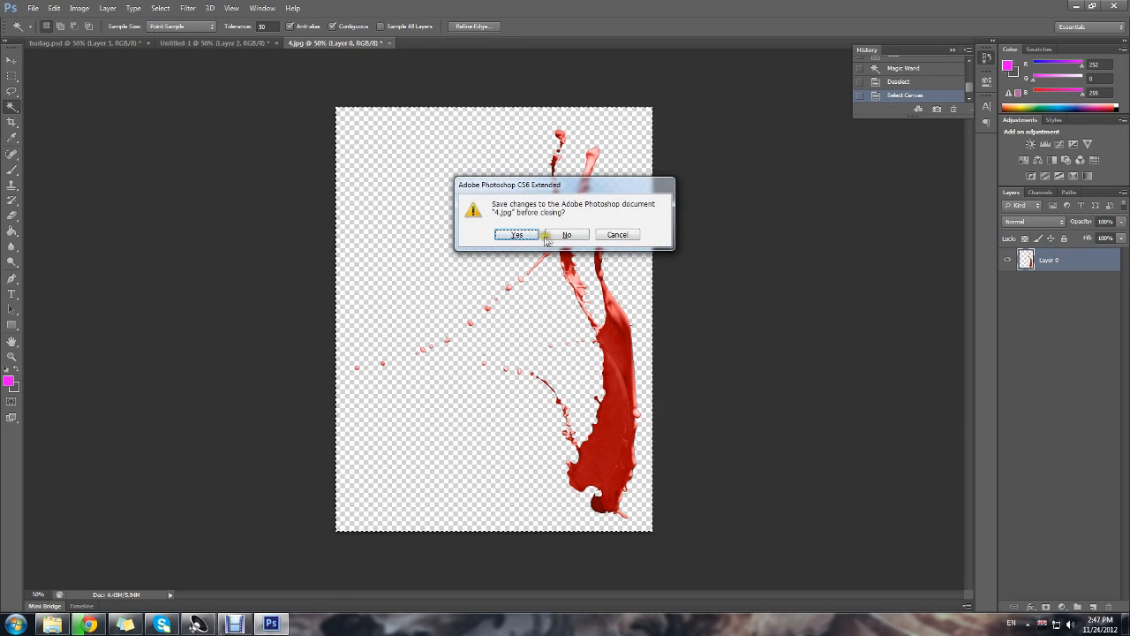
{"action": "left_click", "coordinate": [566, 235]}
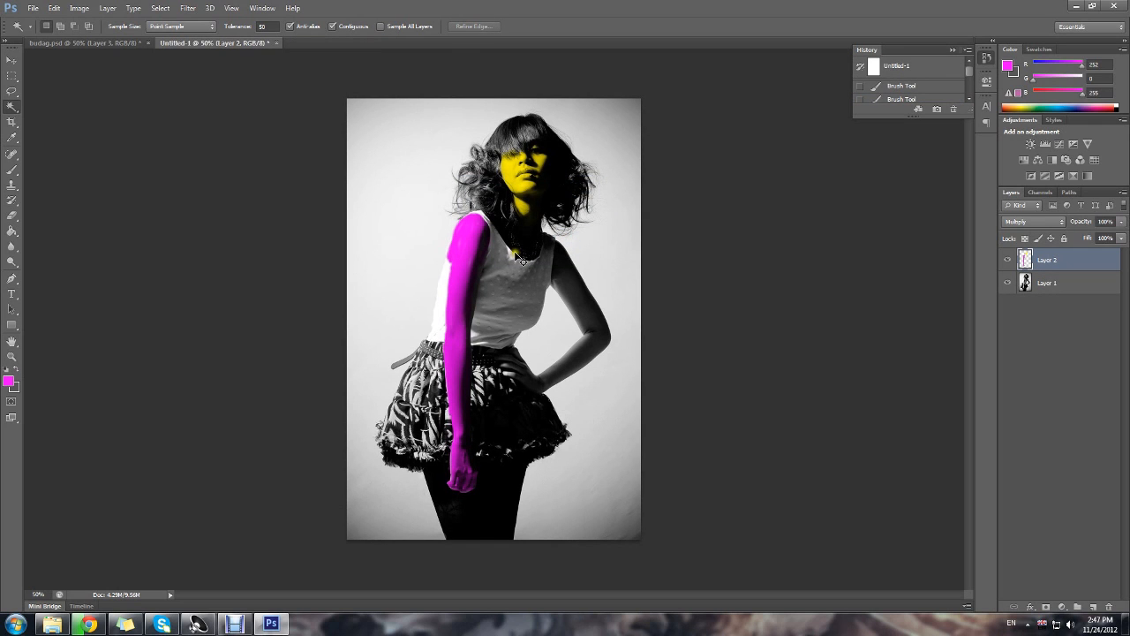
{"action": "key", "text": "ctrl+v"}
Scale the pasted splash to about 42% and place it against the outer edge of the magenta arm.
{"action": "key", "text": "ctrl+t"}
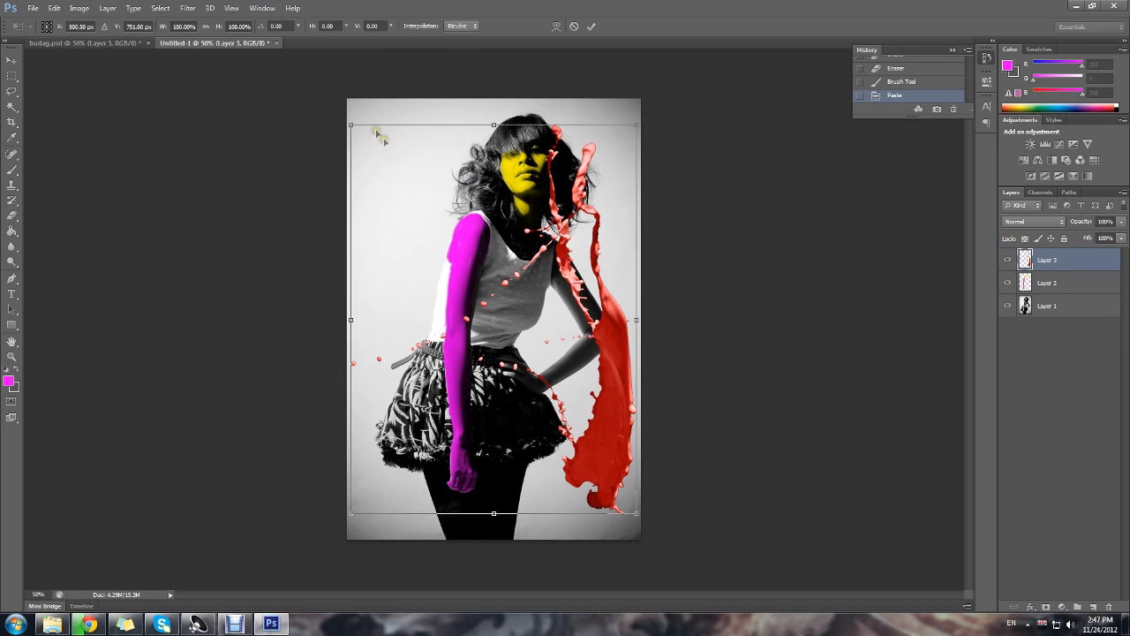
{"action": "left_click_drag", "start_coordinate": [352, 125], "coordinate": [394, 215]}
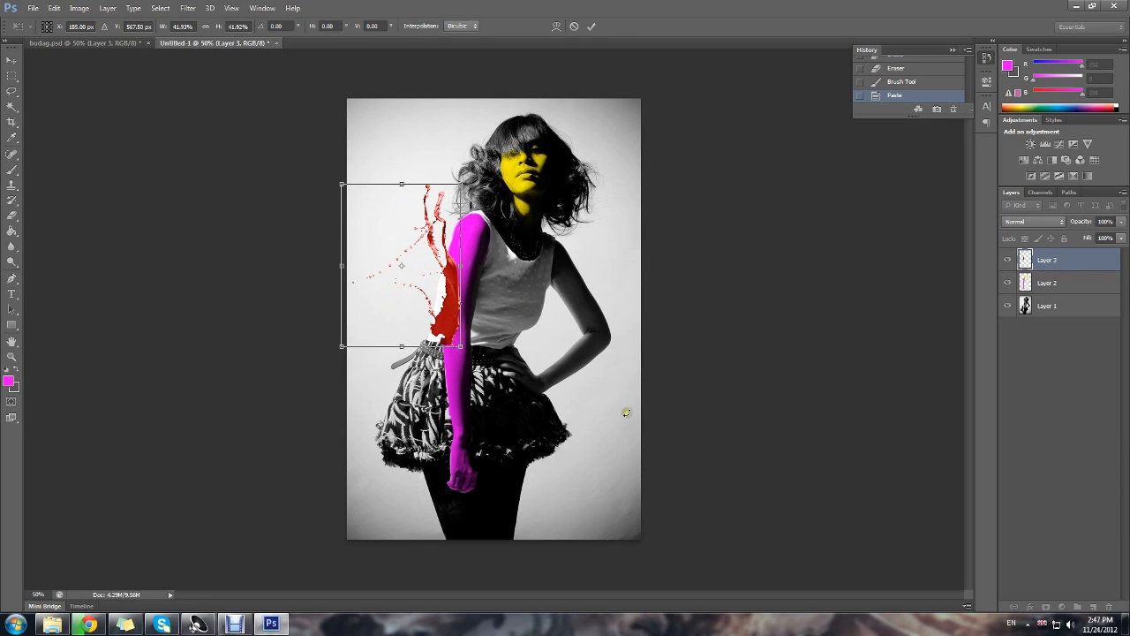
{"action": "key", "text": "Return"}
{"action": "key", "text": "w"}
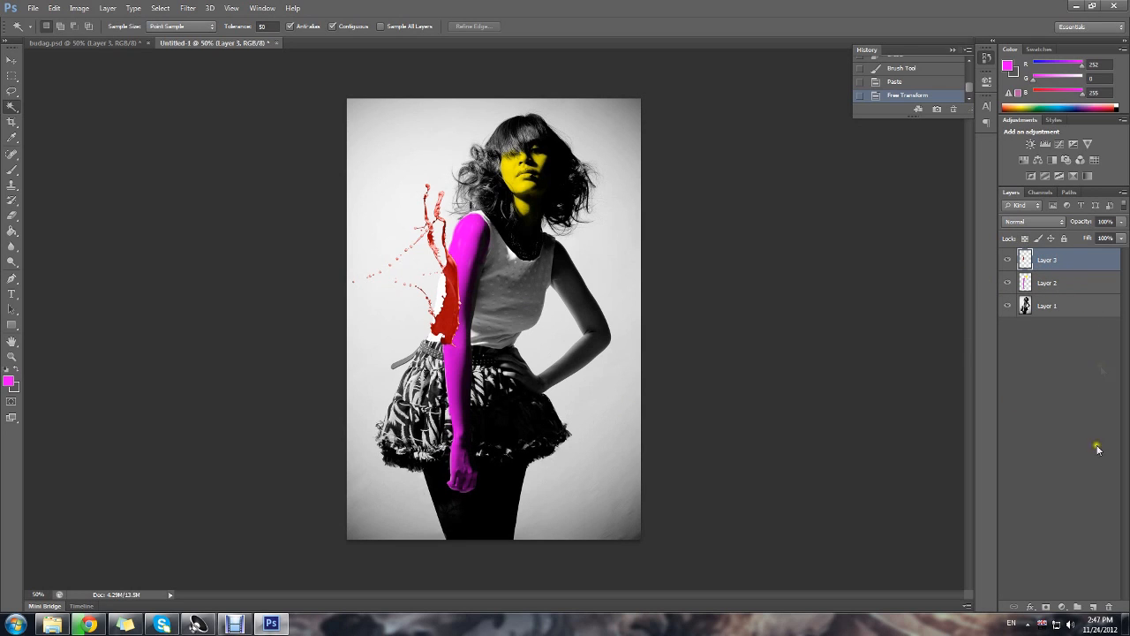
Add a layer mask to the splash layer and set a soft black brush to 58 px.
{"action": "left_click", "coordinate": [1042, 608]}
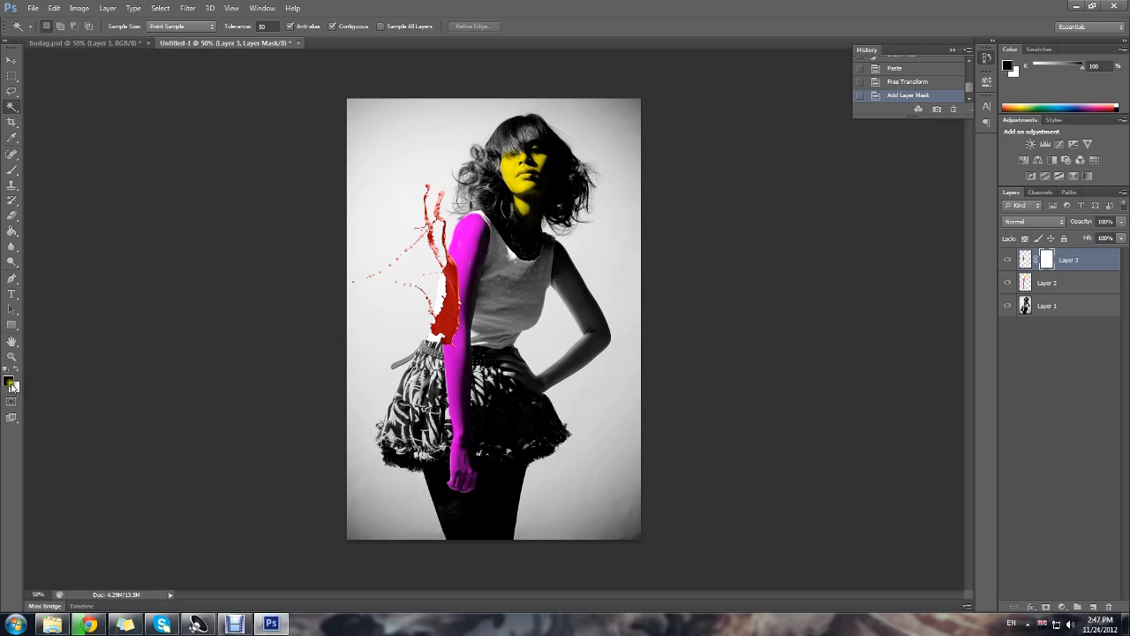
{"action": "left_click", "coordinate": [12, 173]}
{"action": "right_click", "coordinate": [513, 283]}
{"action": "left_click_drag", "start_coordinate": [557, 310], "coordinate": [558, 311]}
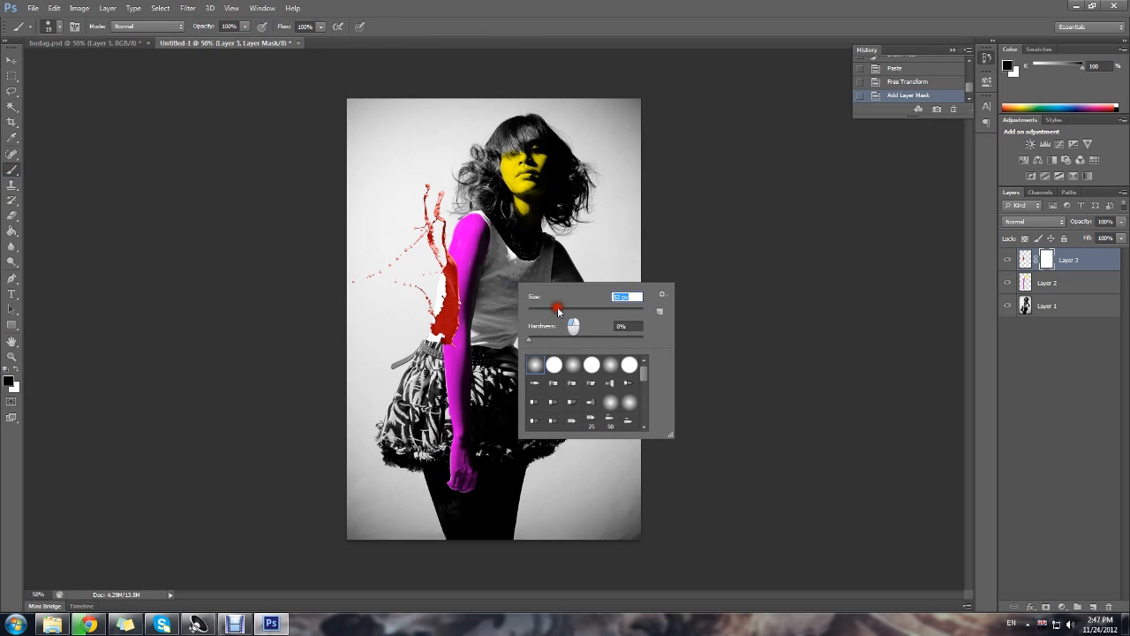
{"action": "key", "text": "Return"}
{"action": "mouse_move", "coordinate": [478, 295]}
{"action": "left_mouse_down"}
{"action": "mouse_move", "coordinate": [463, 354]}
{"action": "mouse_move", "coordinate": [459, 338]}
{"action": "left_mouse_up"}
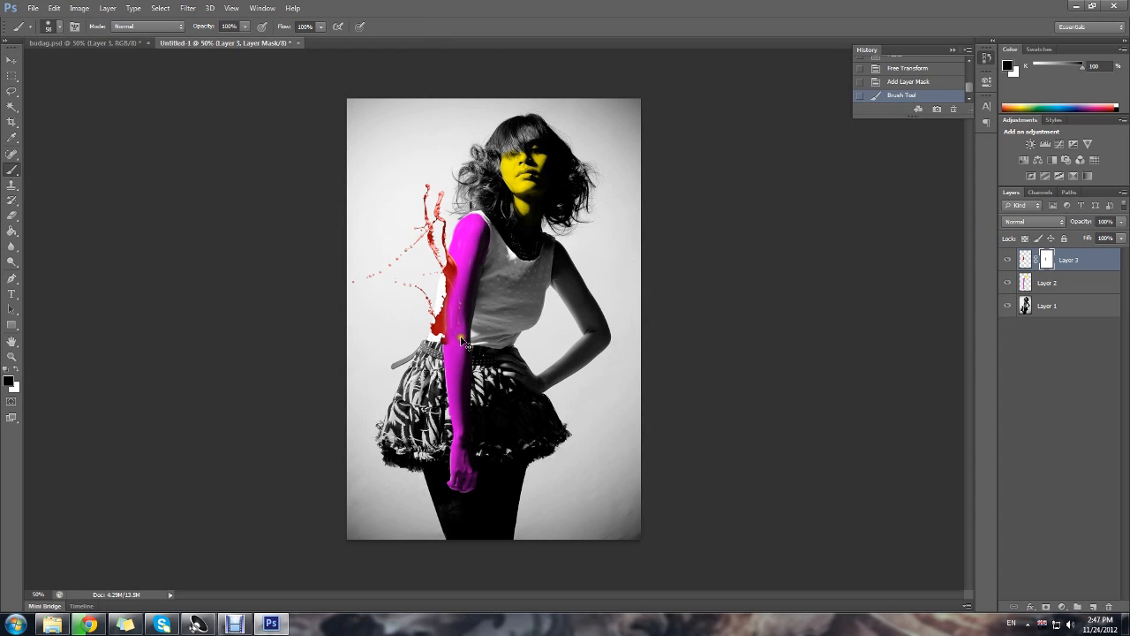
{"action": "key", "text": "ctrl+z"}
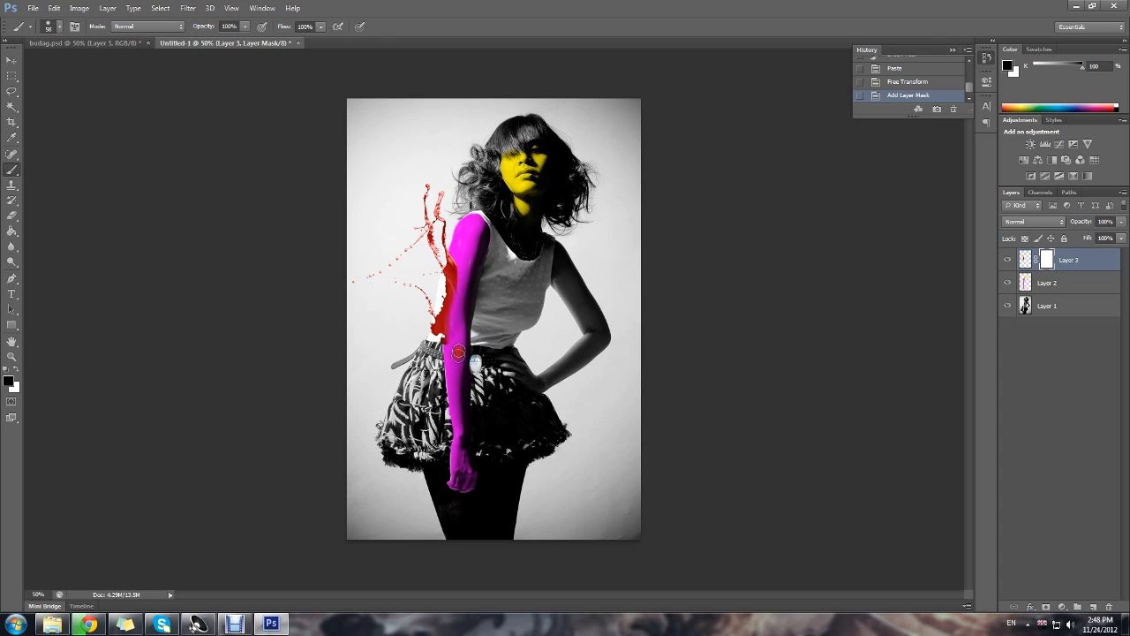
{"action": "left_click_drag", "start_coordinate": [459, 287], "coordinate": [463, 270]}
{"action": "key", "text": "ctrl+z"}
Paint black on the splash's mask to hide the red paint overlapping the hanging arm down to the waistband.
{"action": "left_click_drag", "start_coordinate": [451, 354], "coordinate": [464, 279]}
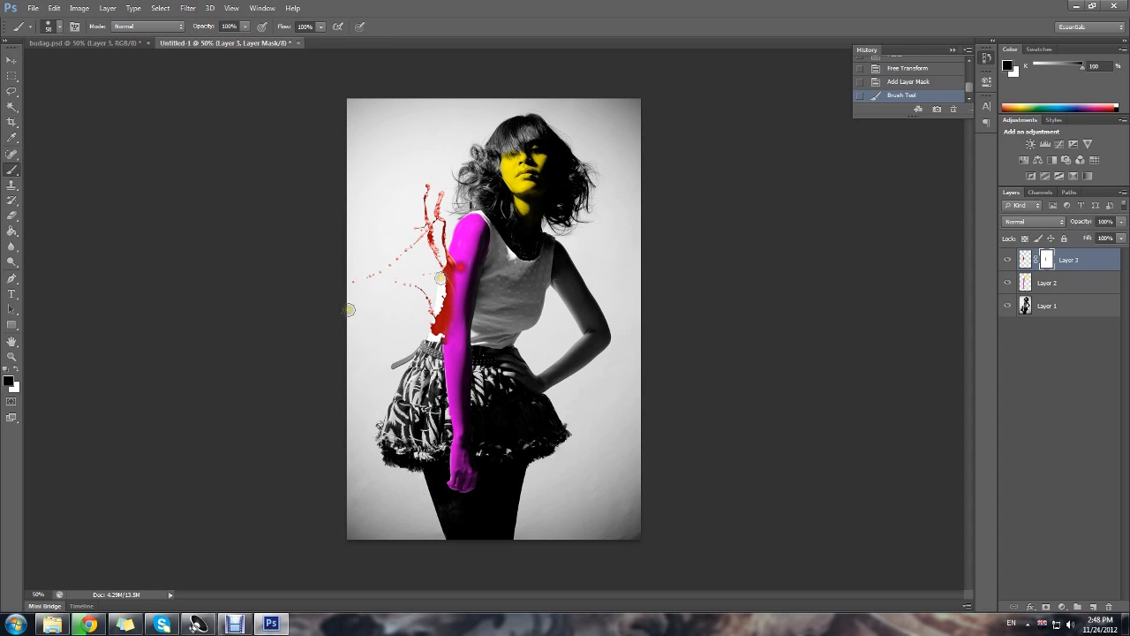
{"action": "left_click", "coordinate": [11, 355]}
{"action": "left_click", "coordinate": [41, 27]}
{"action": "left_click_drag", "start_coordinate": [462, 276], "coordinate": [462, 276]}
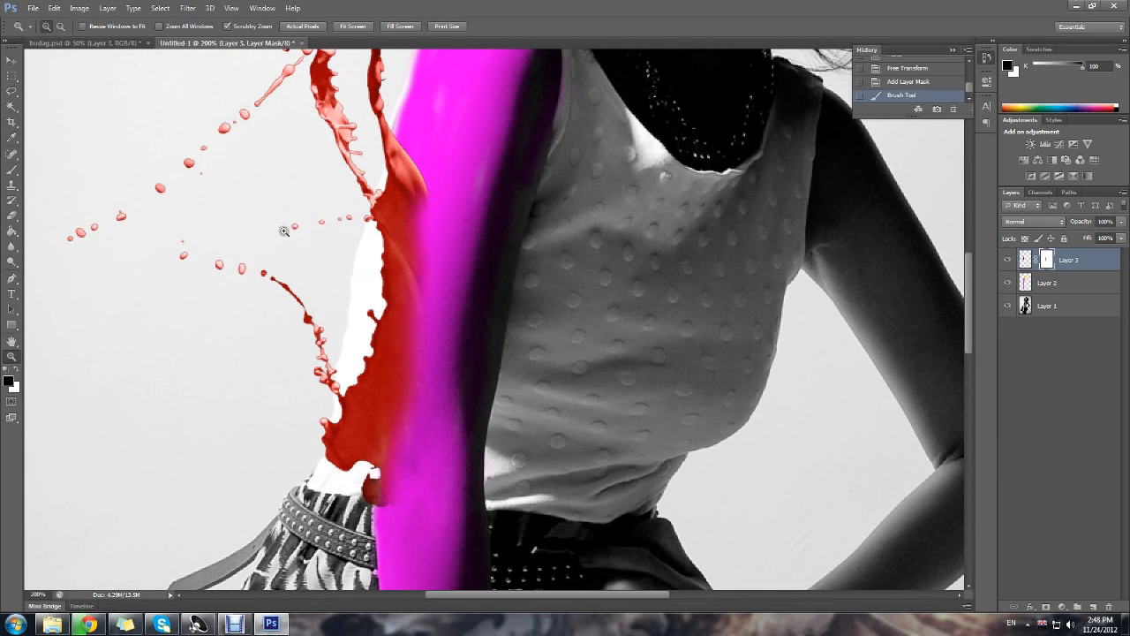
{"action": "left_click", "coordinate": [60, 26]}
{"action": "left_click", "coordinate": [336, 245]}
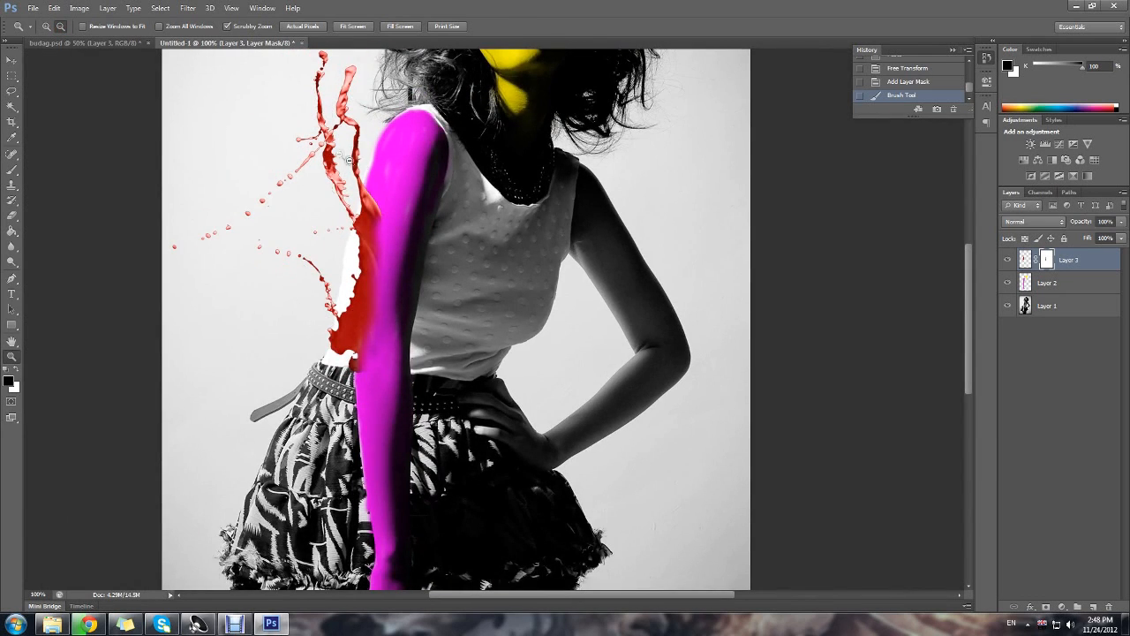
{"action": "scroll", "coordinate": [350, 164], "scroll_direction": "up", "scroll_amount": 2}
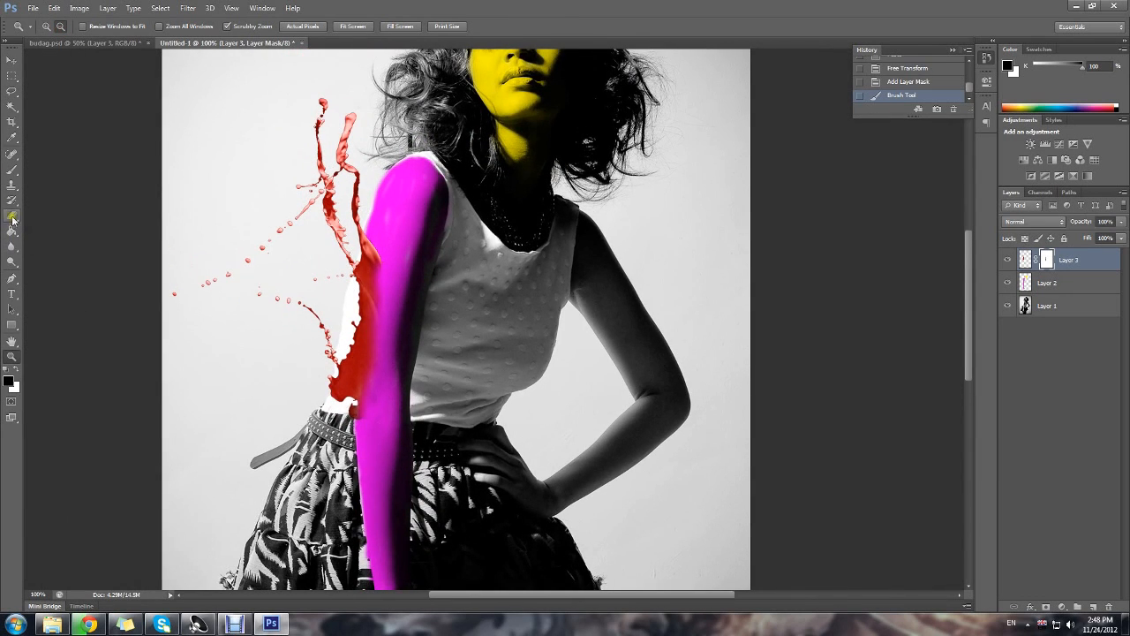
{"action": "left_click", "coordinate": [11, 171]}
{"action": "left_click", "coordinate": [386, 355]}
{"action": "mouse_move", "coordinate": [398, 378]}
{"action": "left_mouse_down"}
{"action": "mouse_move", "coordinate": [402, 258]}
{"action": "mouse_move", "coordinate": [395, 281]}
{"action": "mouse_move", "coordinate": [410, 313]}
{"action": "mouse_move", "coordinate": [366, 402]}
{"action": "mouse_move", "coordinate": [371, 436]}
{"action": "mouse_move", "coordinate": [346, 404]}
{"action": "mouse_move", "coordinate": [378, 428]}
{"action": "left_mouse_up"}
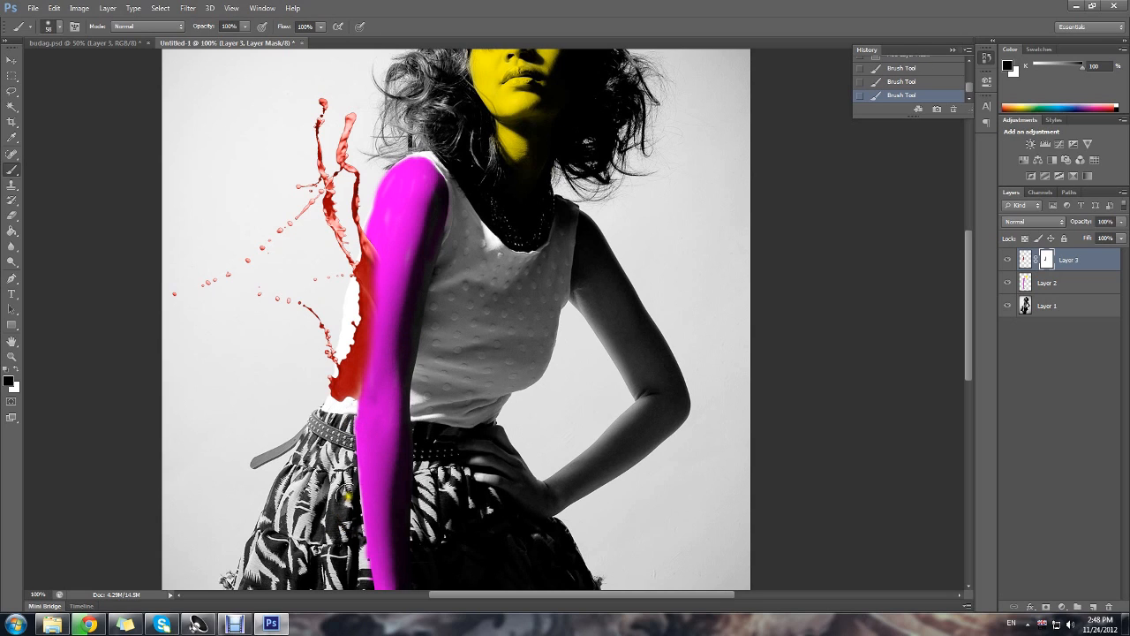
Restore the lower part of the splash beside the arm with white on its mask, and switch back to black.
{"action": "left_click", "coordinate": [19, 369]}
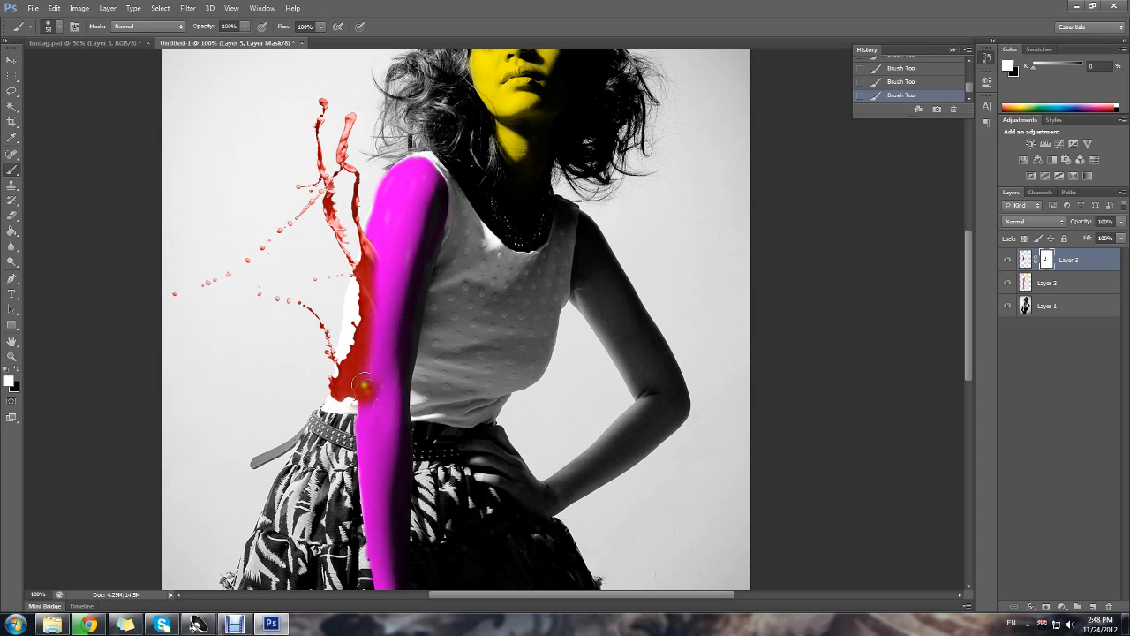
{"action": "scroll", "coordinate": [399, 484], "scroll_direction": "up", "scroll_amount": 1}
{"action": "left_click", "coordinate": [18, 369]}
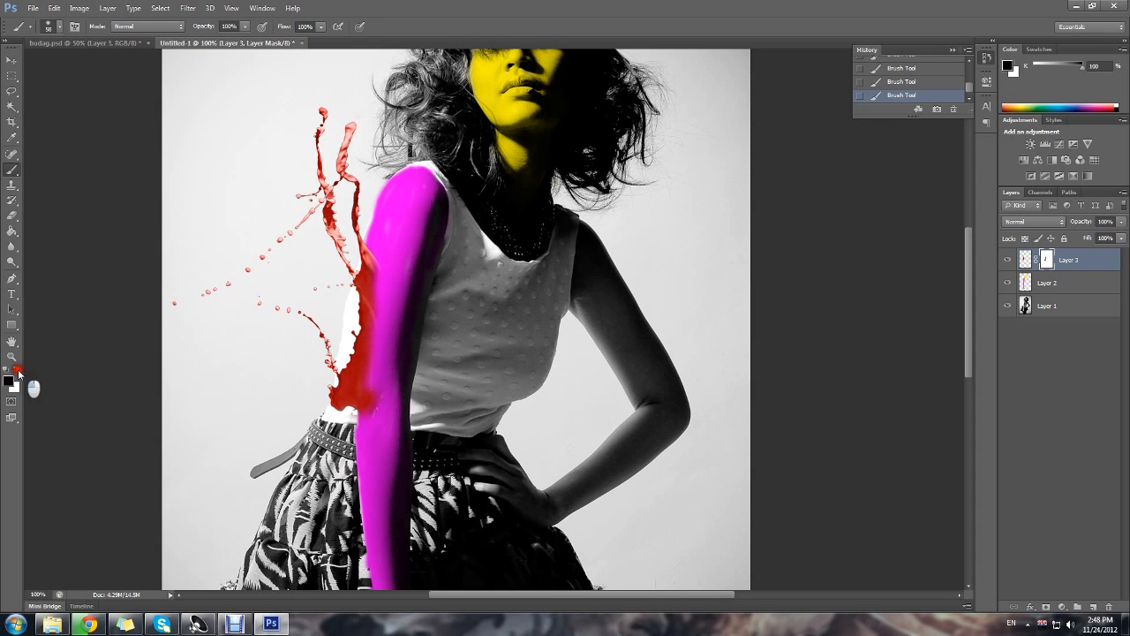
Create a new layer in Color blending mode, clipped to the red splash layer.
{"action": "scroll", "coordinate": [439, 446], "scroll_direction": "up", "scroll_amount": 5}
{"action": "scroll", "coordinate": [436, 478], "scroll_direction": "down", "scroll_amount": 4}
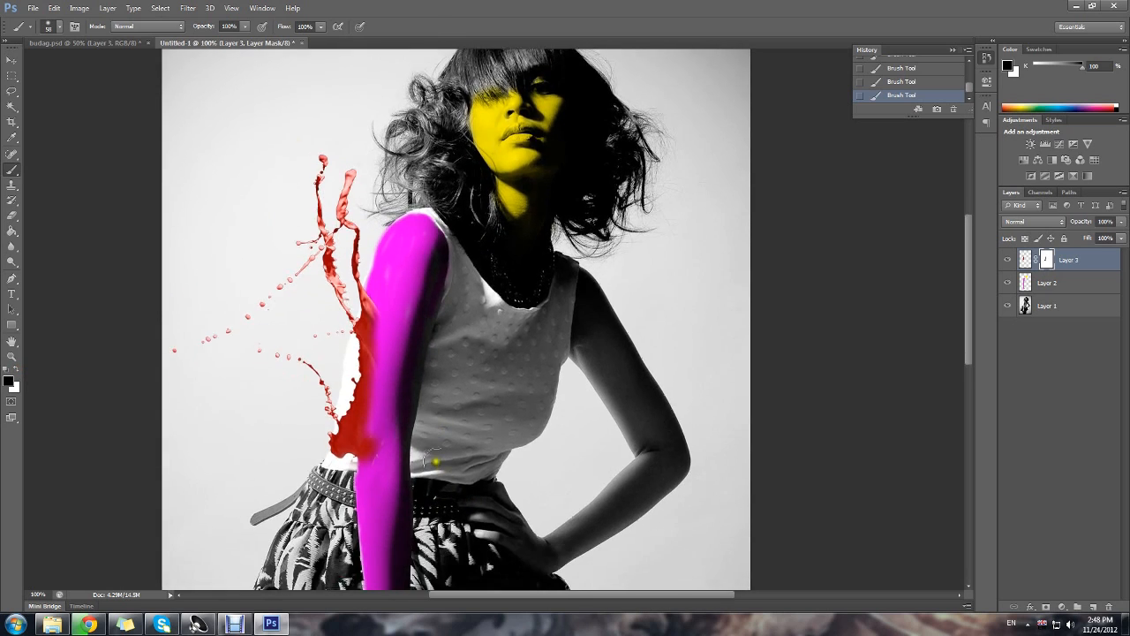
{"action": "scroll", "coordinate": [436, 459], "scroll_direction": "up", "scroll_amount": 5}
{"action": "scroll", "coordinate": [435, 459], "scroll_direction": "down", "scroll_amount": 1}
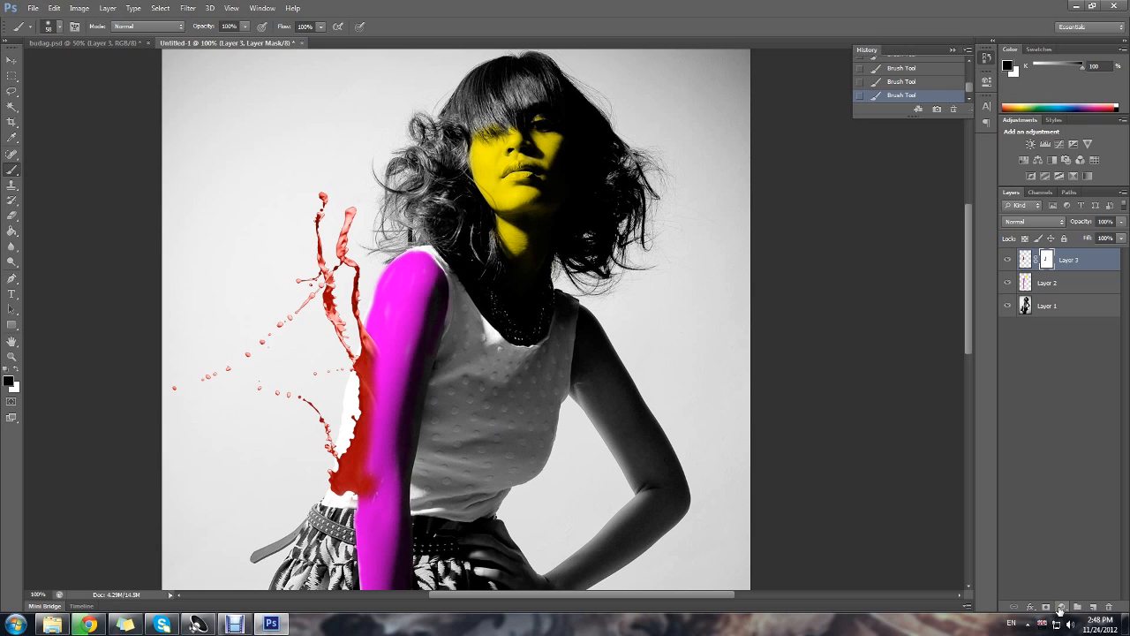
{"action": "key", "text": "ctrl+shift+n"}
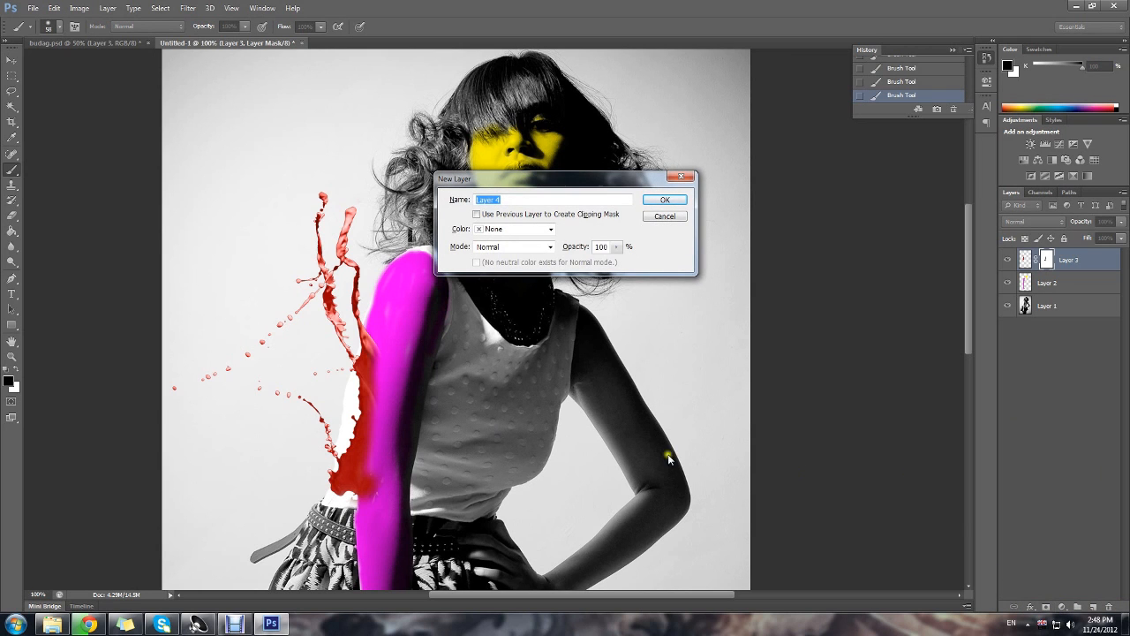
{"action": "left_click_drag", "start_coordinate": [504, 178], "coordinate": [583, 175]}
{"action": "left_click", "coordinate": [610, 242]}
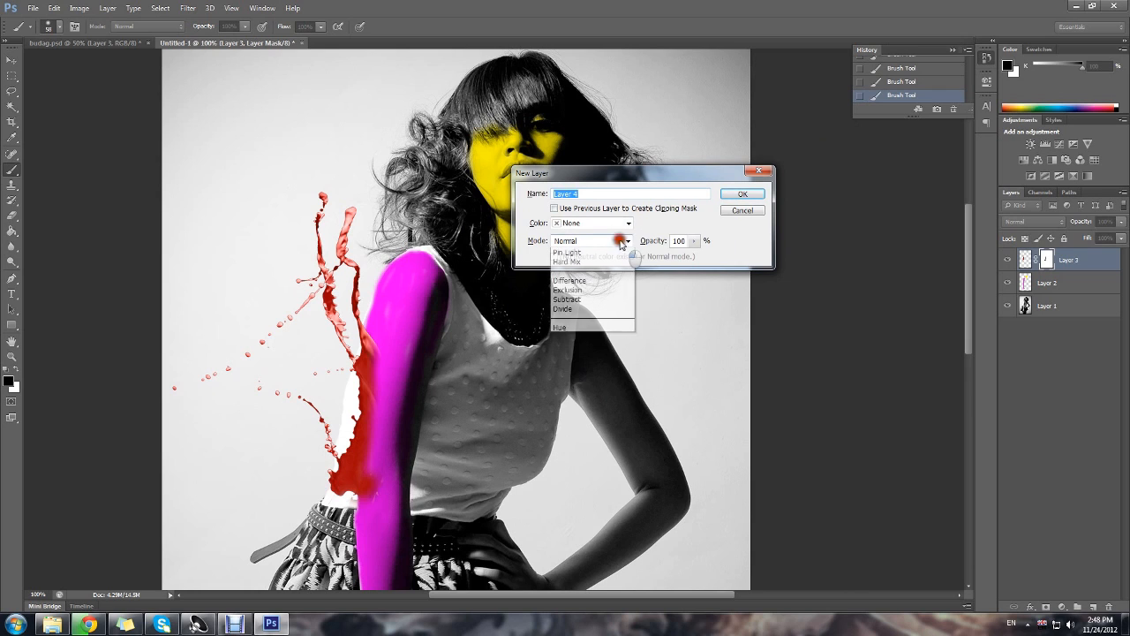
{"action": "left_click", "coordinate": [578, 535]}
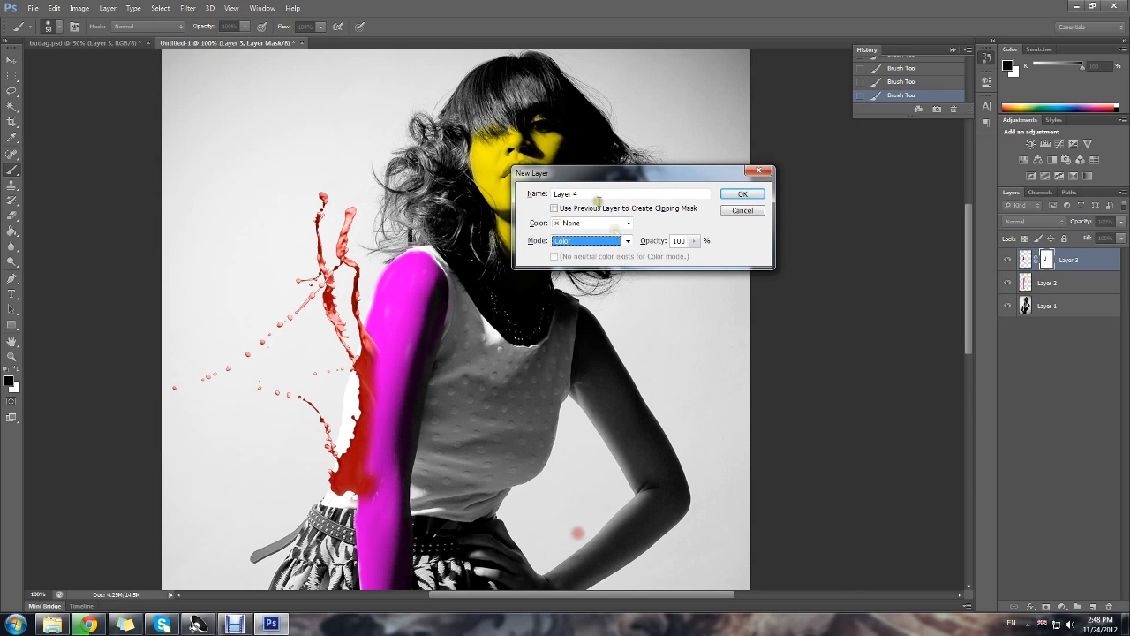
{"action": "left_click", "coordinate": [554, 208]}
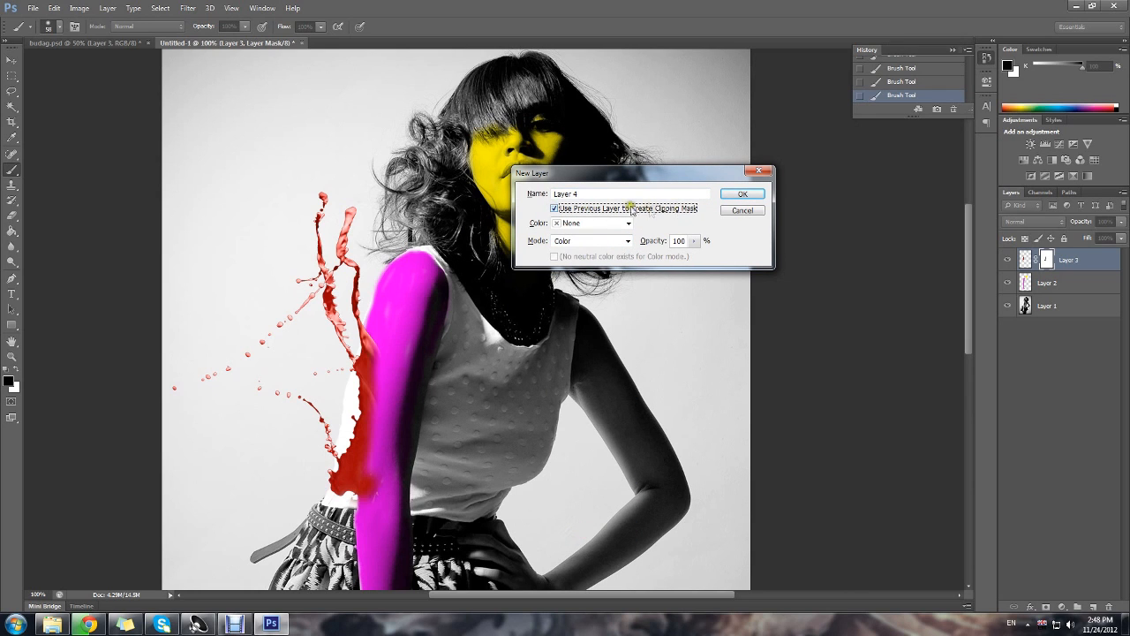
{"action": "left_click", "coordinate": [740, 194]}
Paint magenta (252, 0, 255) over the whole red splash and its scattered droplets on the clipped Color layer.
{"action": "scroll", "coordinate": [386, 384], "scroll_direction": "down", "scroll_amount": 2}
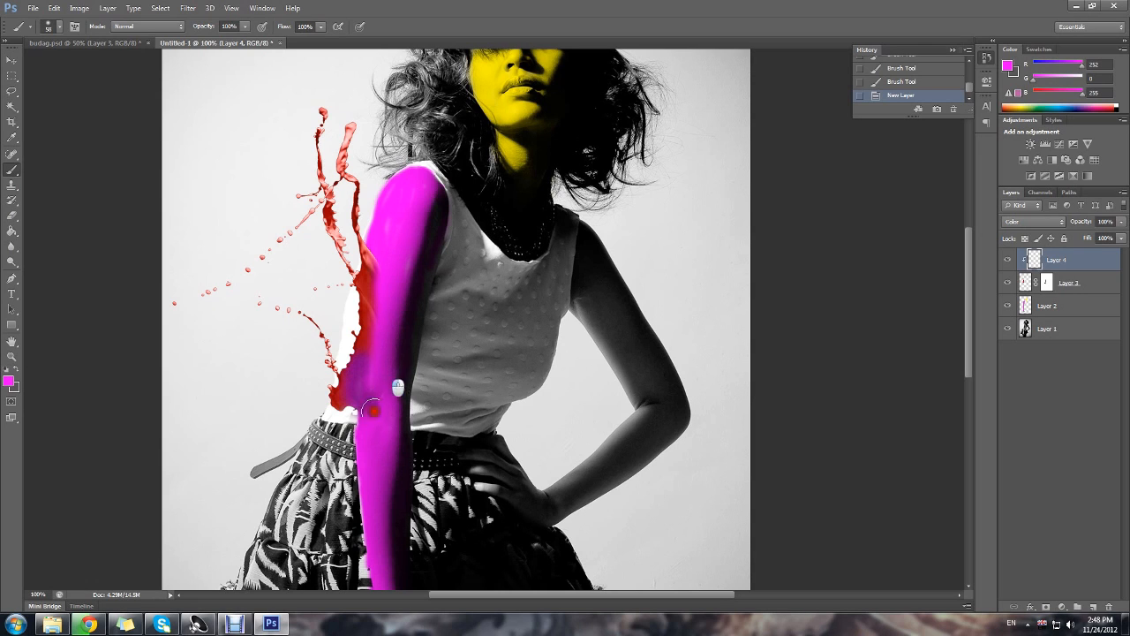
{"action": "mouse_move", "coordinate": [370, 429]}
{"action": "left_mouse_down"}
{"action": "mouse_move", "coordinate": [353, 306]}
{"action": "mouse_move", "coordinate": [373, 353]}
{"action": "mouse_move", "coordinate": [328, 97]}
{"action": "mouse_move", "coordinate": [354, 115]}
{"action": "left_mouse_up"}
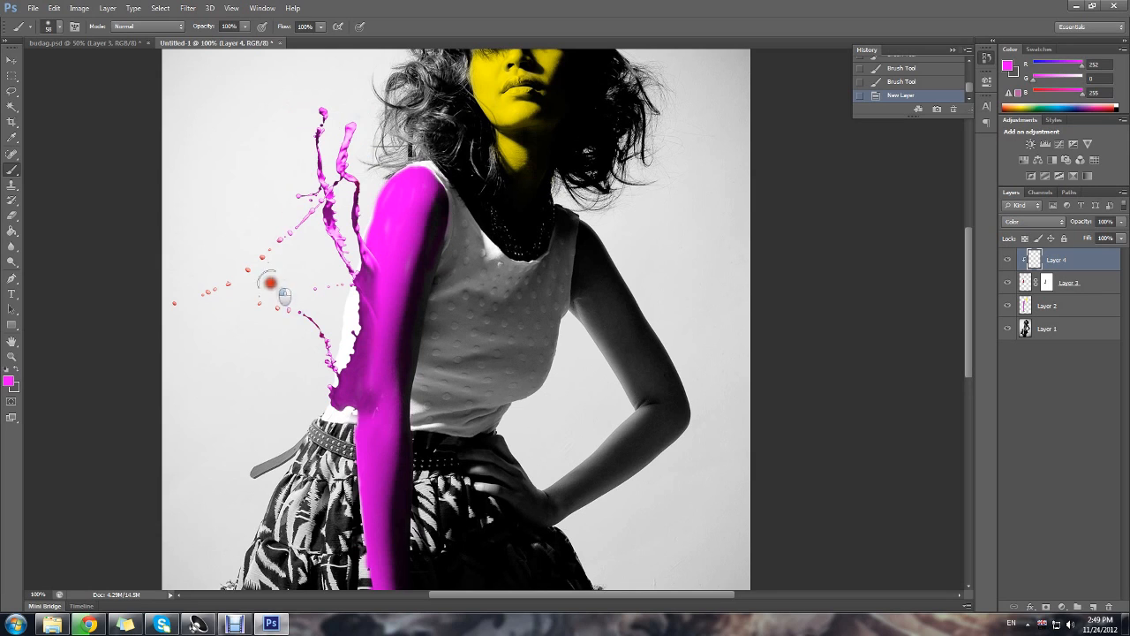
{"action": "mouse_move", "coordinate": [226, 260]}
{"action": "left_mouse_down"}
{"action": "mouse_move", "coordinate": [221, 277]}
{"action": "mouse_move", "coordinate": [255, 253]}
{"action": "mouse_move", "coordinate": [248, 283]}
{"action": "left_mouse_up"}
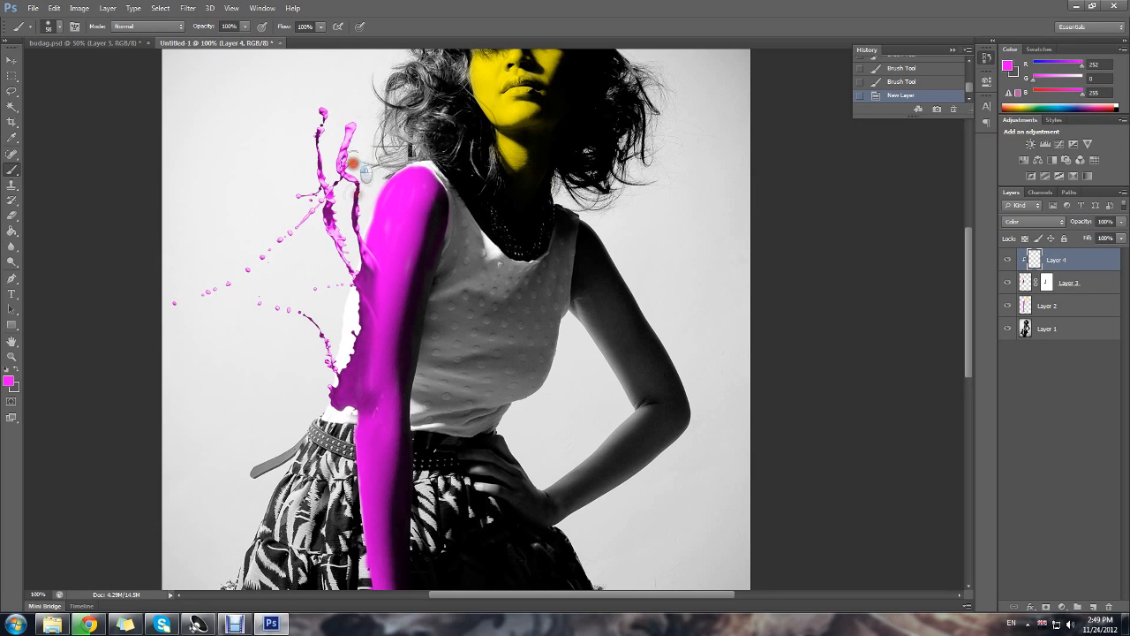
{"action": "mouse_move", "coordinate": [328, 371]}
{"action": "left_mouse_down"}
{"action": "mouse_move", "coordinate": [344, 396]}
{"action": "mouse_move", "coordinate": [364, 365]}
{"action": "left_mouse_up"}
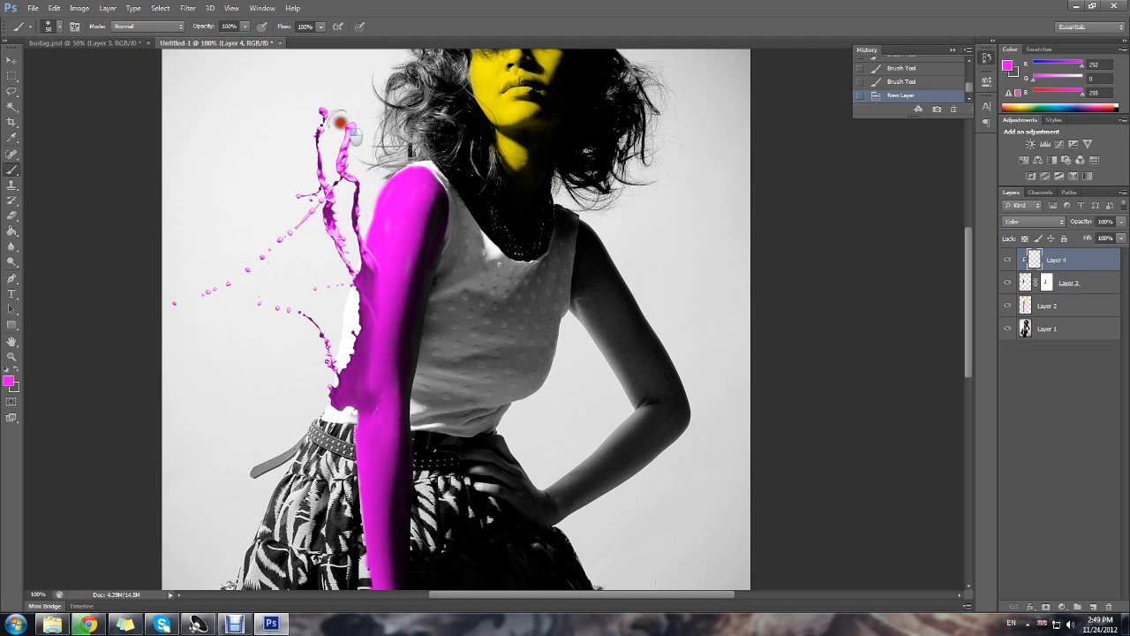
{"action": "left_click", "coordinate": [187, 292]}
{"action": "scroll", "coordinate": [265, 353], "scroll_direction": "up", "scroll_amount": 2}
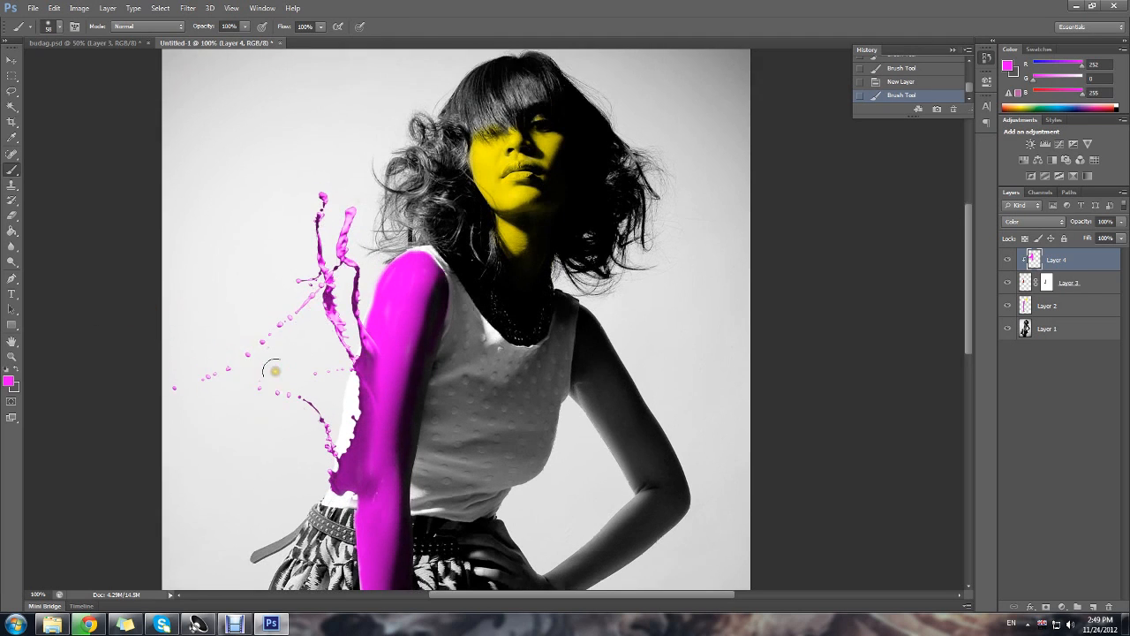
Apply a Brightness/Contrast adjustment with Use Legacy enabled to the clipped magenta layer.
{"action": "left_click", "coordinate": [78, 8]}
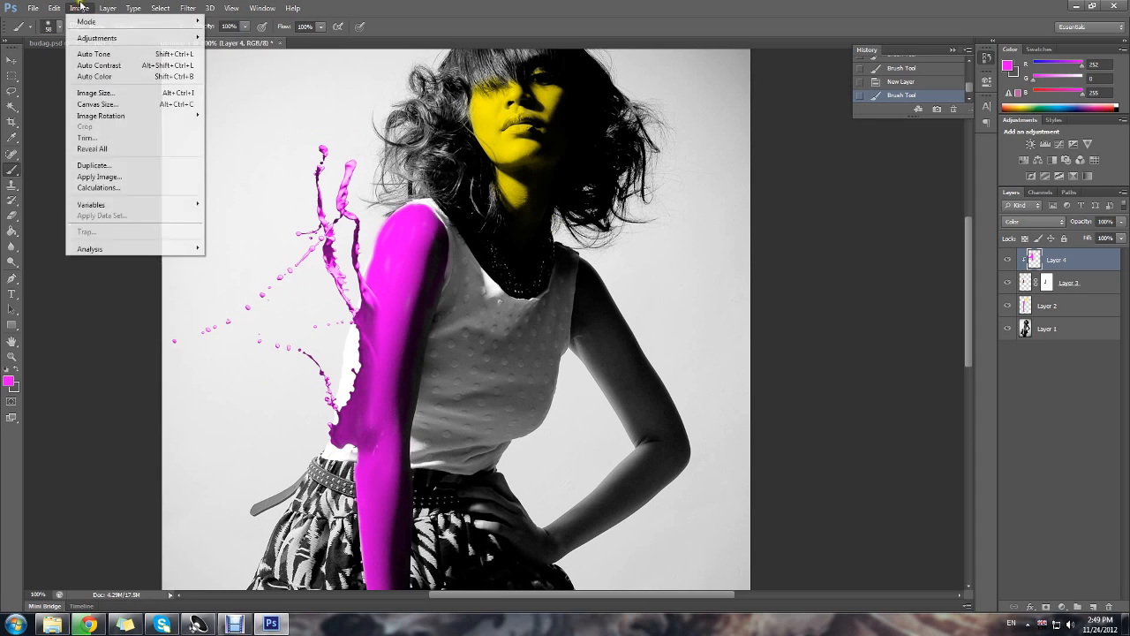
{"action": "left_click", "coordinate": [93, 37]}
{"action": "left_click", "coordinate": [257, 35]}
{"action": "left_click_drag", "start_coordinate": [495, 176], "coordinate": [548, 198]}
{"action": "left_click_drag", "start_coordinate": [596, 231], "coordinate": [582, 262]}
{"action": "left_click", "coordinate": [535, 277]}
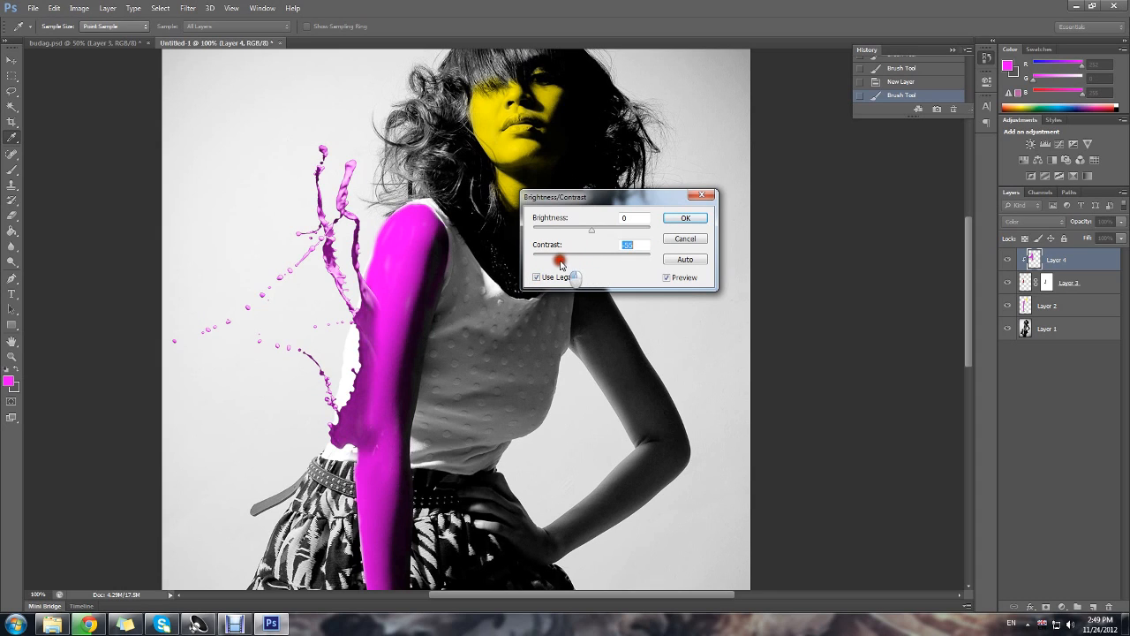
{"action": "left_click_drag", "start_coordinate": [581, 235], "coordinate": [567, 262]}
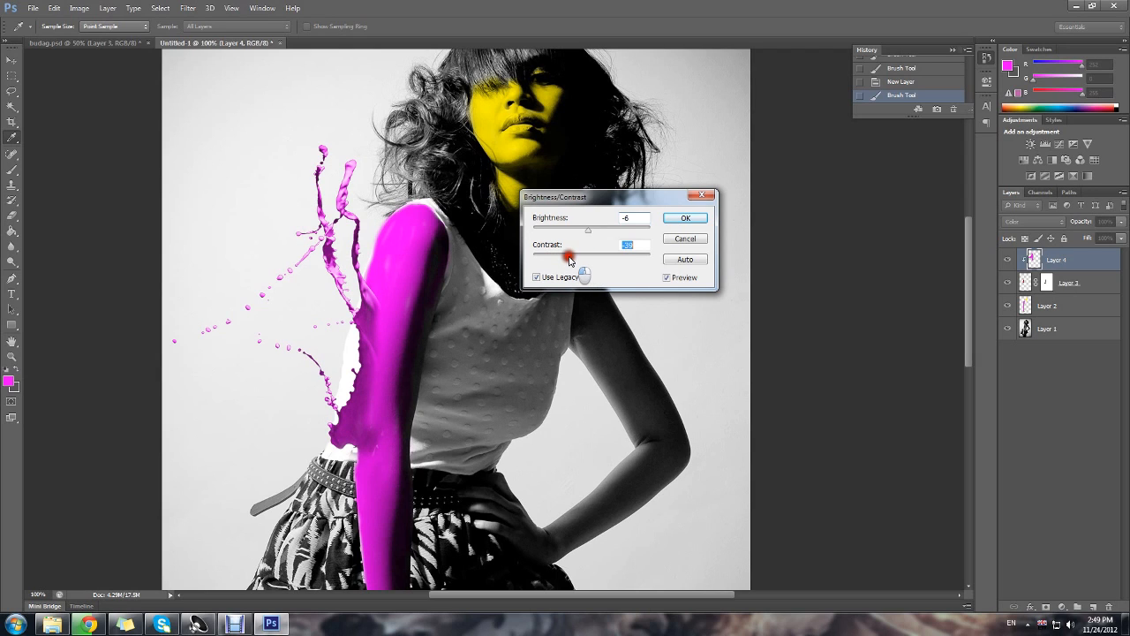
{"action": "left_click_drag", "start_coordinate": [593, 234], "coordinate": [599, 263]}
{"action": "left_click", "coordinate": [669, 219]}
{"action": "scroll", "coordinate": [438, 418], "scroll_direction": "up", "scroll_amount": 2}
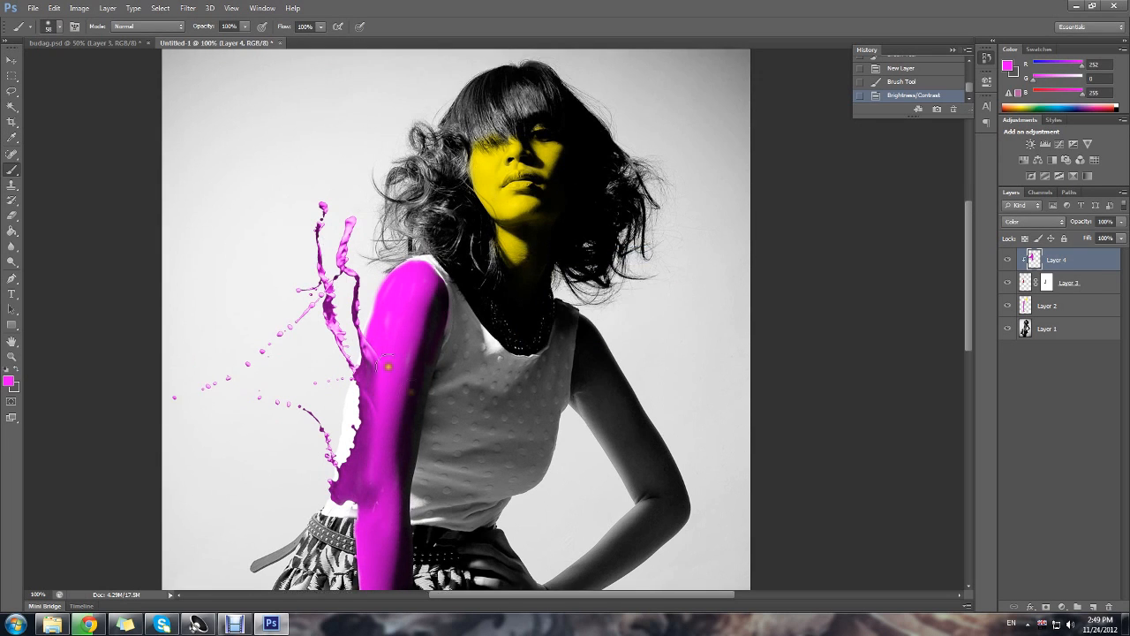
Reduce the clipped magenta layer's opacity to 93%, judging it on the whole portrait.
{"action": "scroll", "coordinate": [437, 418], "scroll_direction": "down", "scroll_amount": 4}
{"action": "left_click", "coordinate": [12, 356]}
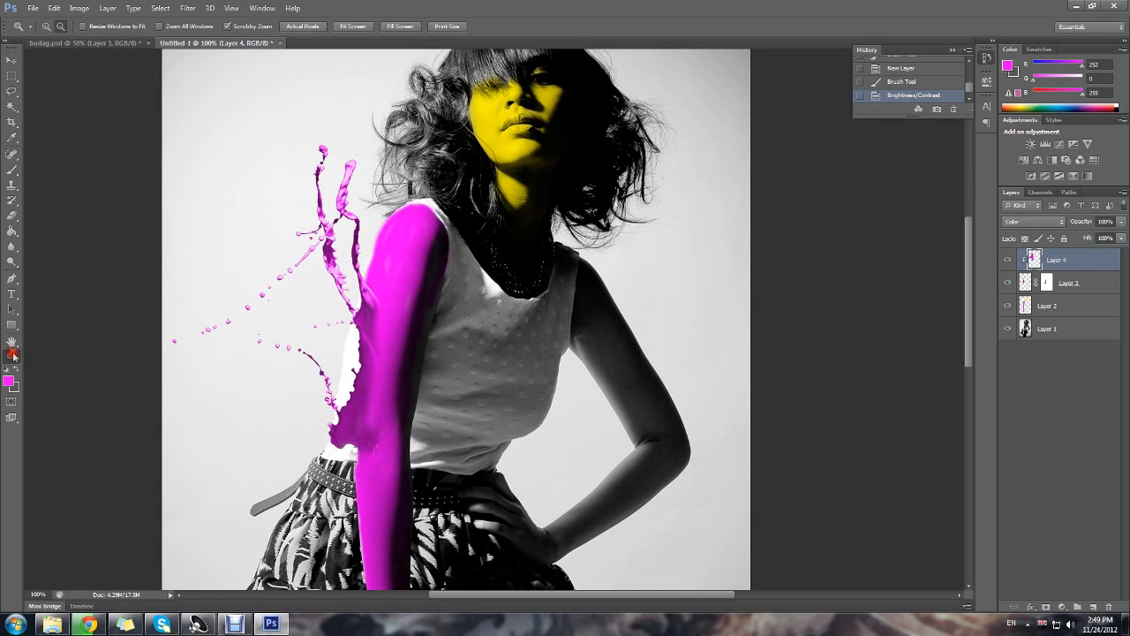
{"action": "left_click", "coordinate": [428, 252], "text": "alt"}
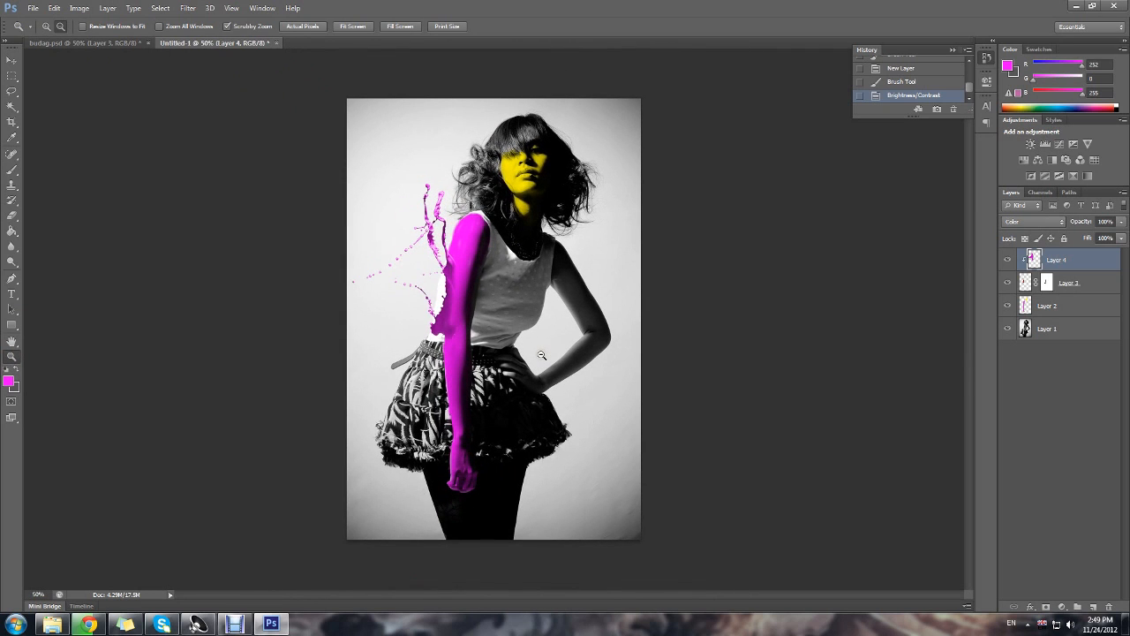
{"action": "left_click", "coordinate": [1122, 221]}
{"action": "left_click_drag", "start_coordinate": [1116, 239], "coordinate": [1111, 239]}
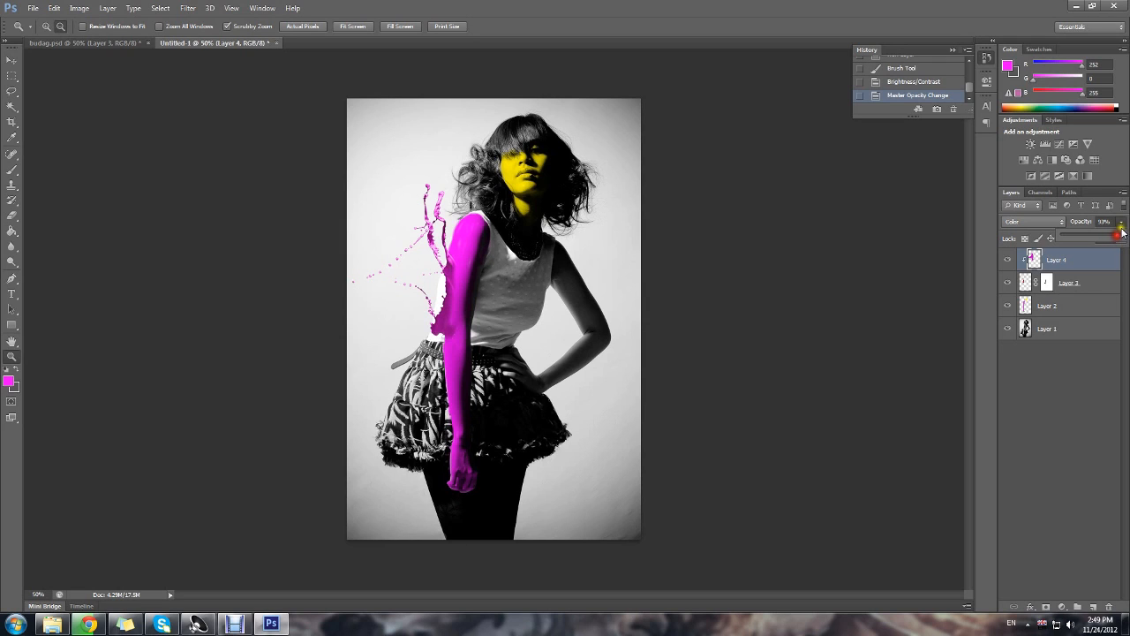
Lower the opacity of the masked splash layer to 89%.
{"action": "left_click", "coordinate": [1074, 283]}
{"action": "left_click", "coordinate": [1122, 223]}
{"action": "mouse_move", "coordinate": [1121, 239]}
{"action": "left_mouse_down"}
{"action": "mouse_move", "coordinate": [1108, 239]}
{"action": "mouse_move", "coordinate": [1122, 238]}
{"action": "left_mouse_up"}
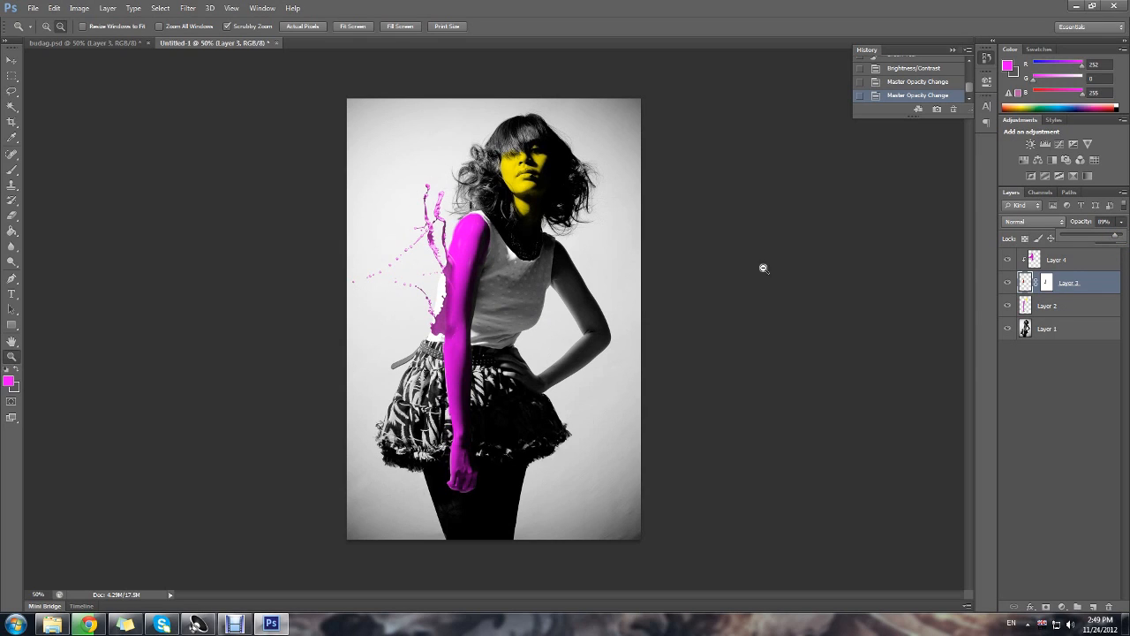
{"action": "left_click_drag", "start_coordinate": [1125, 239], "coordinate": [1129, 239]}
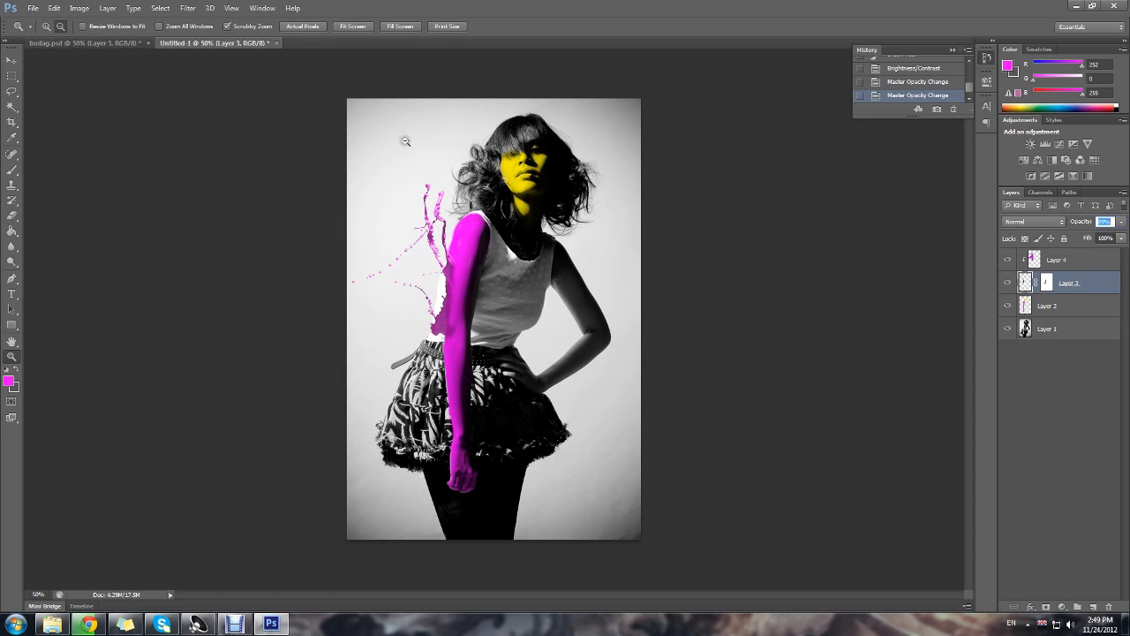
Open the yellow-green splash image 9.jpg and select its black background with the Magic Wand.
{"action": "left_click", "coordinate": [33, 8]}
{"action": "left_click", "coordinate": [39, 29]}
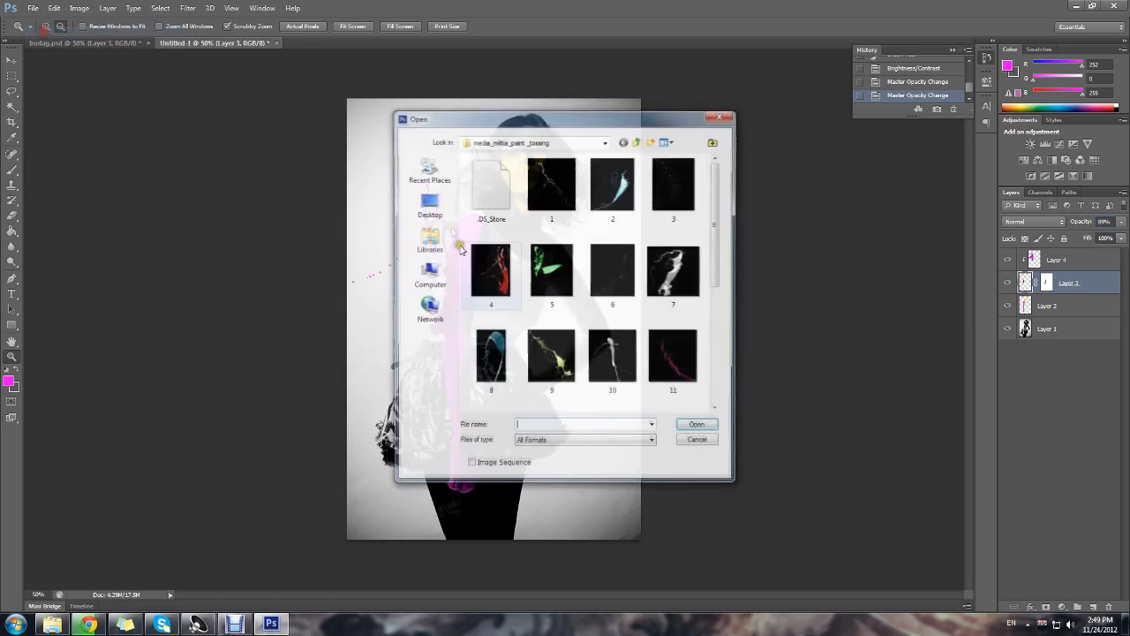
{"action": "double_click", "coordinate": [540, 341]}
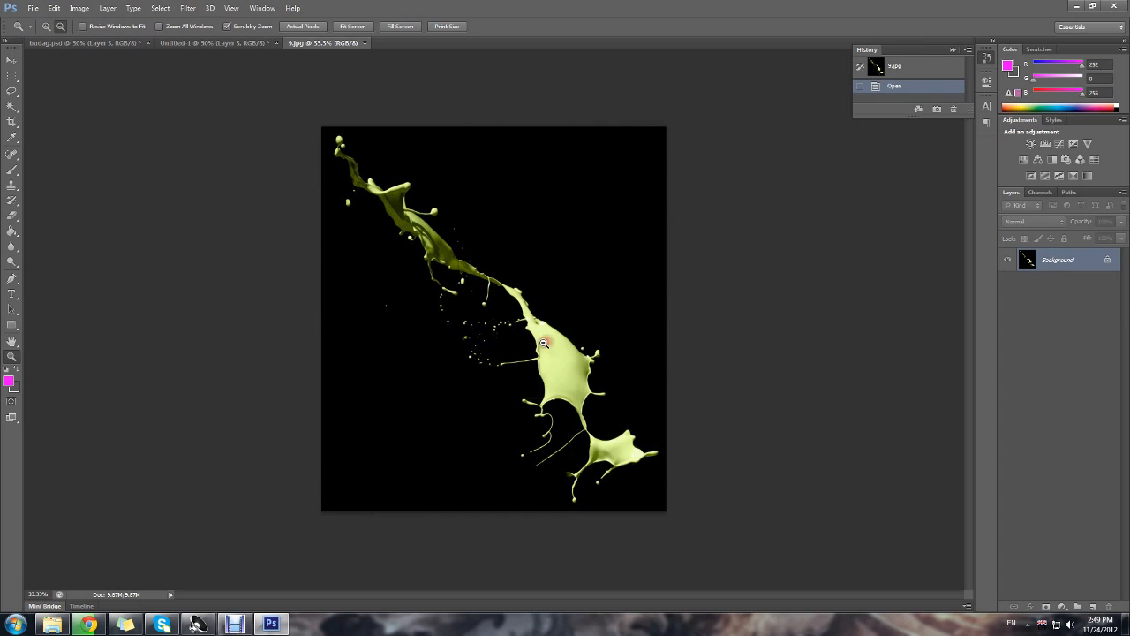
{"action": "left_click", "coordinate": [11, 105]}
{"action": "left_click", "coordinate": [536, 202]}
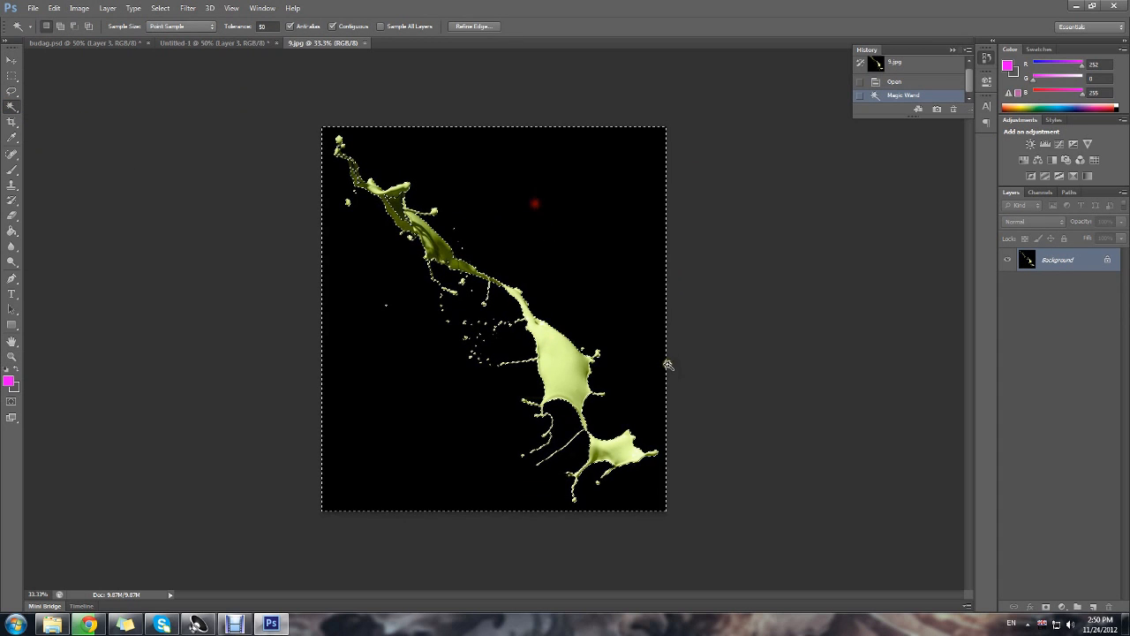
Convert the splash image's background into a regular layer, clear the selected black area, and deselect.
{"action": "key", "text": "Delete"}
{"action": "left_click", "coordinate": [633, 199]}
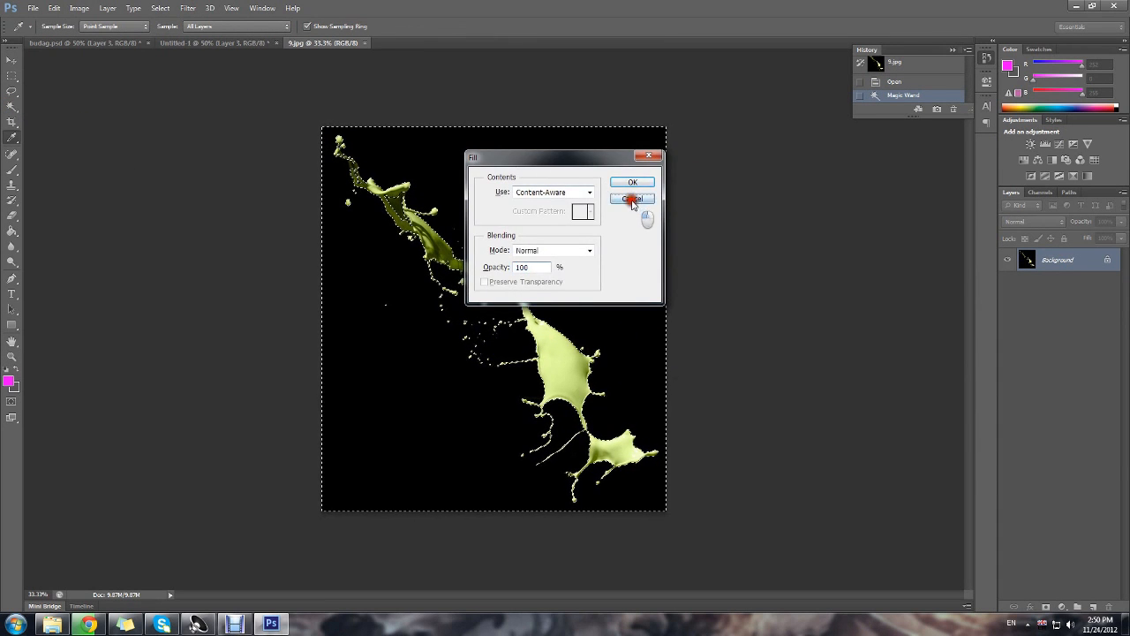
{"action": "left_click", "coordinate": [1111, 609]}
{"action": "key", "text": "Delete"}
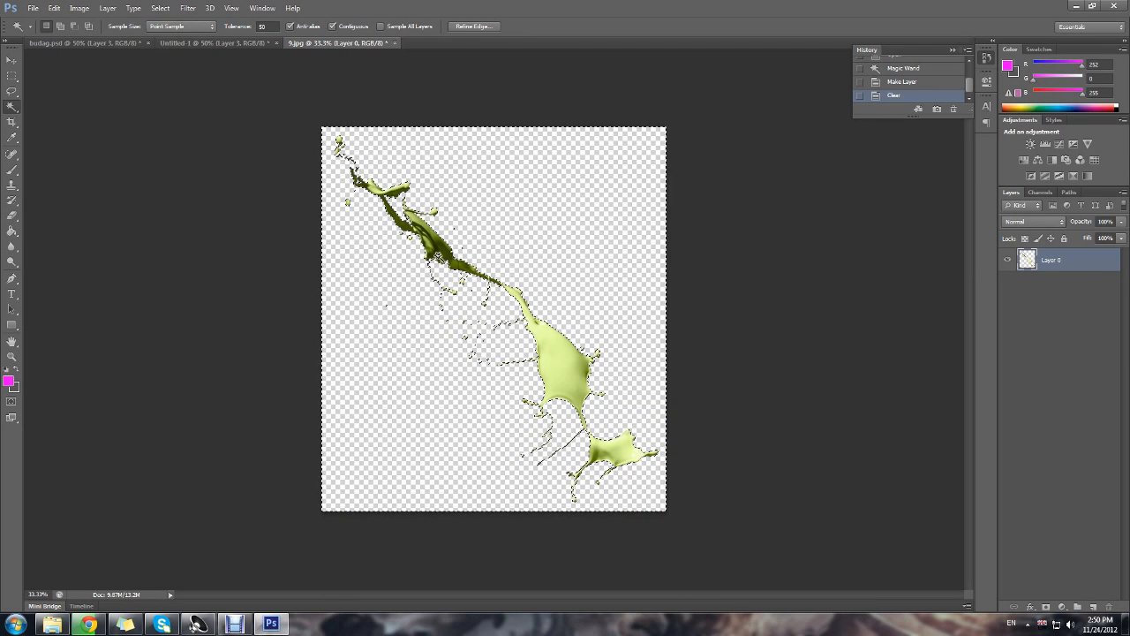
{"action": "key", "text": "ctrl+d"}
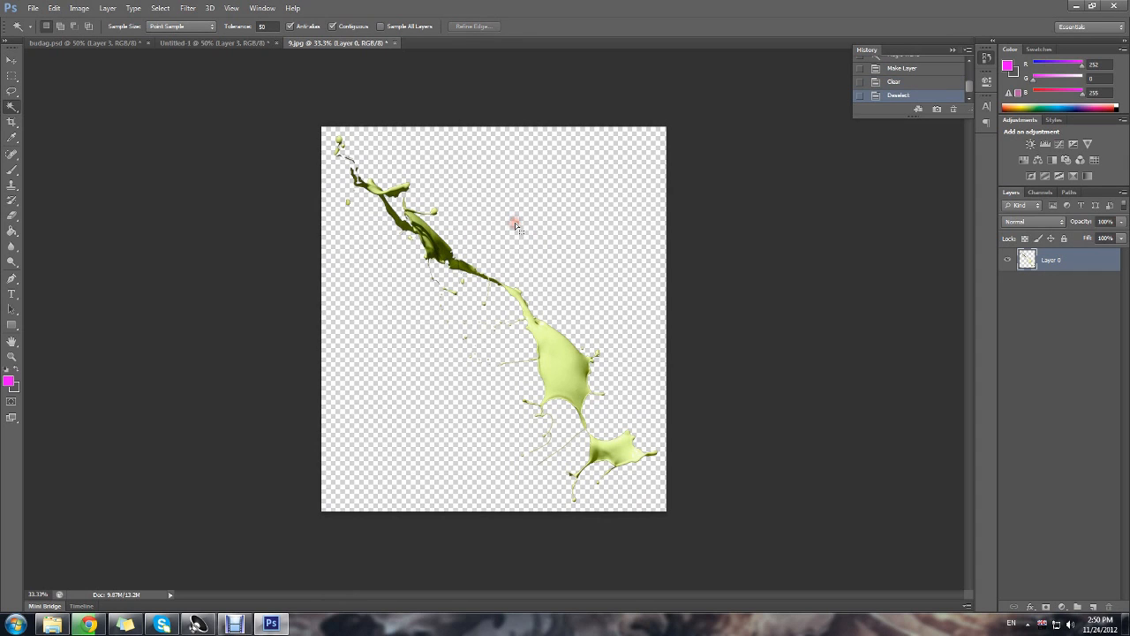
Copy the cut-out yellow-green splash into the portrait, discarding the changes to 9.jpg, and scale it down.
{"action": "key", "text": "ctrl+w"}
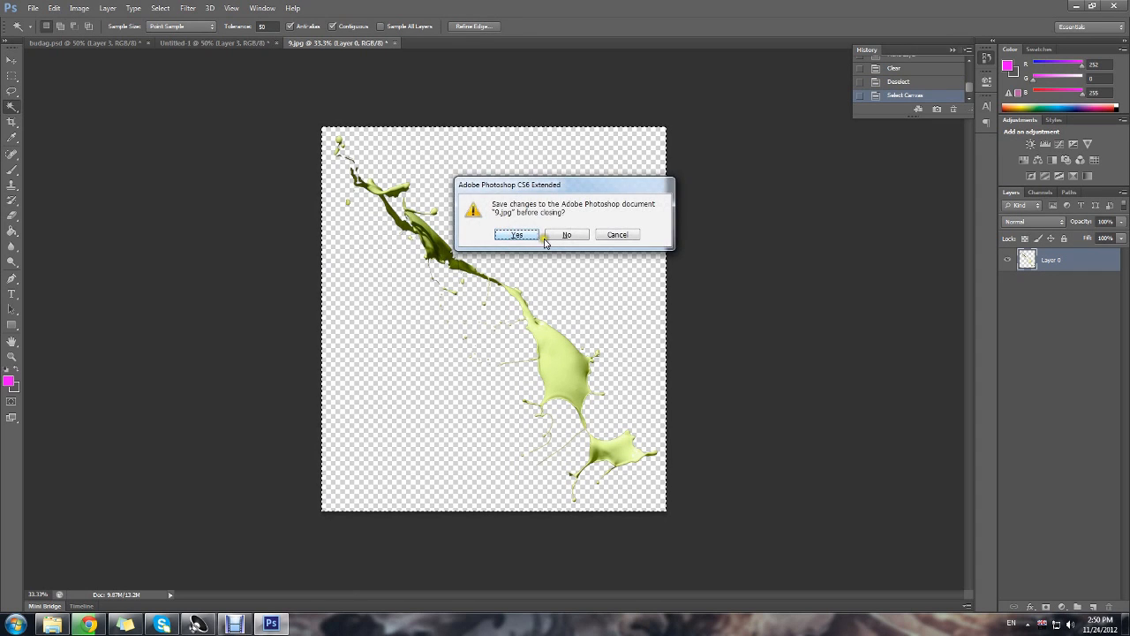
{"action": "left_click", "coordinate": [570, 236]}
{"action": "key", "text": "ctrl+v"}
{"action": "key", "text": "ctrl+t"}
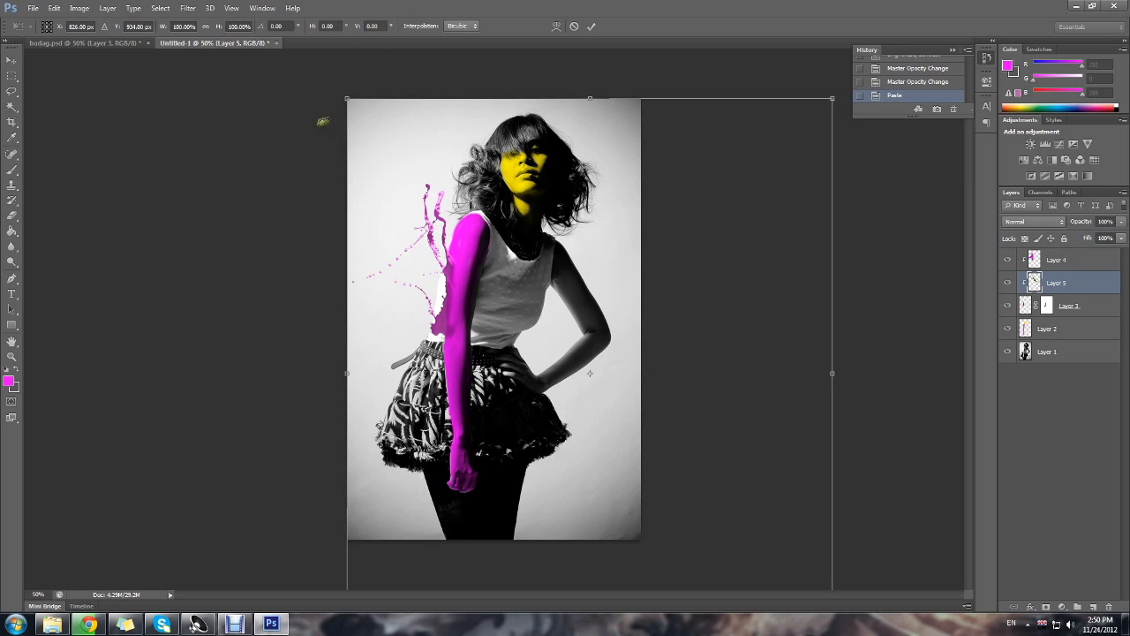
{"action": "left_click_drag", "start_coordinate": [346, 97], "coordinate": [435, 192]}
{"action": "key", "text": "Return"}
Move the pasted yellow-green splash layer above the clipped magenta layer, and delete it.
{"action": "key", "text": "w"}
{"action": "left_click_drag", "start_coordinate": [1078, 276], "coordinate": [1081, 255]}
{"action": "right_click", "coordinate": [1070, 258]}
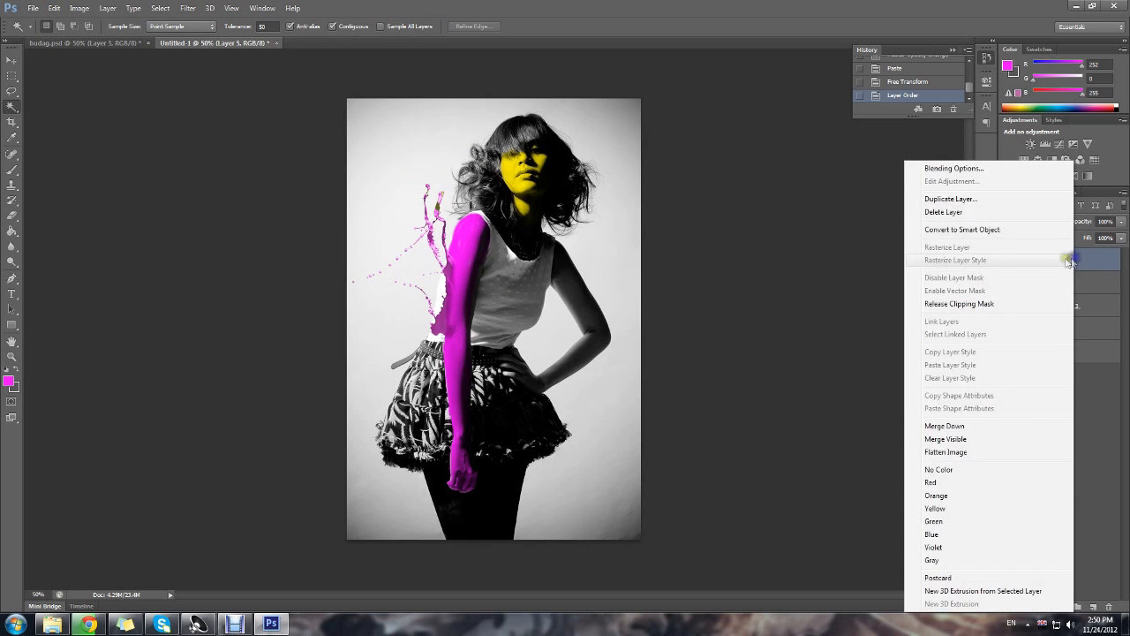
{"action": "right_click", "coordinate": [1086, 257]}
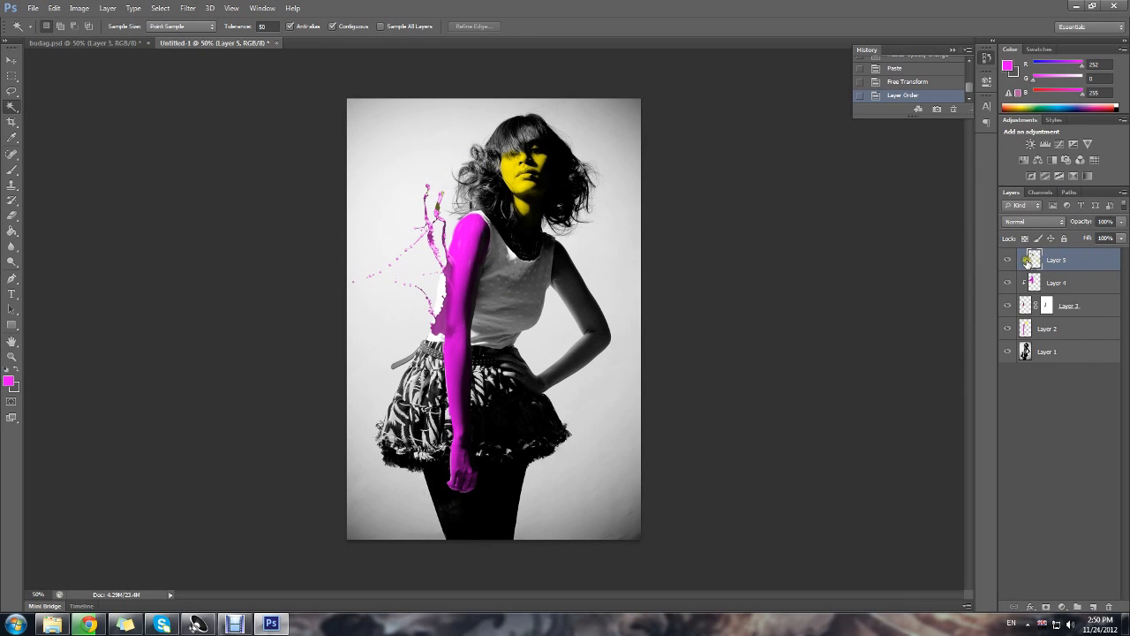
{"action": "left_click", "coordinate": [1023, 260], "text": "alt"}
{"action": "key", "text": "Delete"}
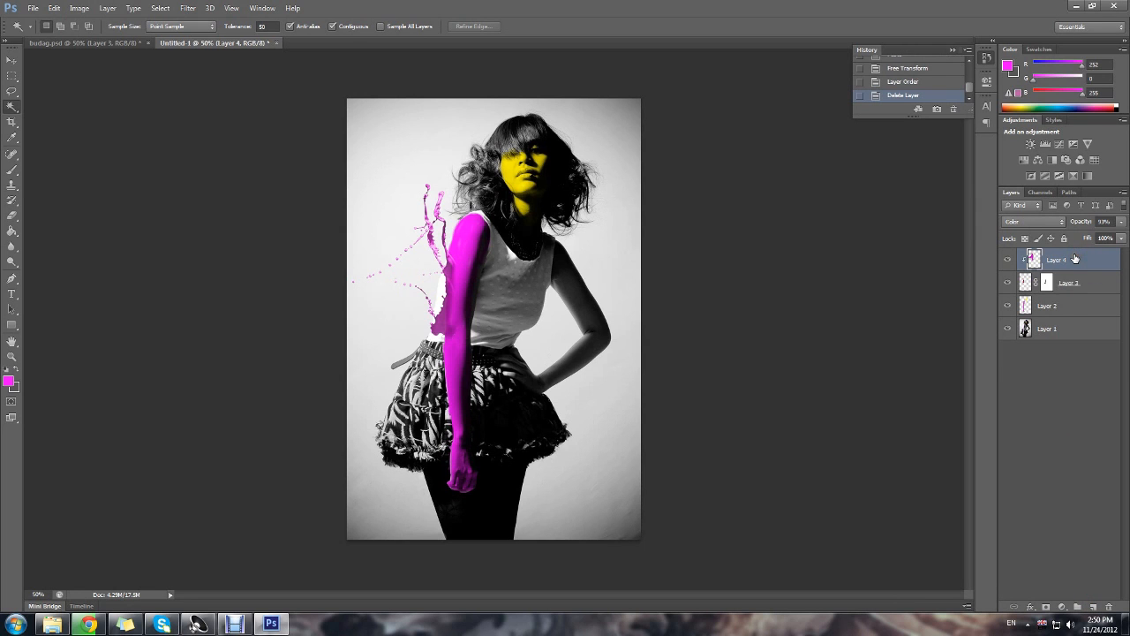
Reopen 9.jpg and select the black area around the yellow-green splash with the Magic Wand.
{"action": "left_click", "coordinate": [33, 12]}
{"action": "left_click", "coordinate": [53, 36]}
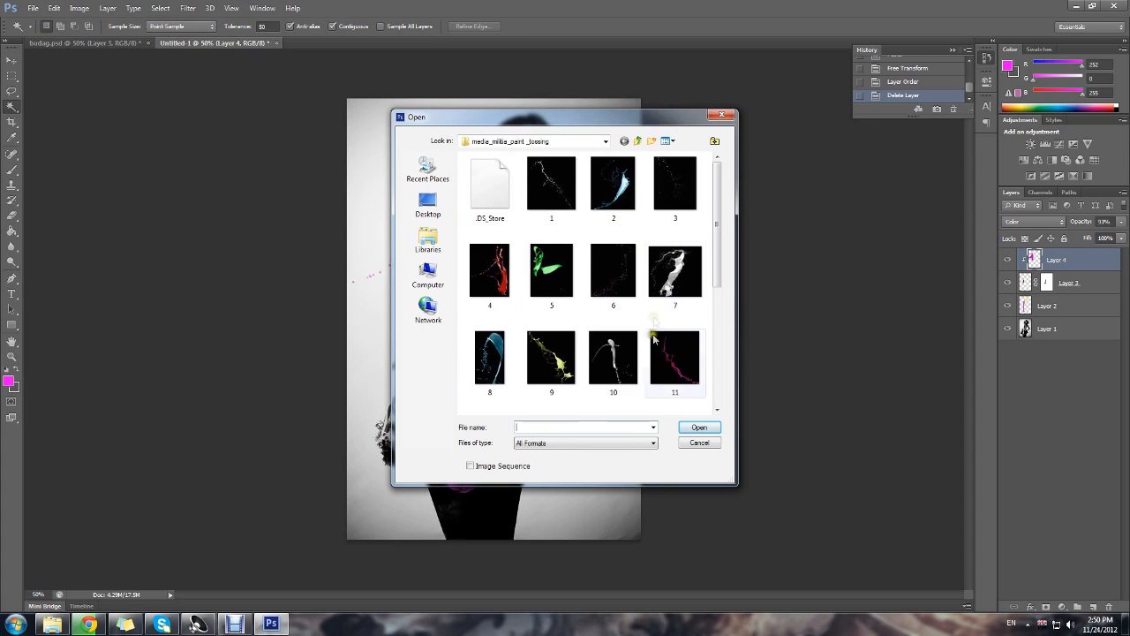
{"action": "double_click", "coordinate": [565, 362]}
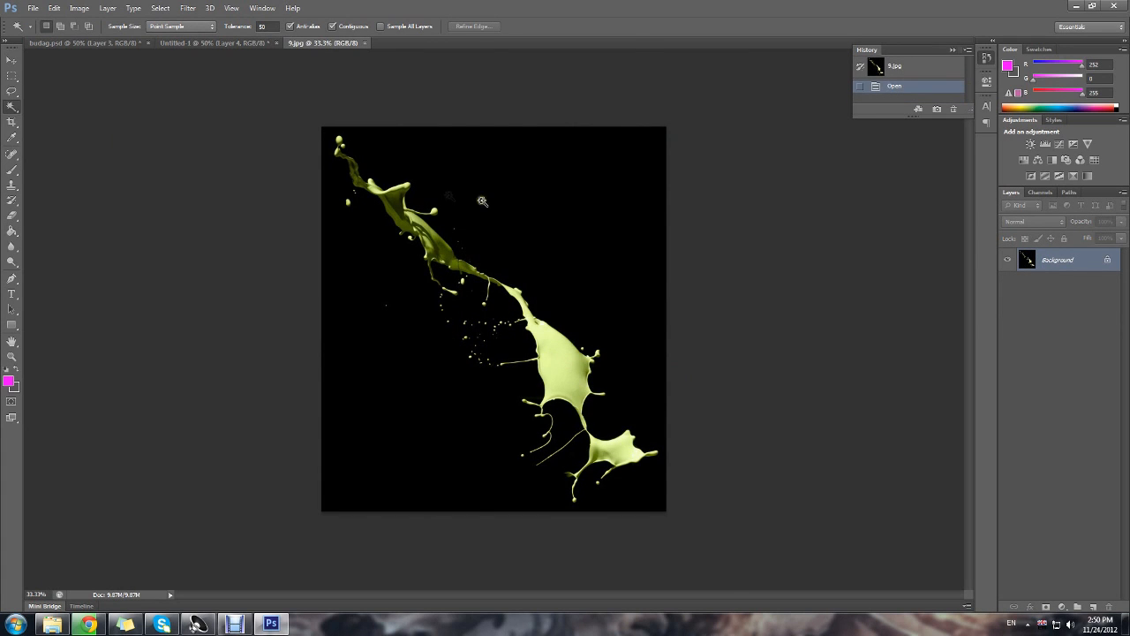
{"action": "left_click", "coordinate": [512, 200]}
Unlock the splash image's background layer to clear the selected black, and select the whole canvas.
{"action": "left_click_drag", "start_coordinate": [1083, 575], "coordinate": [1109, 607]}
{"action": "key", "text": "Delete"}
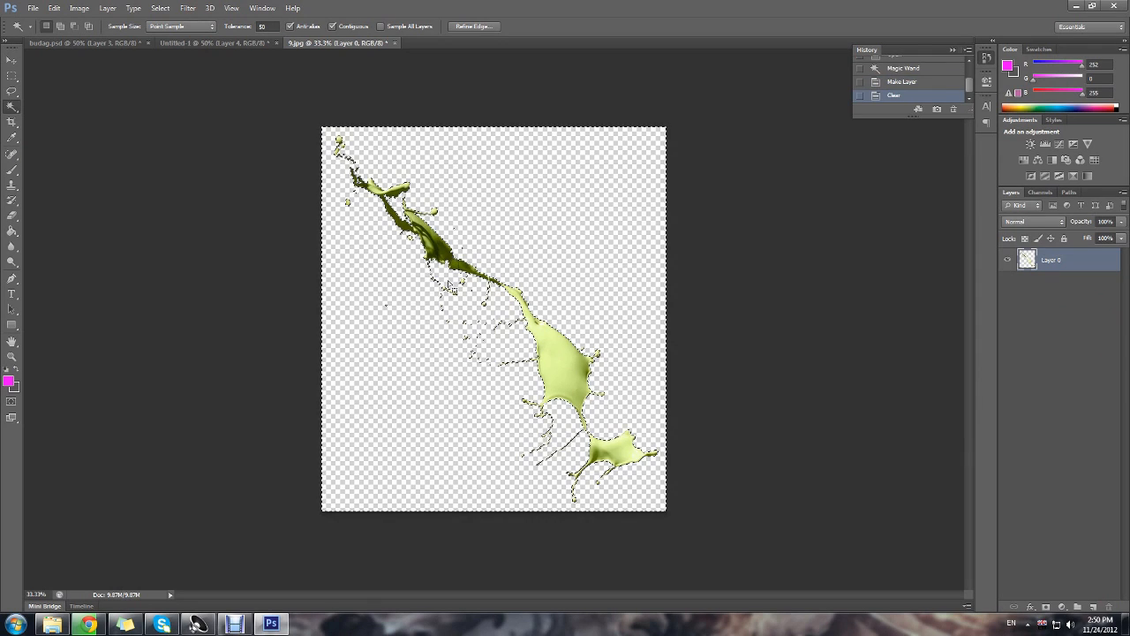
{"action": "key", "text": "ctrl+d"}
{"action": "key", "text": "ctrl+a"}
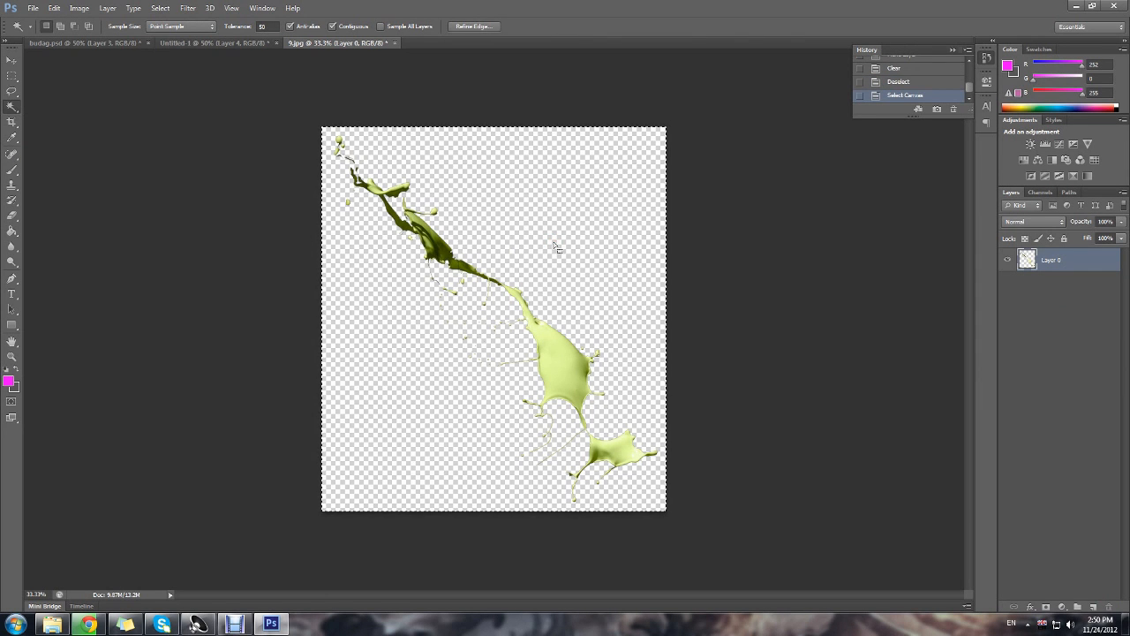
Copy the cut-out yellow-green splash onto a new layer above the clipped magenta layer in the portrait, discarding the changes to 9.jpg.
{"action": "key", "text": "ctrl+w"}
{"action": "left_click", "coordinate": [576, 233]}
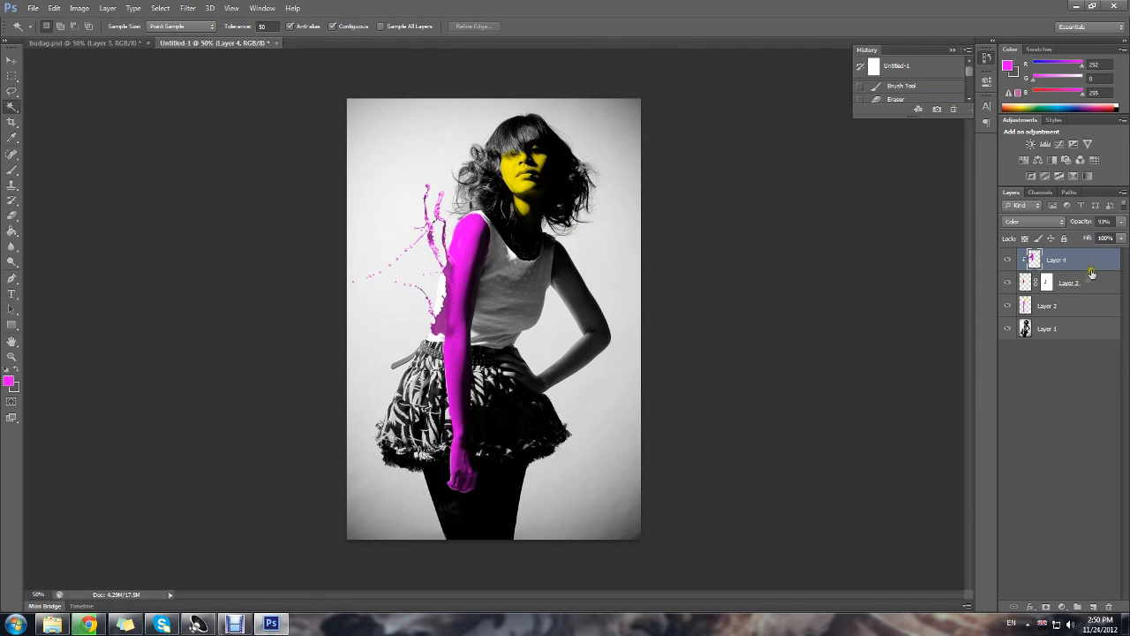
{"action": "left_click", "coordinate": [1094, 607]}
{"action": "key", "text": "ctrl+v"}
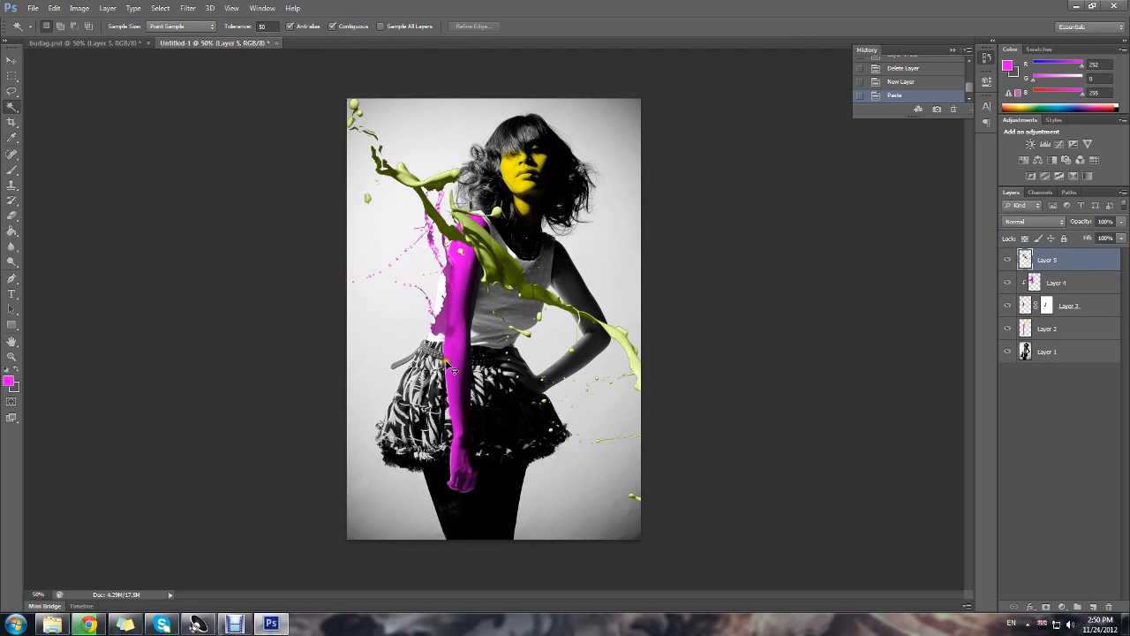
Scale the pasted splash to about 15.9%, rotate it about 172°, and place it across the woman's cheek and jaw.
{"action": "key", "text": "ctrl+t"}
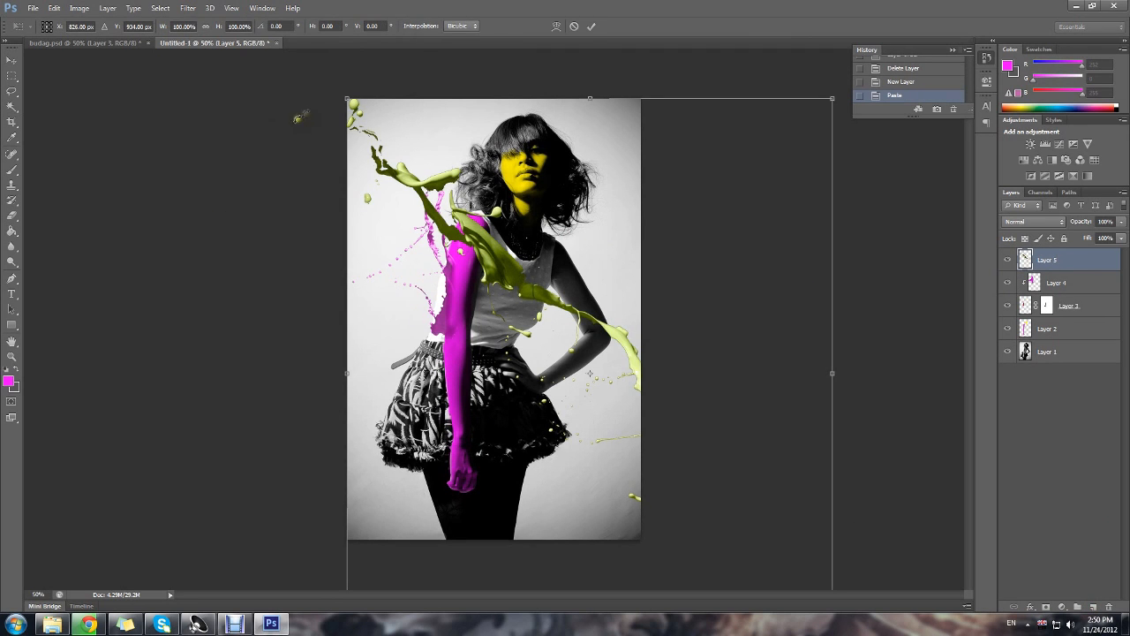
{"action": "left_click_drag", "start_coordinate": [343, 92], "coordinate": [626, 413]}
{"action": "left_click_drag", "start_coordinate": [733, 481], "coordinate": [527, 194]}
{"action": "left_click_drag", "start_coordinate": [423, 129], "coordinate": [552, 177]}
{"action": "left_click_drag", "start_coordinate": [466, 152], "coordinate": [624, 253]}
{"action": "left_click_drag", "start_coordinate": [493, 234], "coordinate": [504, 237]}
{"action": "left_click_drag", "start_coordinate": [483, 147], "coordinate": [502, 181]}
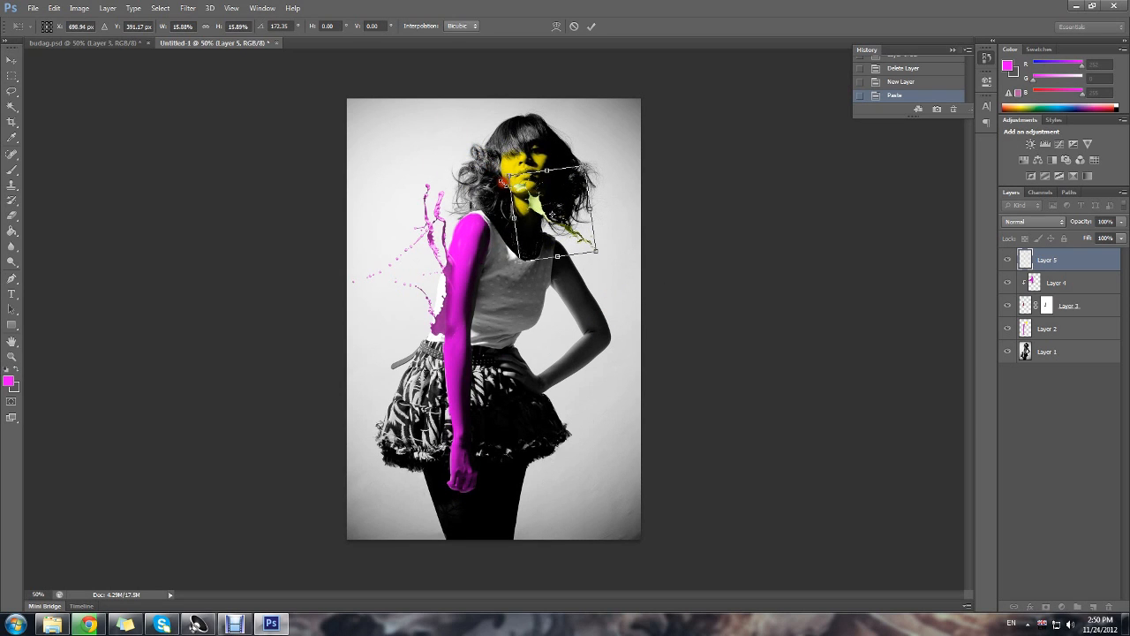
{"action": "left_click_drag", "start_coordinate": [552, 214], "coordinate": [505, 186]}
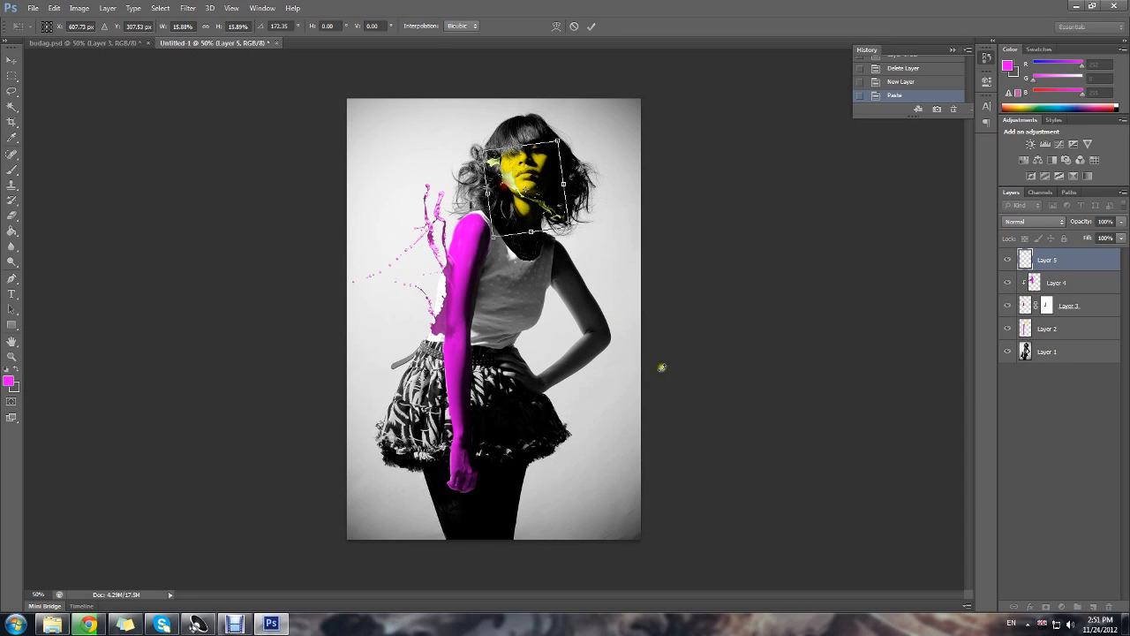
{"action": "key", "text": "Return"}
{"action": "key", "text": "w"}
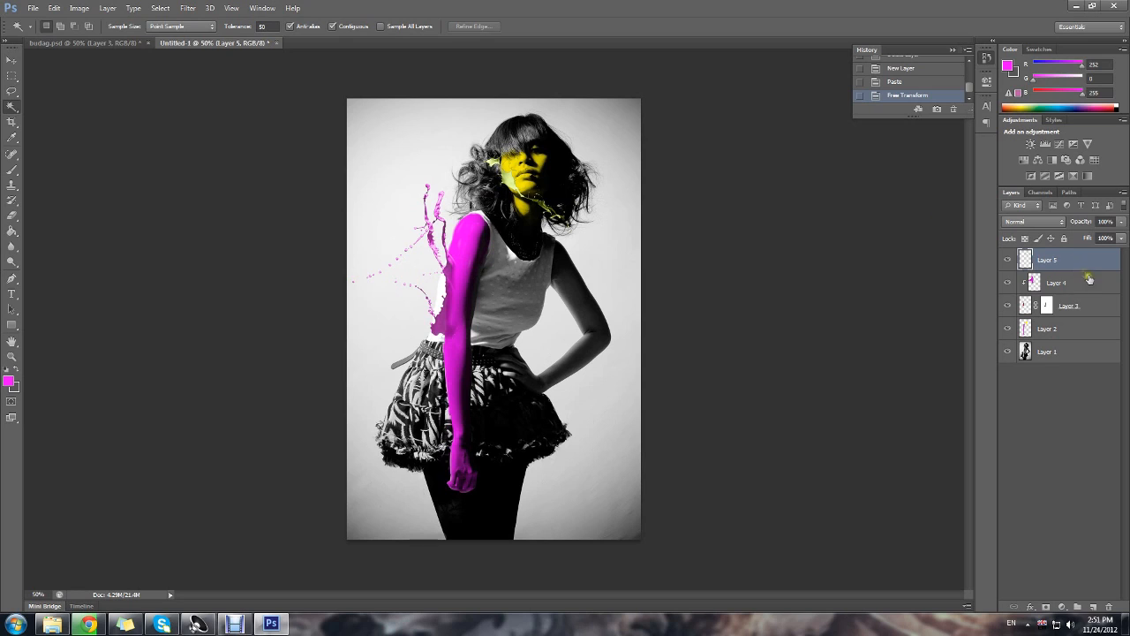
Add a layer mask to the splash layer and brush in black to blend the splash's edge into the cheek.
{"action": "left_click", "coordinate": [1044, 607]}
{"action": "left_click", "coordinate": [12, 358]}
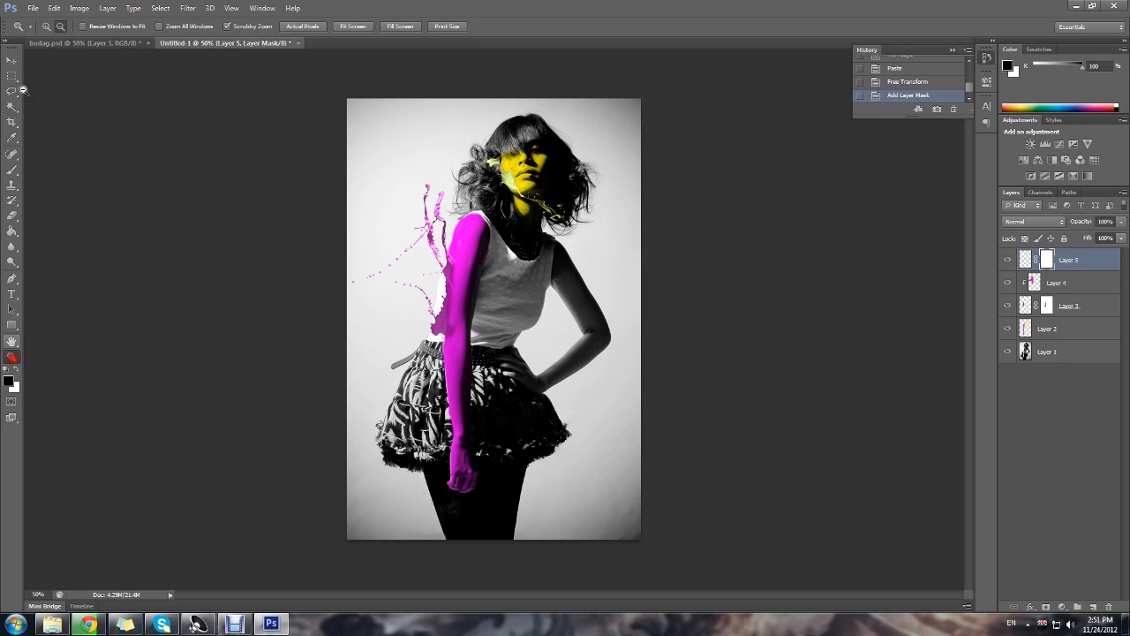
{"action": "left_click", "coordinate": [608, 156]}
{"action": "left_click", "coordinate": [575, 112]}
{"action": "left_click", "coordinate": [559, 121]}
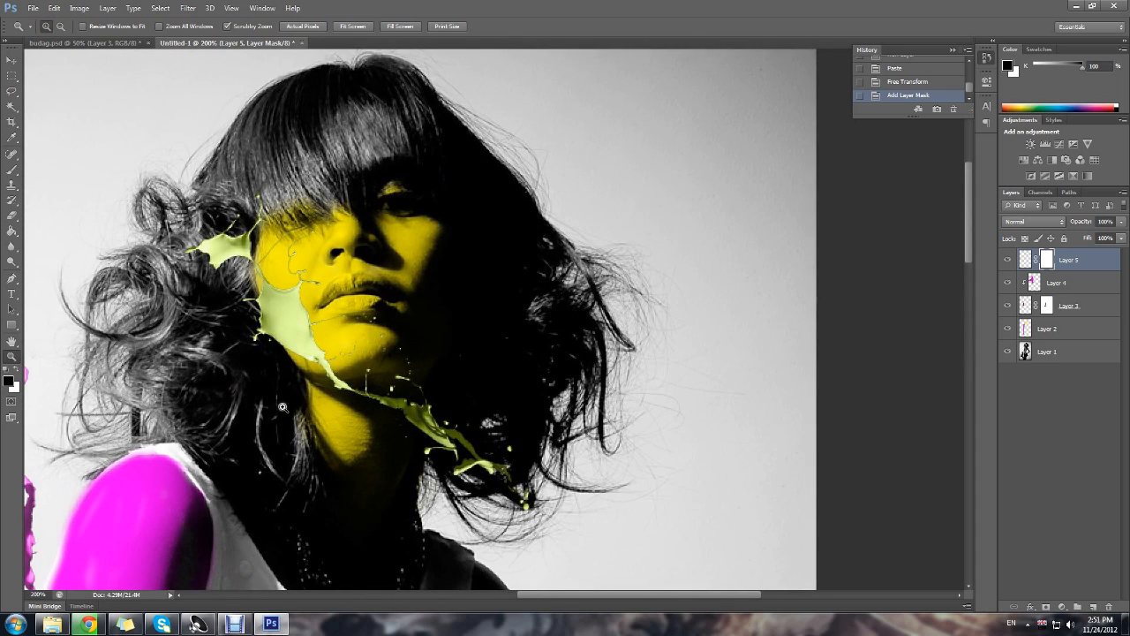
{"action": "scroll", "coordinate": [277, 416], "scroll_direction": "down", "scroll_amount": 2}
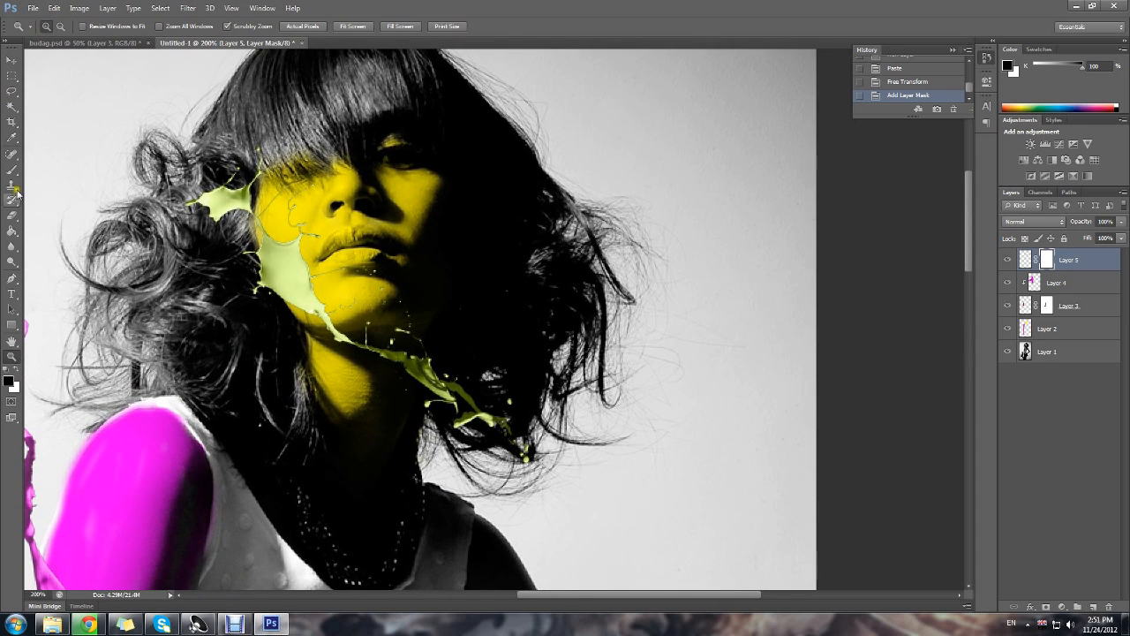
{"action": "left_click", "coordinate": [14, 171]}
{"action": "mouse_move", "coordinate": [303, 200]}
{"action": "left_mouse_down"}
{"action": "mouse_move", "coordinate": [325, 250]}
{"action": "mouse_move", "coordinate": [312, 221]}
{"action": "mouse_move", "coordinate": [353, 256]}
{"action": "mouse_move", "coordinate": [389, 265]}
{"action": "mouse_move", "coordinate": [411, 295]}
{"action": "mouse_move", "coordinate": [513, 300]}
{"action": "left_mouse_up"}
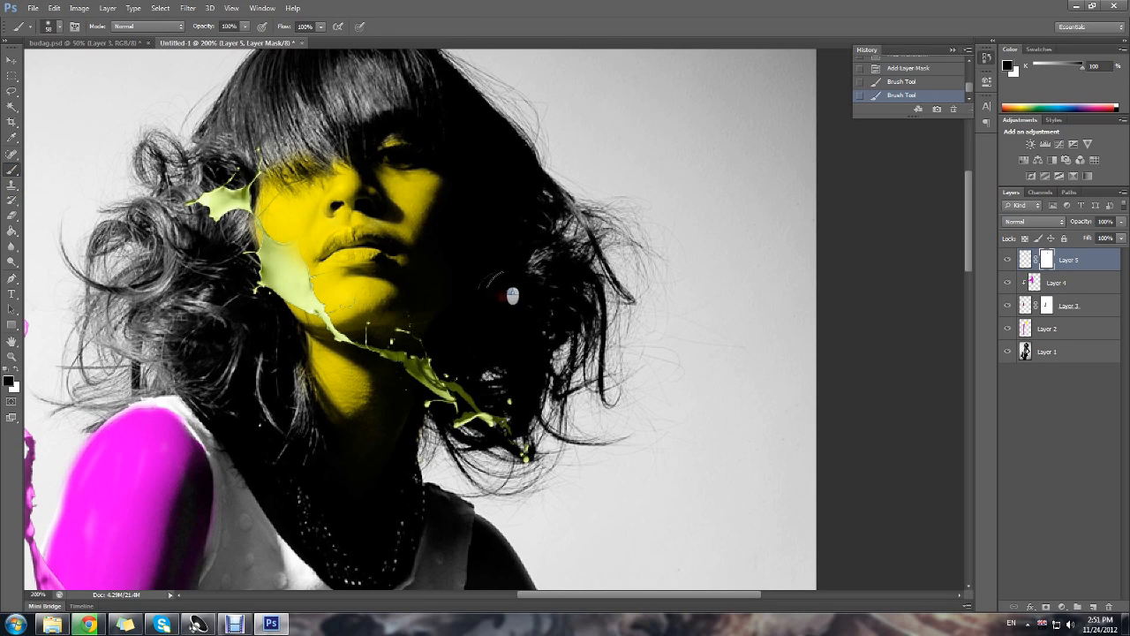
{"action": "mouse_move", "coordinate": [289, 223]}
{"action": "left_mouse_down"}
{"action": "mouse_move", "coordinate": [325, 272]}
{"action": "mouse_move", "coordinate": [296, 239]}
{"action": "mouse_move", "coordinate": [292, 208]}
{"action": "mouse_move", "coordinate": [308, 229]}
{"action": "mouse_move", "coordinate": [304, 212]}
{"action": "mouse_move", "coordinate": [266, 138]}
{"action": "left_mouse_up"}
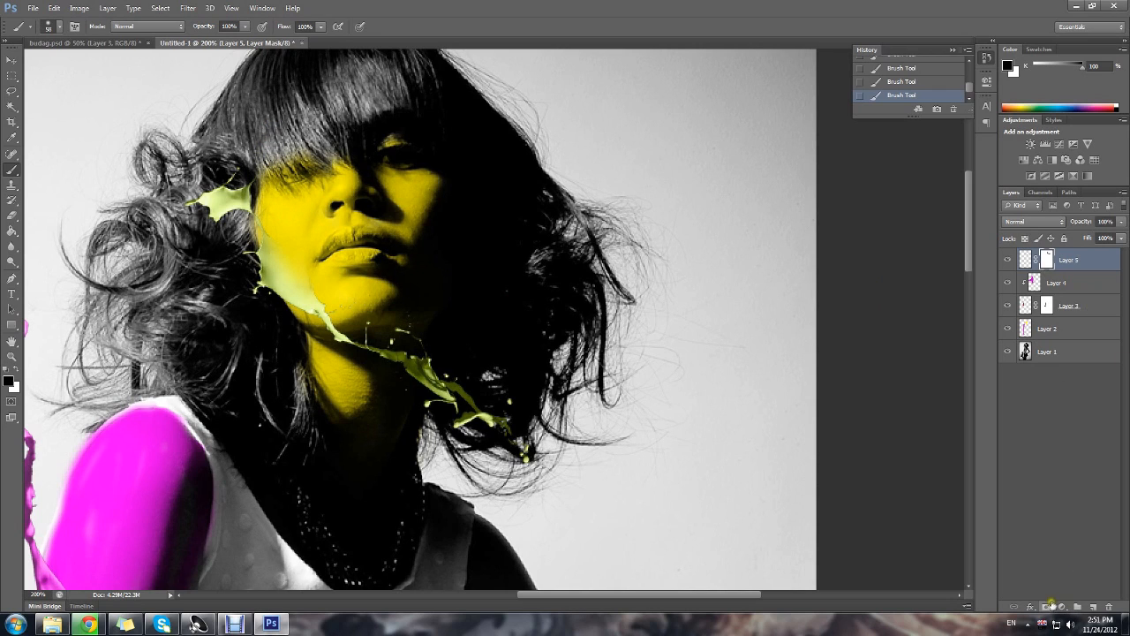
{"action": "left_click", "coordinate": [1046, 609]}
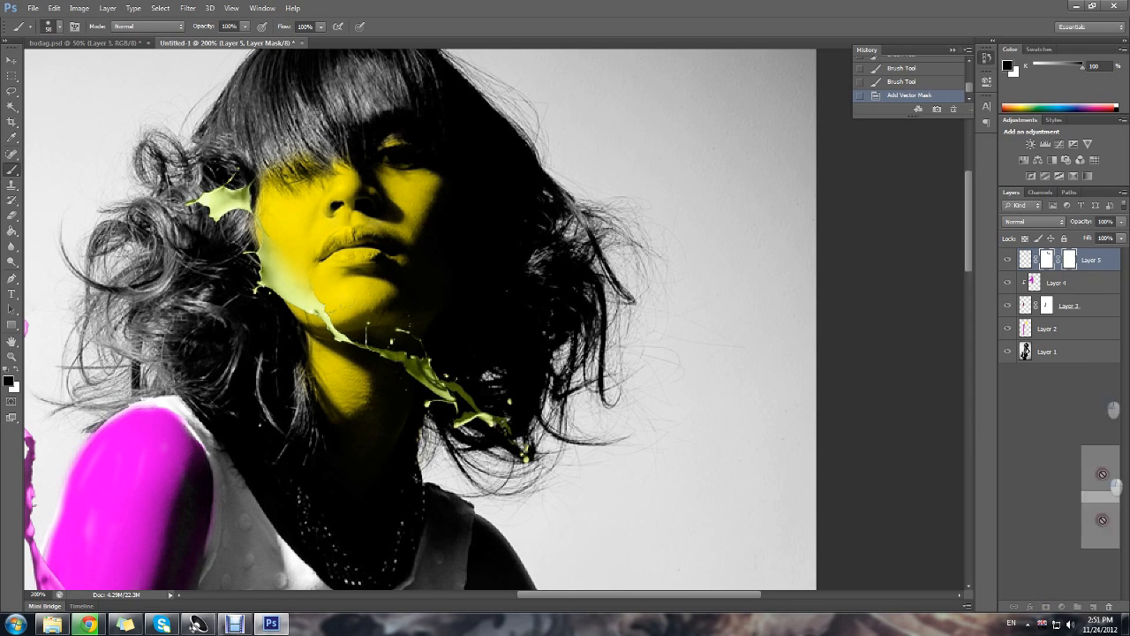
{"action": "left_click", "coordinate": [1088, 405]}
{"action": "key", "text": "ctrl+z"}
{"action": "left_click", "coordinate": [1069, 268]}
{"action": "left_click", "coordinate": [1093, 607]}
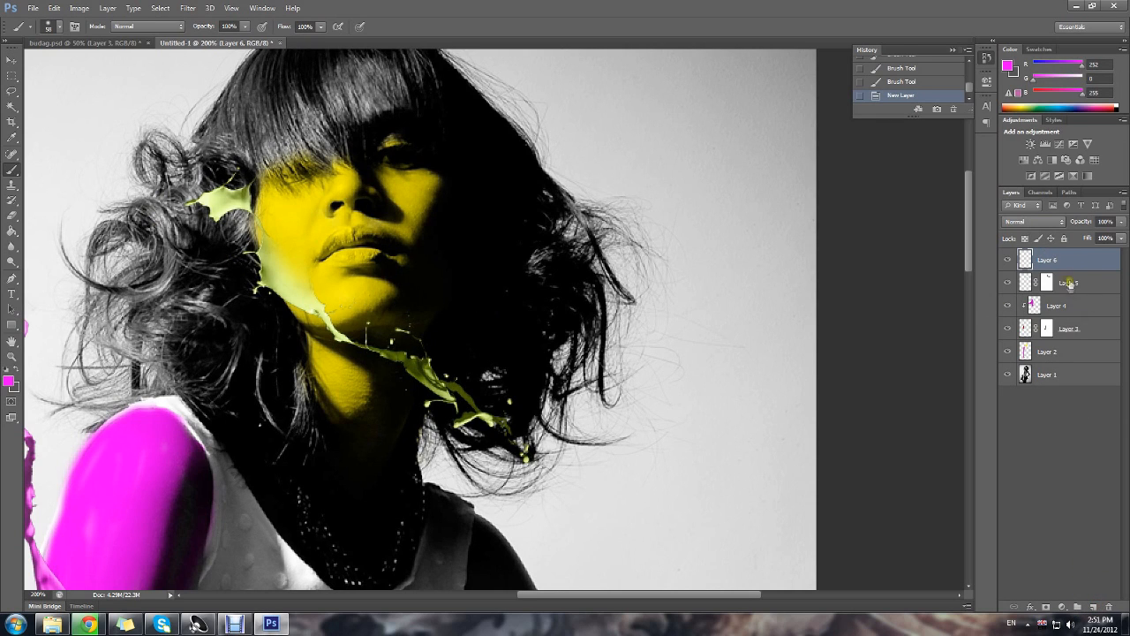
{"action": "key", "text": "Delete"}
Create a new layer in Color mode, clipped to the masked cheek splash layer.
{"action": "key", "text": "ctrl+shift+n"}
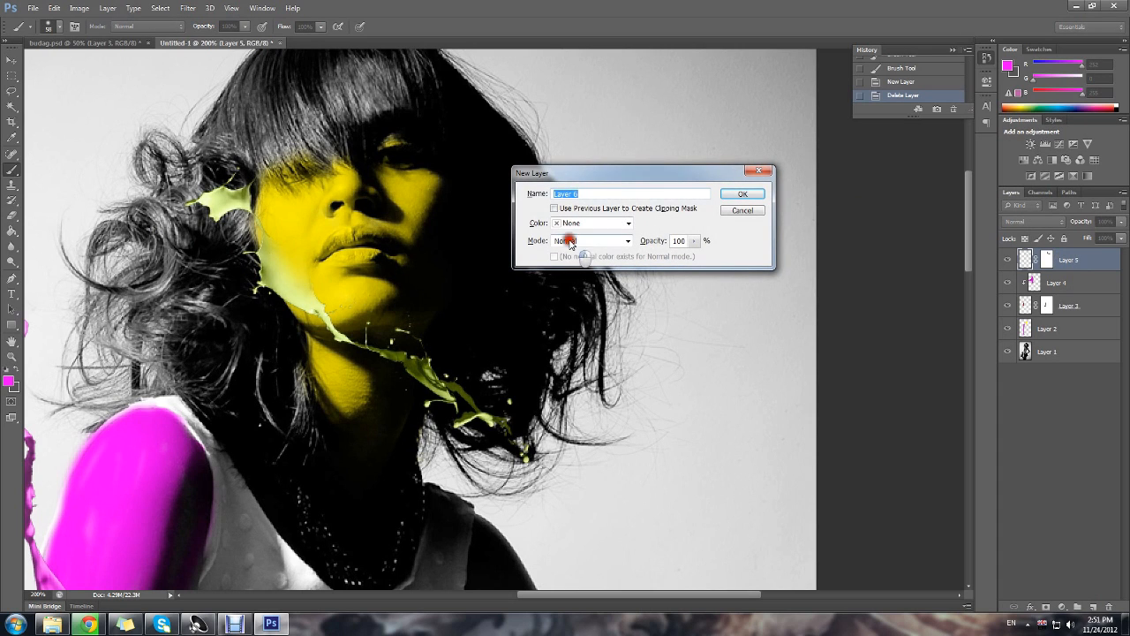
{"action": "left_click", "coordinate": [569, 242]}
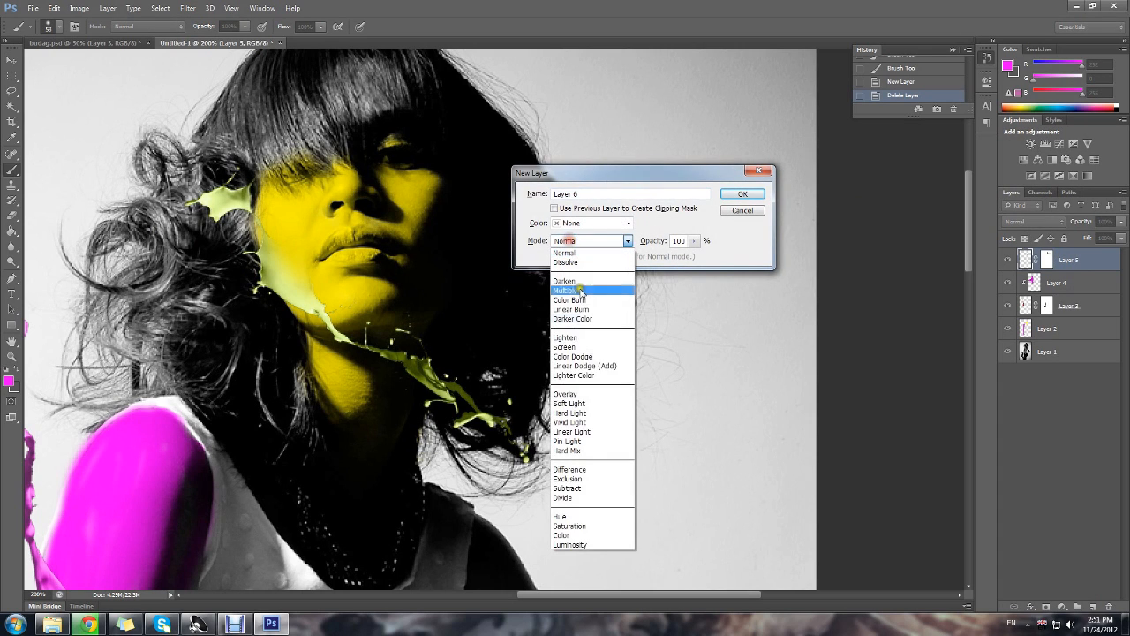
{"action": "left_click", "coordinate": [567, 534]}
{"action": "left_click", "coordinate": [554, 207]}
{"action": "left_click", "coordinate": [746, 193]}
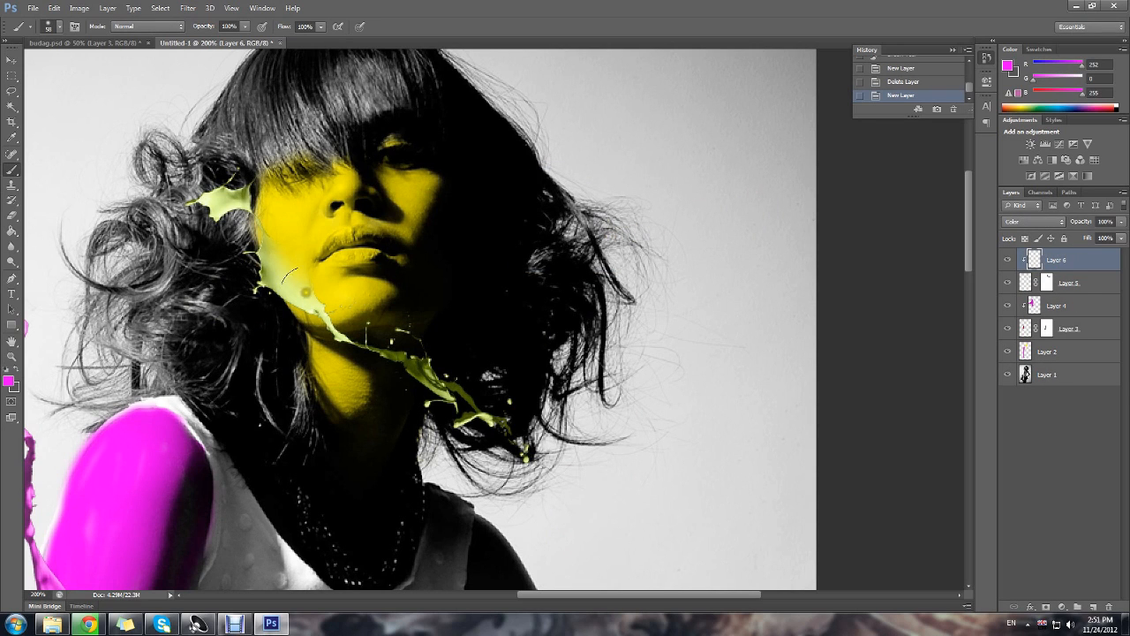
Sample the yellow of the painted face as the foreground colour and paint over the whole cheek splash with it.
{"action": "left_click", "coordinate": [9, 381]}
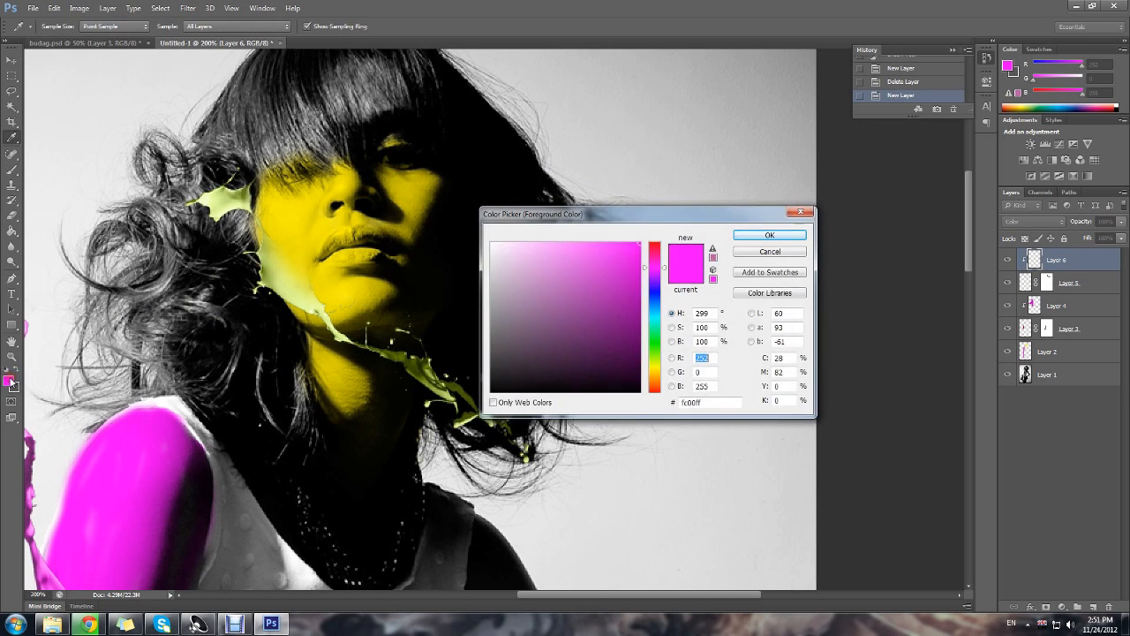
{"action": "left_click_drag", "start_coordinate": [541, 219], "coordinate": [604, 245]}
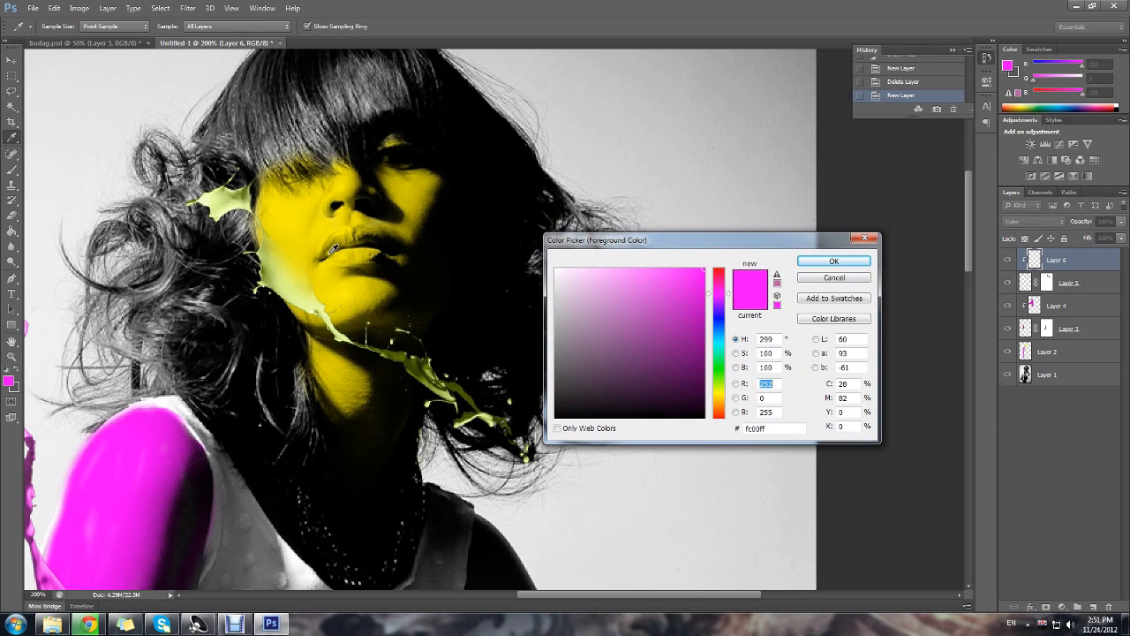
{"action": "left_click", "coordinate": [304, 232]}
{"action": "left_click", "coordinate": [834, 262]}
{"action": "mouse_move", "coordinate": [216, 176]}
{"action": "left_mouse_down"}
{"action": "mouse_move", "coordinate": [305, 289]}
{"action": "mouse_move", "coordinate": [284, 327]}
{"action": "mouse_move", "coordinate": [316, 317]}
{"action": "mouse_move", "coordinate": [490, 430]}
{"action": "left_mouse_up"}
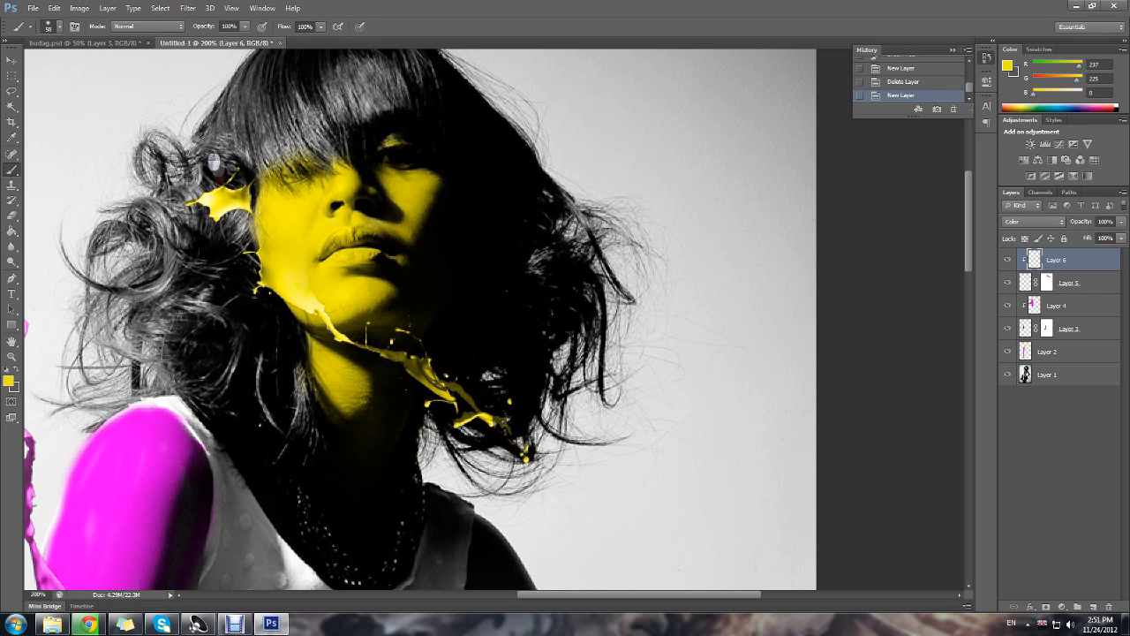
{"action": "mouse_move", "coordinate": [266, 161]}
{"action": "left_mouse_down"}
{"action": "mouse_move", "coordinate": [326, 130]}
{"action": "mouse_move", "coordinate": [467, 157]}
{"action": "left_mouse_up"}
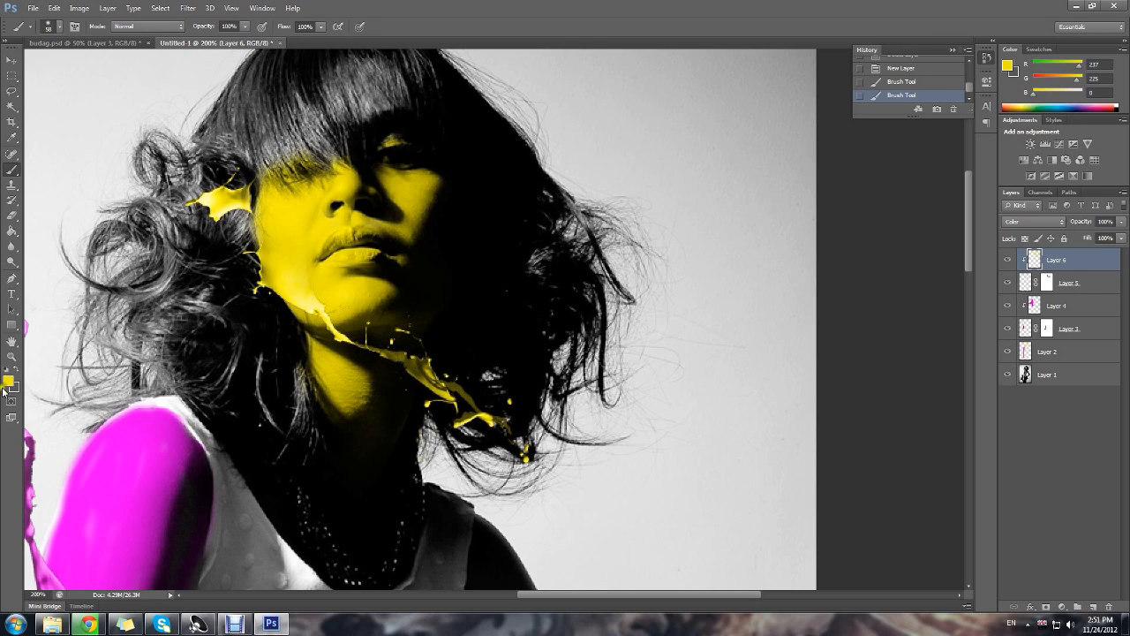
Compare the whole portrait with the finished design in bodag.psd.
{"action": "left_click", "coordinate": [13, 356]}
{"action": "left_click", "coordinate": [60, 25]}
{"action": "left_click", "coordinate": [245, 385]}
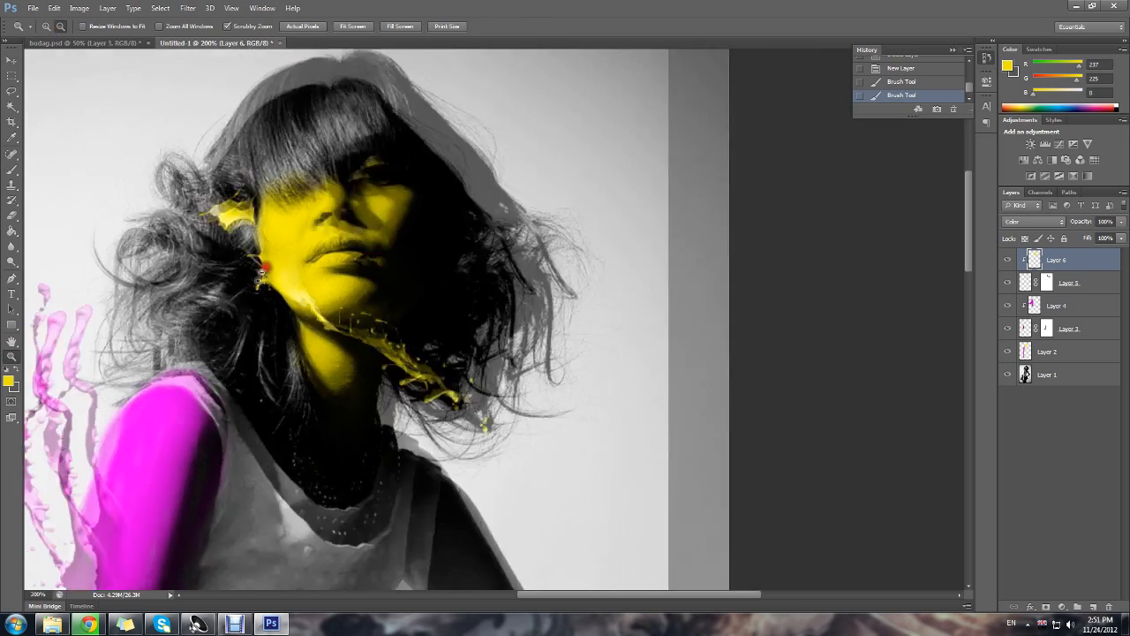
{"action": "left_click", "coordinate": [246, 385]}
{"action": "left_click", "coordinate": [246, 385]}
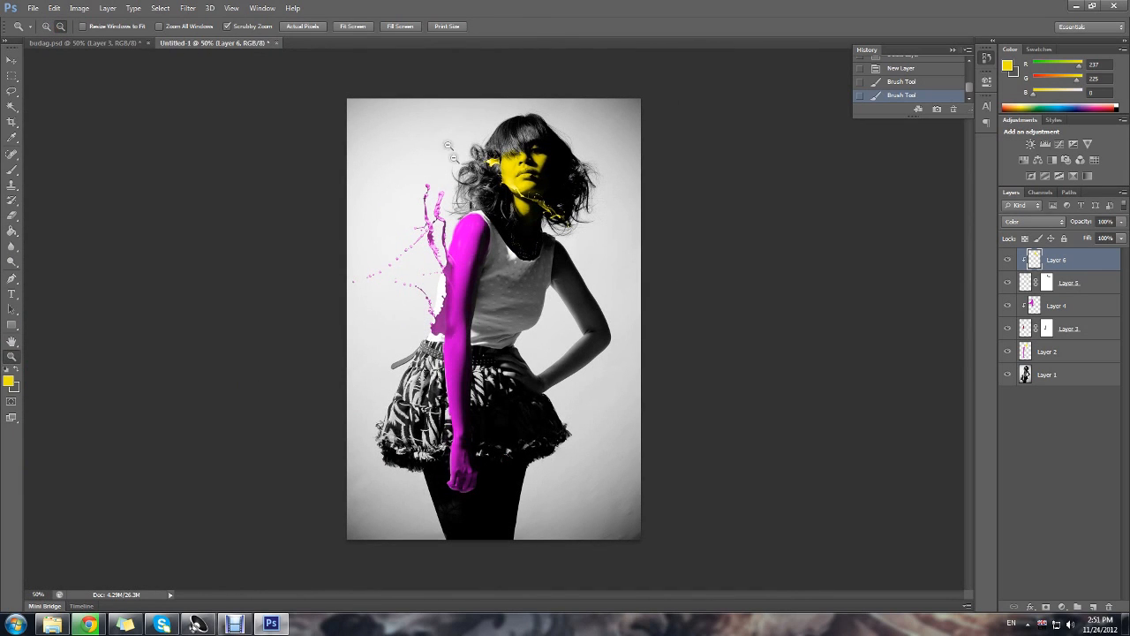
{"action": "left_click", "coordinate": [98, 43]}
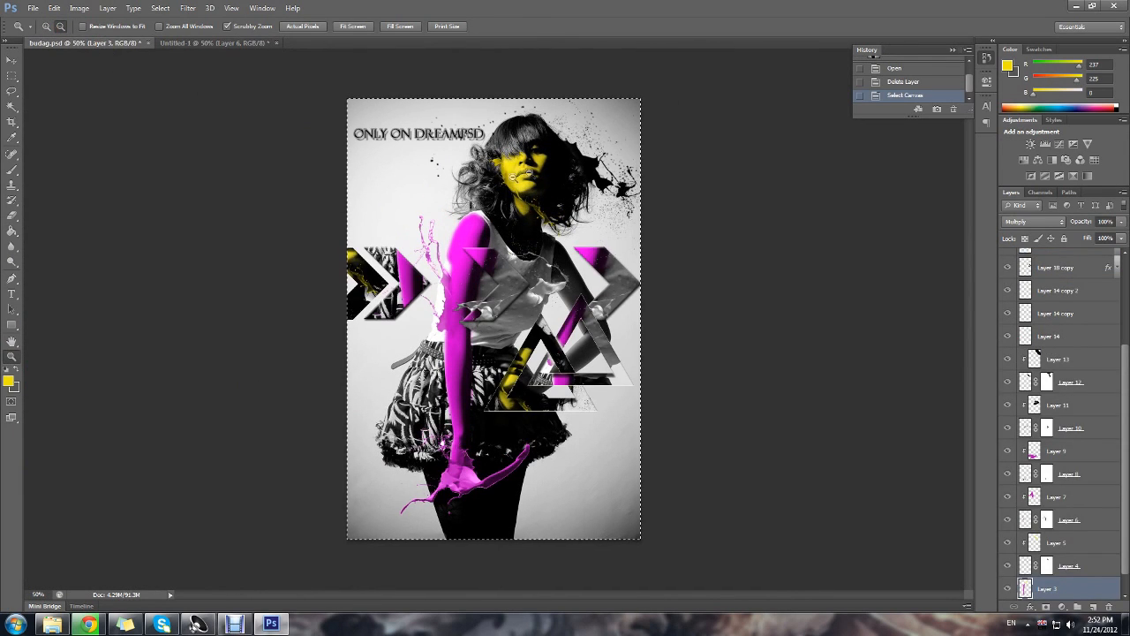
{"action": "left_click", "coordinate": [215, 43]}
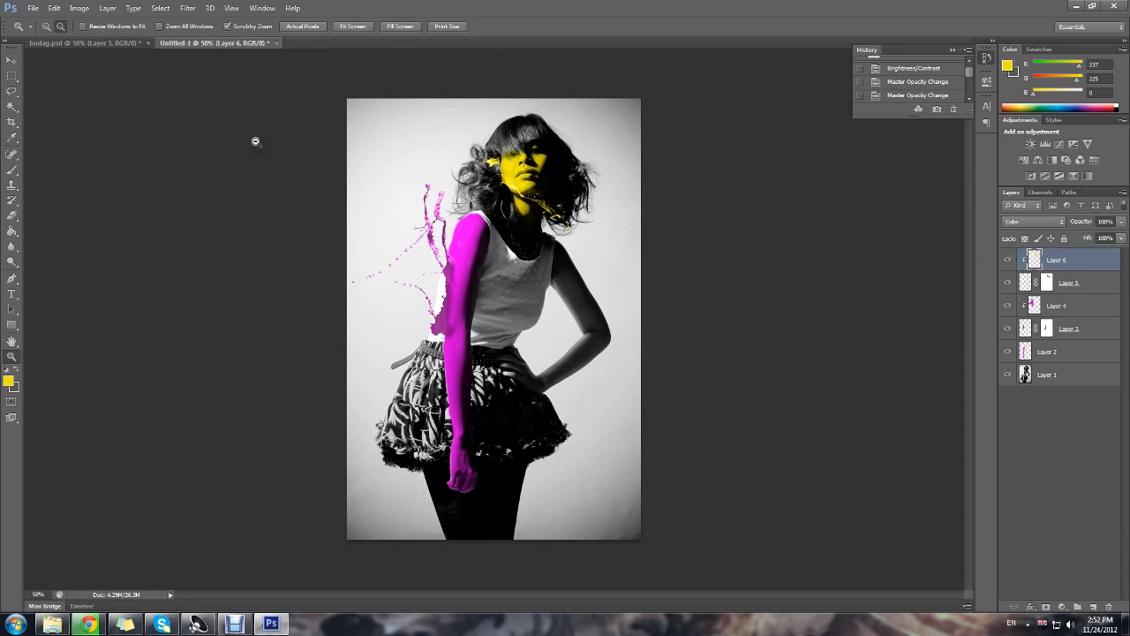
Apply Levels to the clipped yellow colour layer with the black input level at 37.
{"action": "key", "text": "ctrl+l"}
{"action": "left_click_drag", "start_coordinate": [736, 386], "coordinate": [758, 385]}
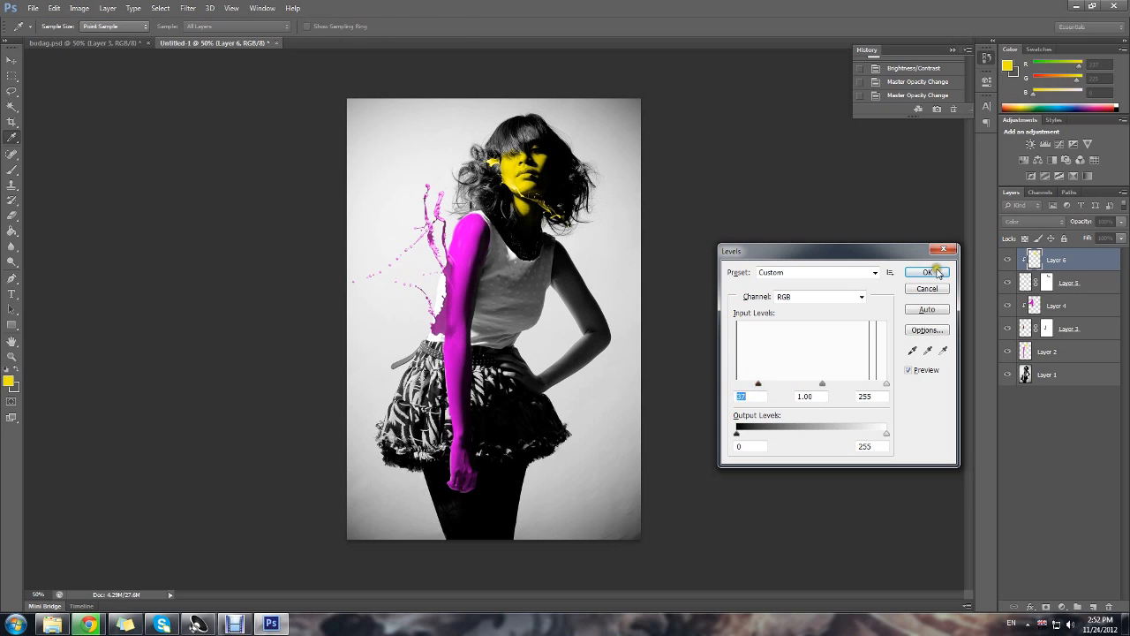
{"action": "left_click", "coordinate": [937, 273]}
Darken the masked cheek splash layer with a Brightness/Contrast adjustment.
{"action": "left_click", "coordinate": [1088, 281]}
{"action": "left_click", "coordinate": [108, 8]}
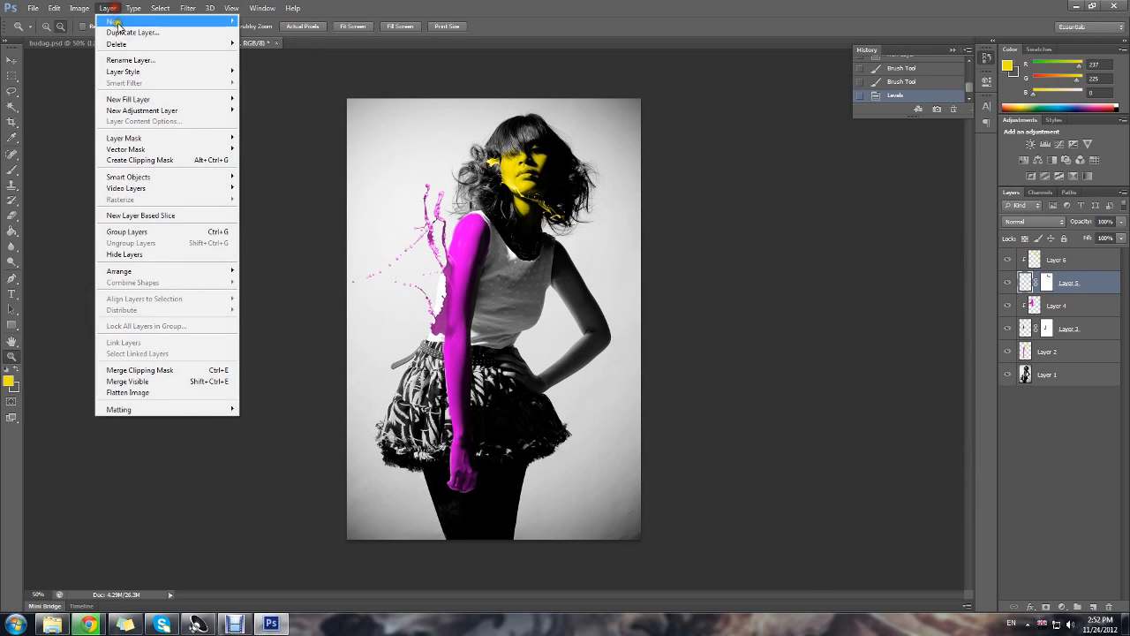
{"action": "mouse_move", "coordinate": [80, 8]}
{"action": "mouse_move", "coordinate": [132, 38]}
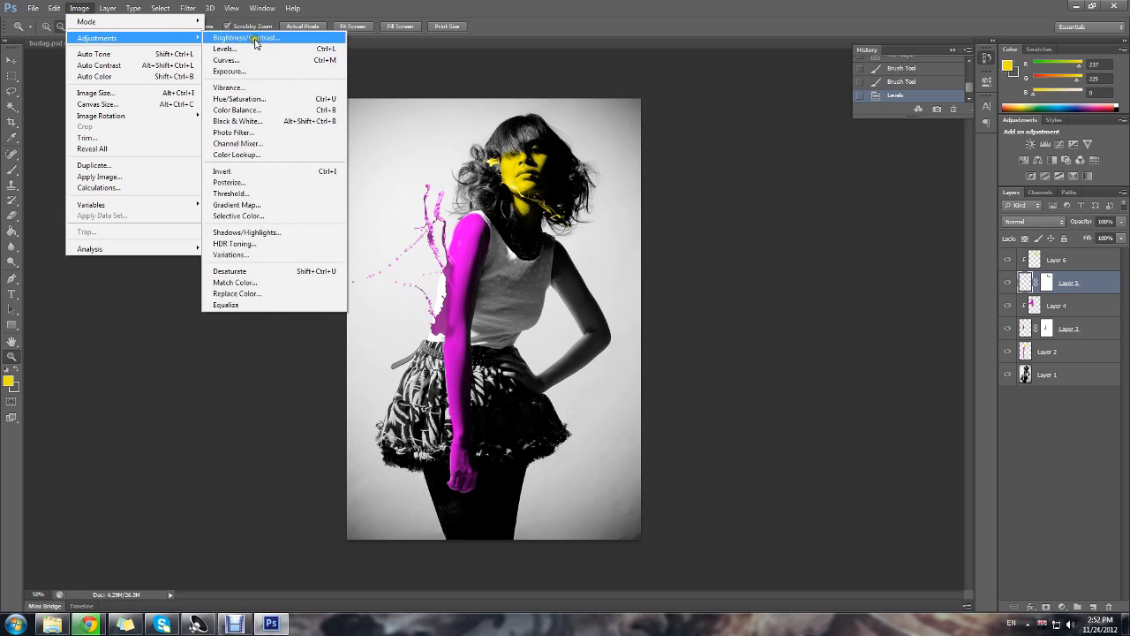
{"action": "left_click", "coordinate": [255, 39]}
{"action": "left_click_drag", "start_coordinate": [591, 231], "coordinate": [558, 229]}
{"action": "left_click", "coordinate": [677, 219]}
{"action": "key", "text": "z"}
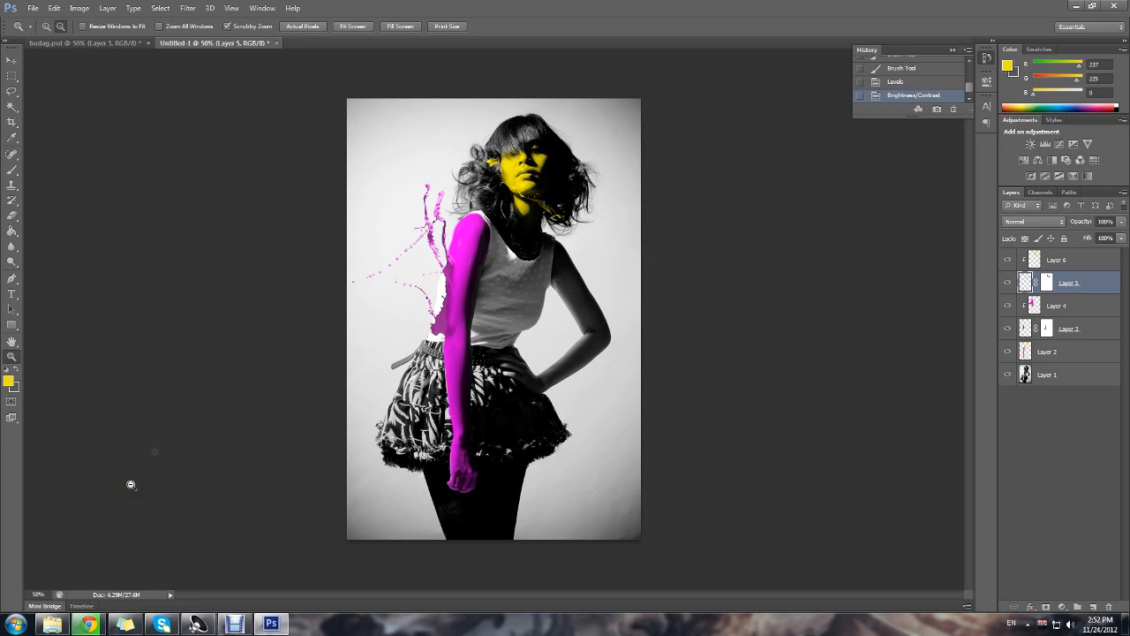
Open the yellow paint splash image 18.jpg from the paint tossing folder.
{"action": "left_click", "coordinate": [33, 7]}
{"action": "left_click", "coordinate": [53, 31]}
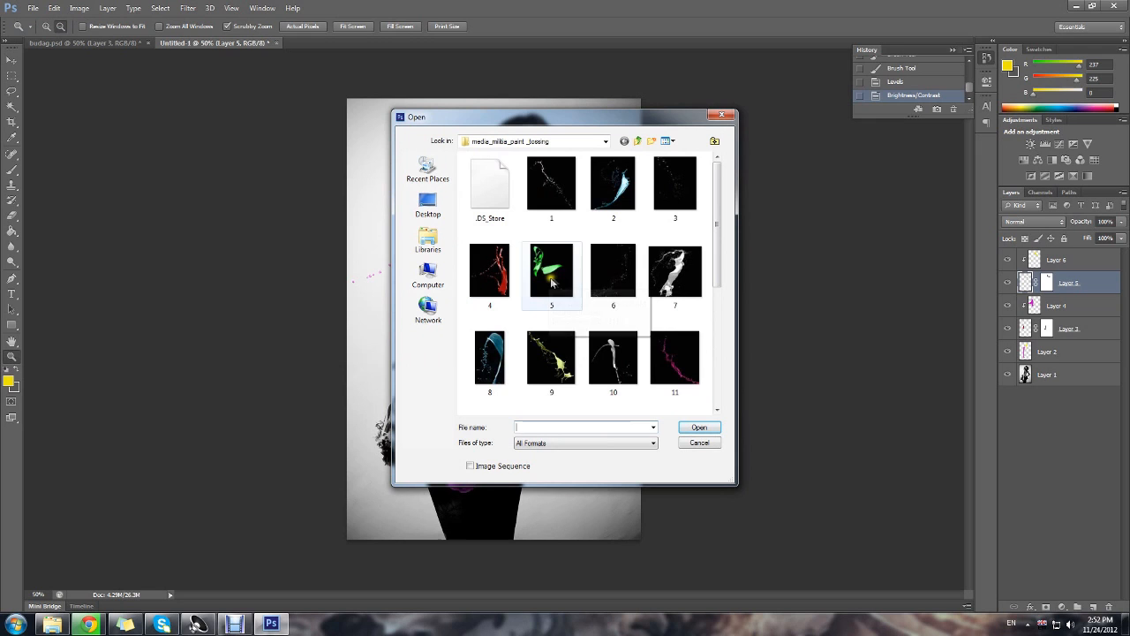
{"action": "left_click", "coordinate": [562, 353]}
{"action": "scroll", "coordinate": [565, 358], "scroll_direction": "down", "scroll_amount": 2}
{"action": "scroll", "coordinate": [568, 365], "scroll_direction": "down", "scroll_amount": 1}
{"action": "double_click", "coordinate": [611, 300]}
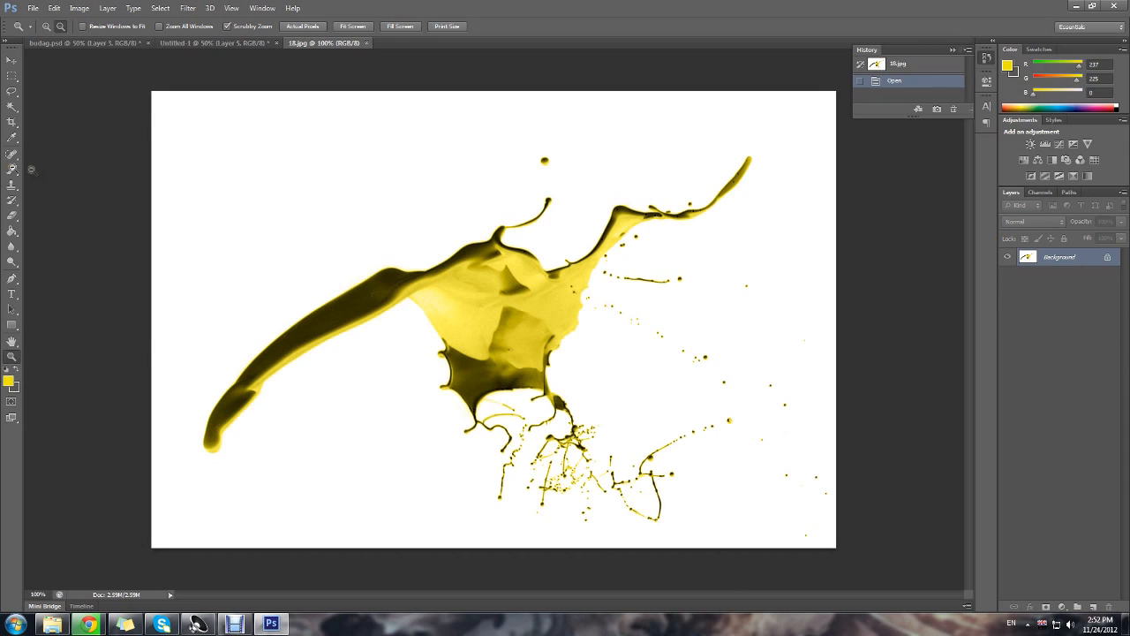
Unlock the background layer of 18.jpg and clear the white area around the yellow splash using the Magic Wand.
{"action": "left_click", "coordinate": [13, 107]}
{"action": "left_click_drag", "start_coordinate": [1107, 256], "coordinate": [1109, 608]}
{"action": "left_click", "coordinate": [365, 214]}
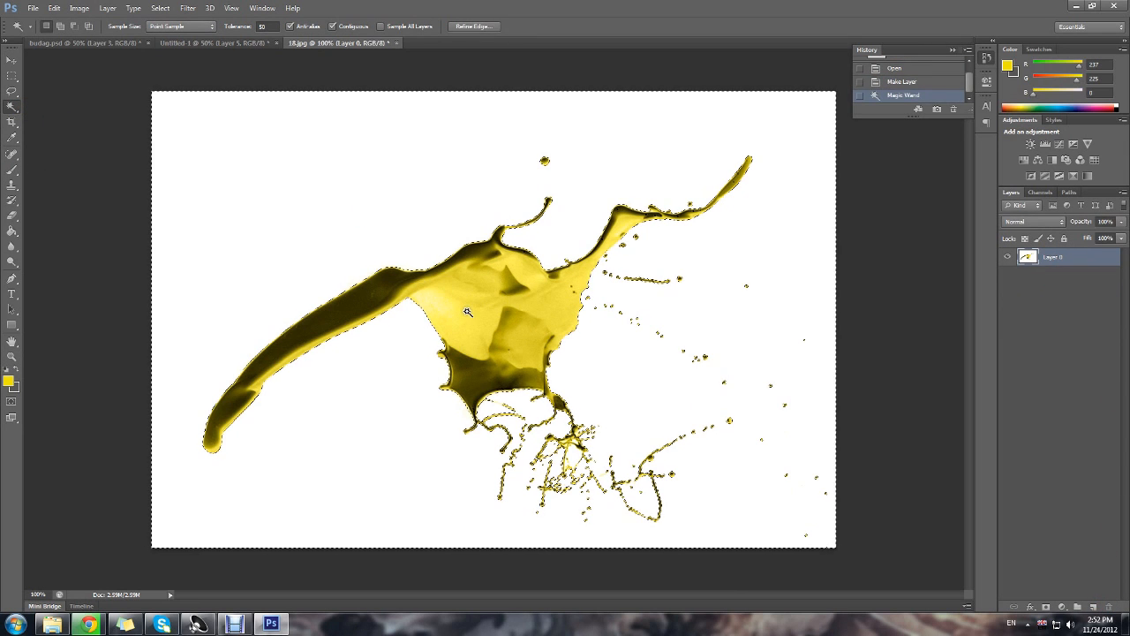
{"action": "key", "text": "Delete"}
{"action": "key", "text": "ctrl+d"}
{"action": "left_click", "coordinate": [572, 447]}
{"action": "key", "text": "Delete"}
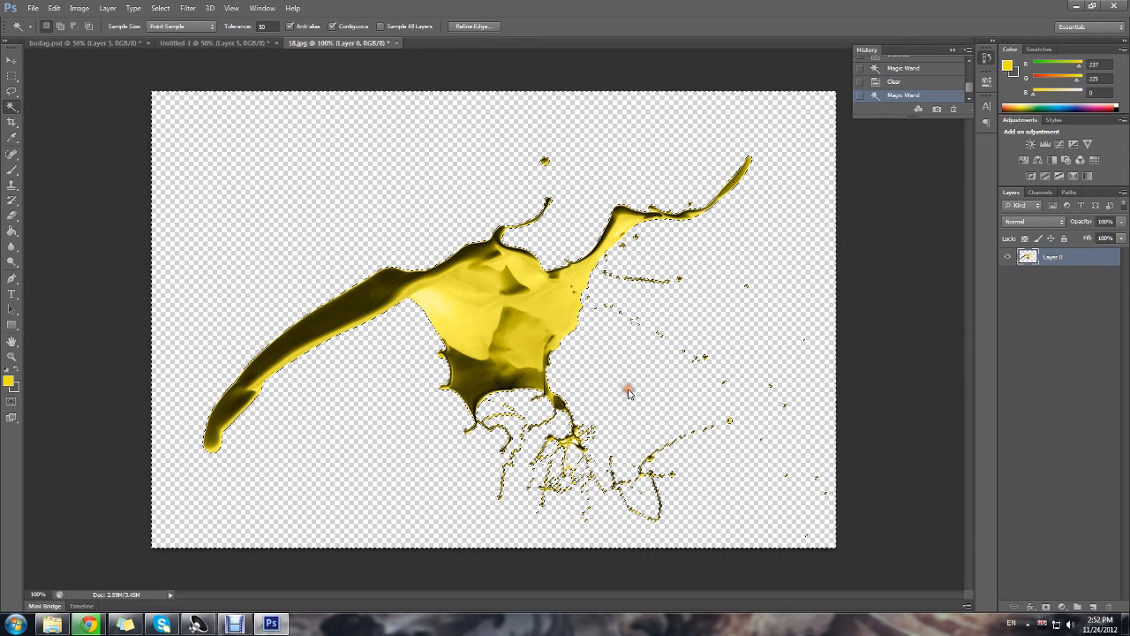
{"action": "key", "text": "ctrl+d"}
Copy the whole cut-out yellow splash into the portrait, discarding the changes to 18.jpg.
{"action": "key", "text": "ctrl+a"}
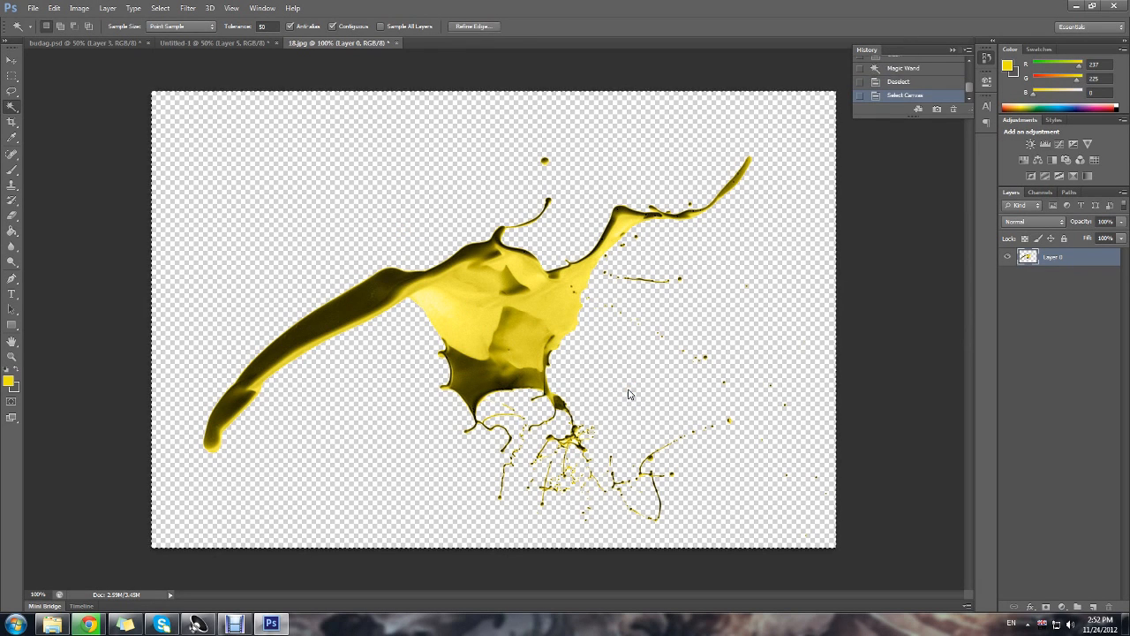
{"action": "key", "text": "ctrl+w"}
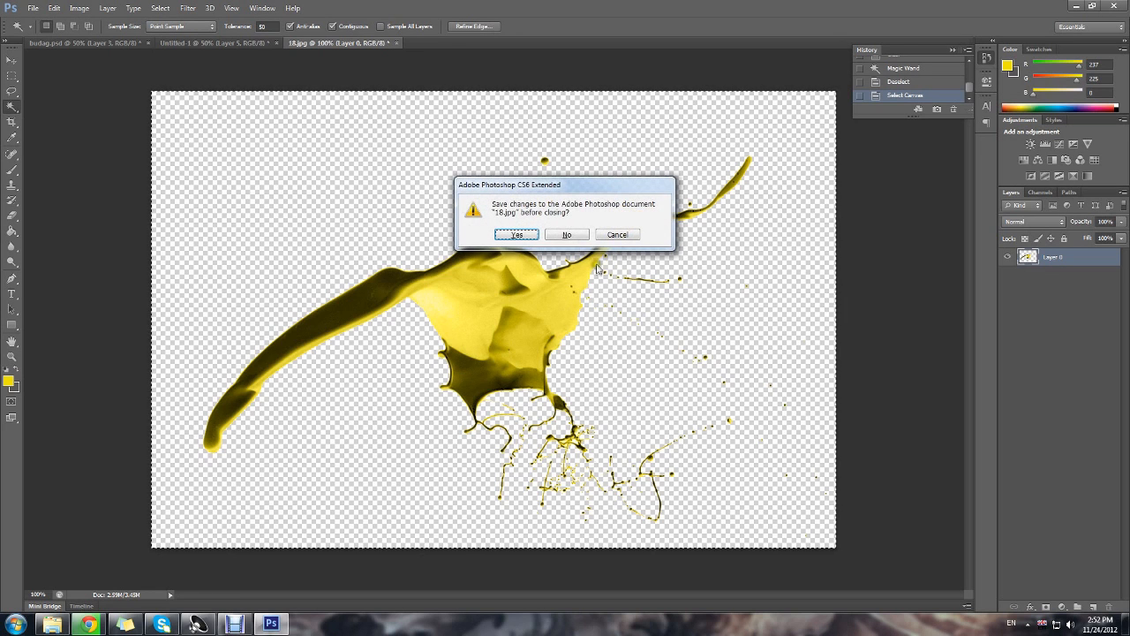
{"action": "left_click", "coordinate": [574, 233]}
{"action": "key", "text": "ctrl+v"}
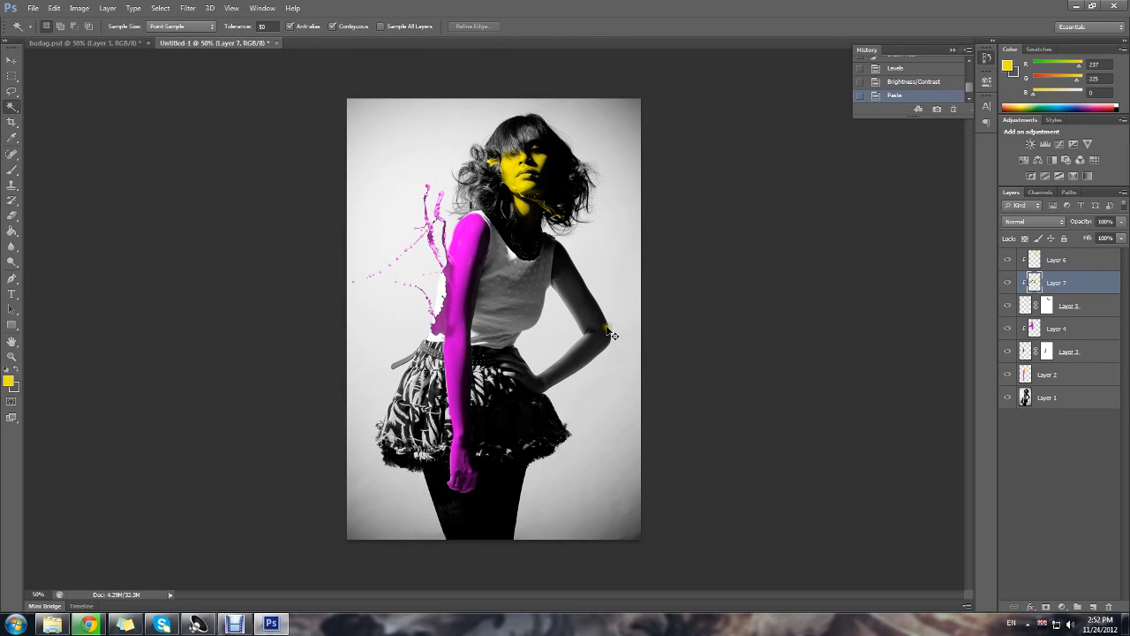
Add a new empty layer on top of the stack and delete the pasted yellow splash layer.
{"action": "key", "text": "ctrl+t"}
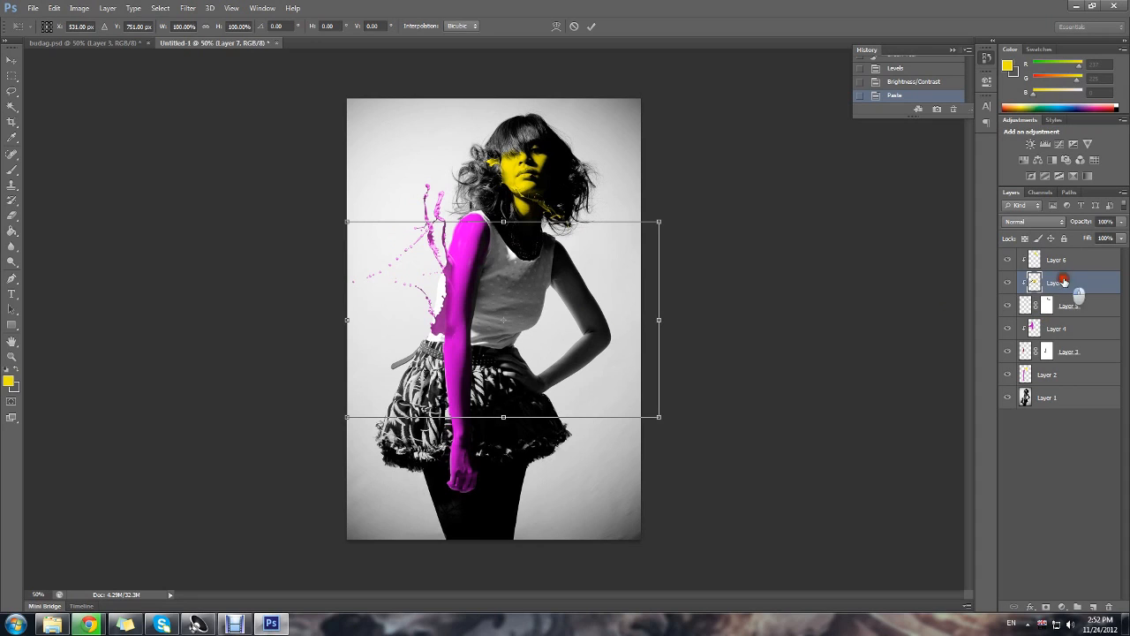
{"action": "key", "text": "Return"}
{"action": "key", "text": "w"}
{"action": "mouse_move", "coordinate": [1069, 279]}
{"action": "left_mouse_down"}
{"action": "mouse_move", "coordinate": [1067, 257]}
{"action": "mouse_move", "coordinate": [1054, 276]}
{"action": "left_mouse_up"}
{"action": "left_click", "coordinate": [1093, 608]}
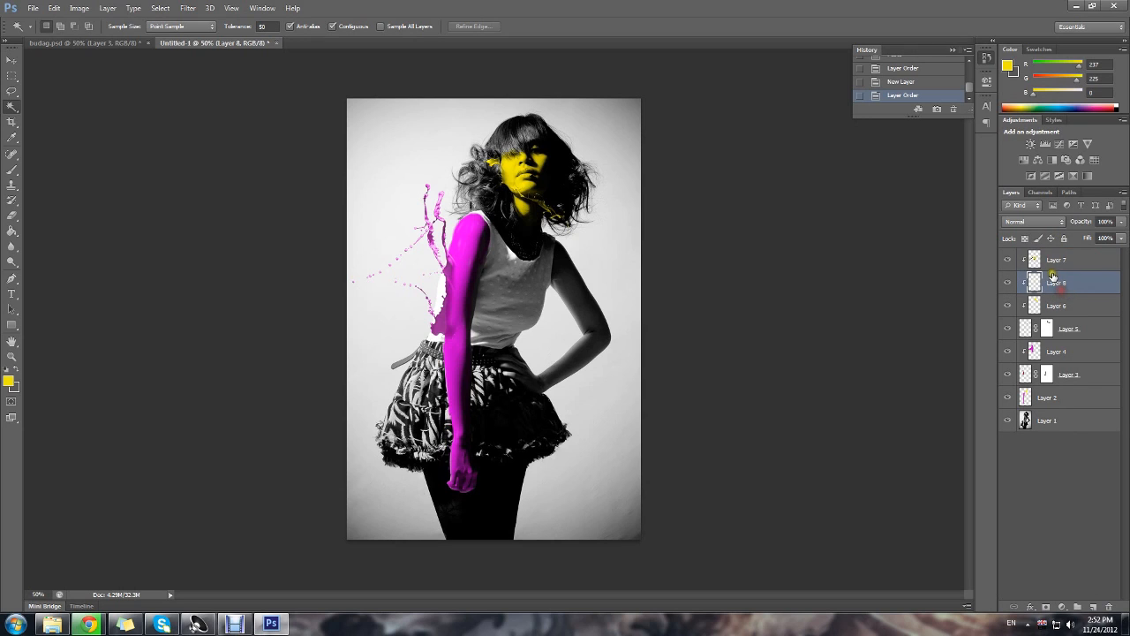
{"action": "key", "text": "ctrl+z"}
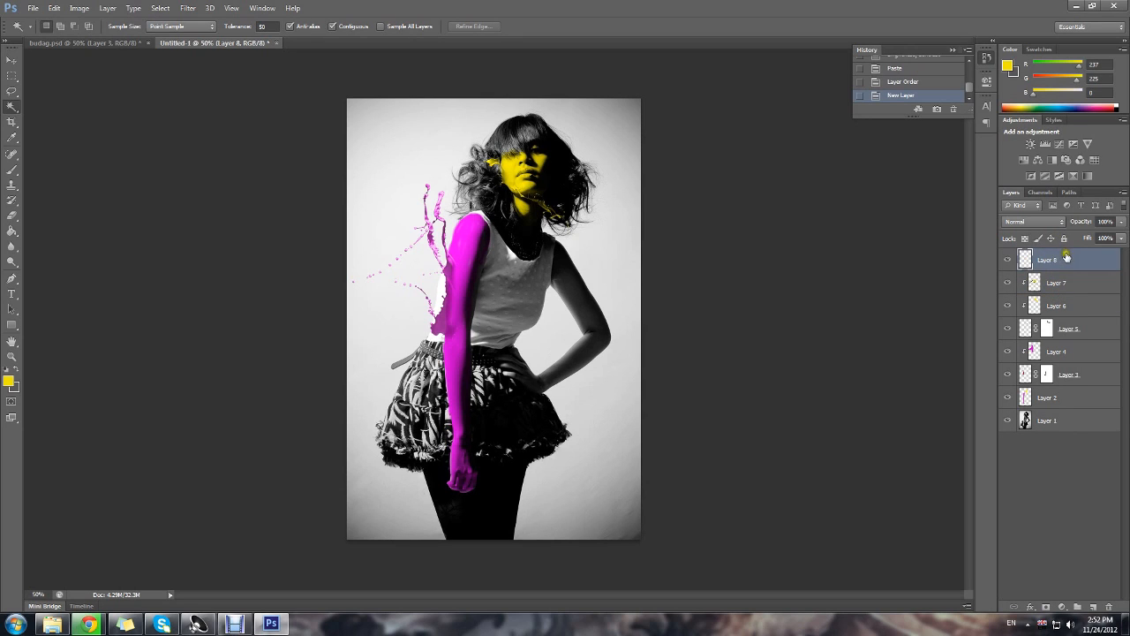
{"action": "left_click", "coordinate": [1068, 282]}
{"action": "key", "text": "Delete"}
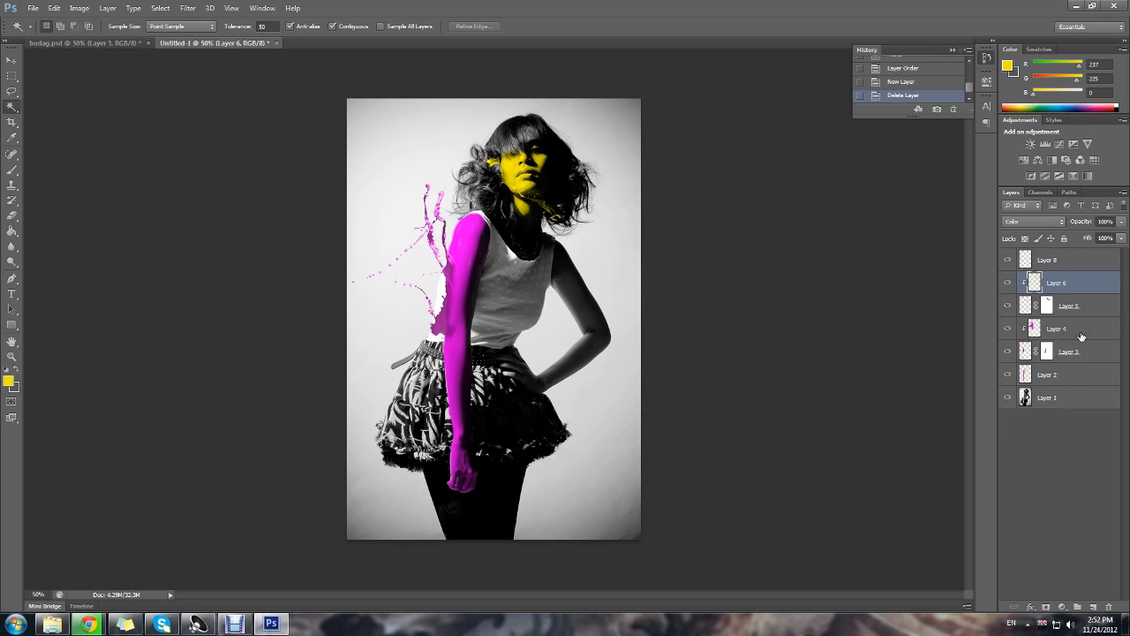
Open the magenta paint splash image 20 from the paint tossing folder.
{"action": "left_click", "coordinate": [33, 8]}
{"action": "left_click", "coordinate": [53, 29]}
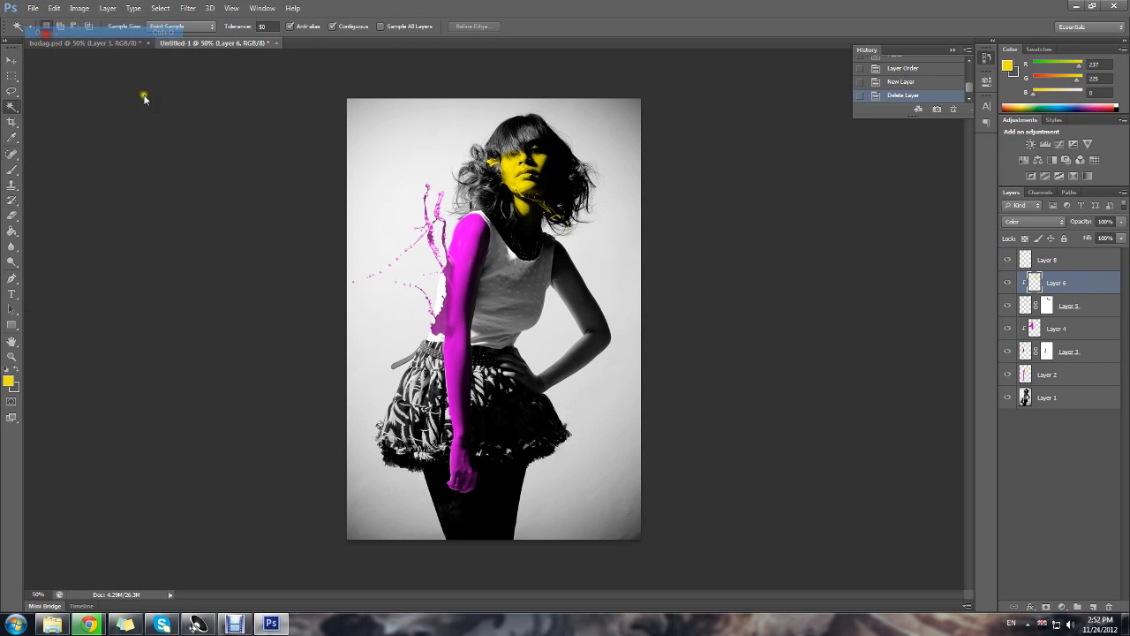
{"action": "left_click", "coordinate": [495, 347]}
{"action": "scroll", "coordinate": [495, 347], "scroll_direction": "down", "scroll_amount": 3}
{"action": "scroll", "coordinate": [495, 347], "scroll_direction": "up", "scroll_amount": 1}
{"action": "scroll", "coordinate": [494, 347], "scroll_direction": "down", "scroll_amount": 1}
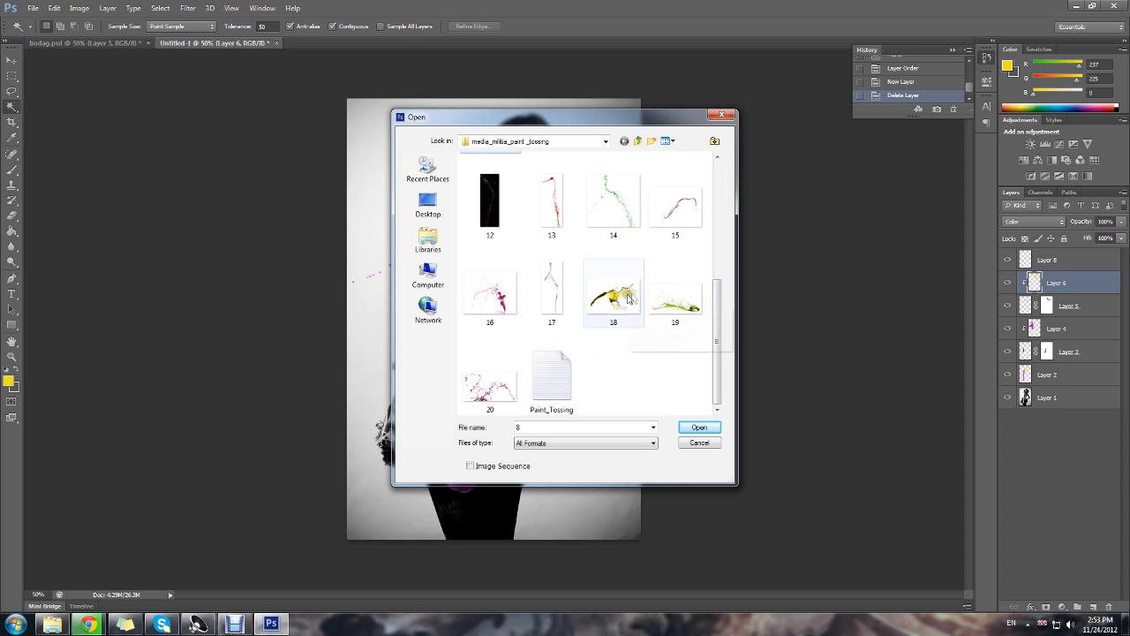
{"action": "double_click", "coordinate": [490, 387]}
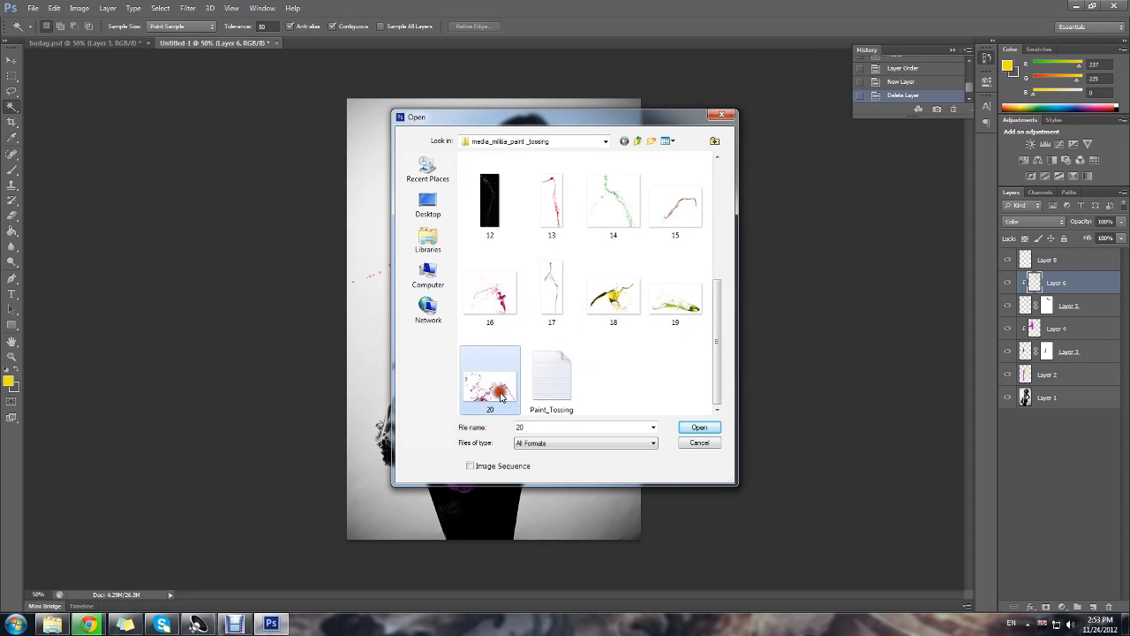
Unlock the background layer of 20.jpg and clear the white area around the magenta splash using the Magic Wand.
{"action": "left_click", "coordinate": [495, 226]}
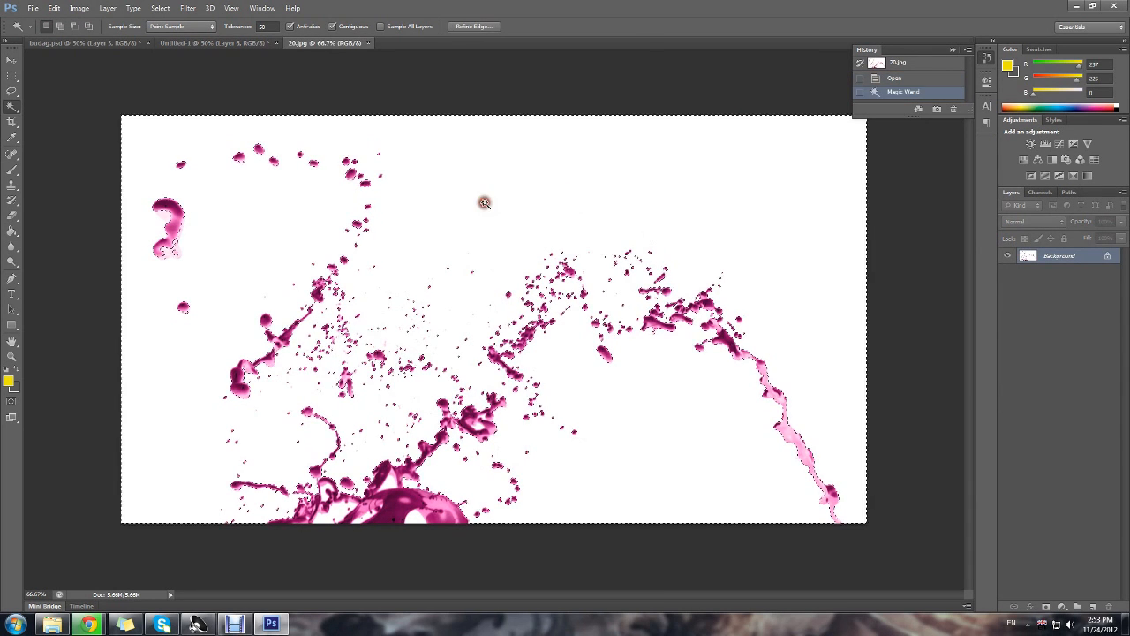
{"action": "double_click", "coordinate": [1109, 257]}
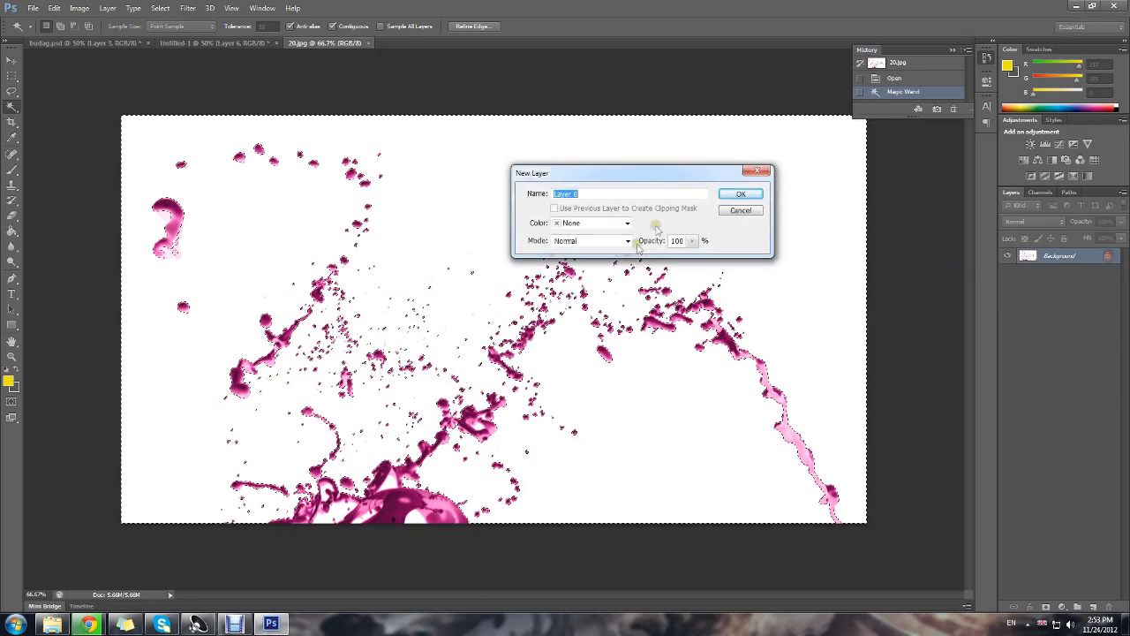
{"action": "left_click", "coordinate": [746, 191]}
{"action": "key", "text": "Delete"}
{"action": "key", "text": "ctrl+d"}
Copy the whole cut-out magenta splash into the portrait, closing 20.jpg, and scale it to about 30% over the skirt.
{"action": "key", "text": "ctrl+a"}
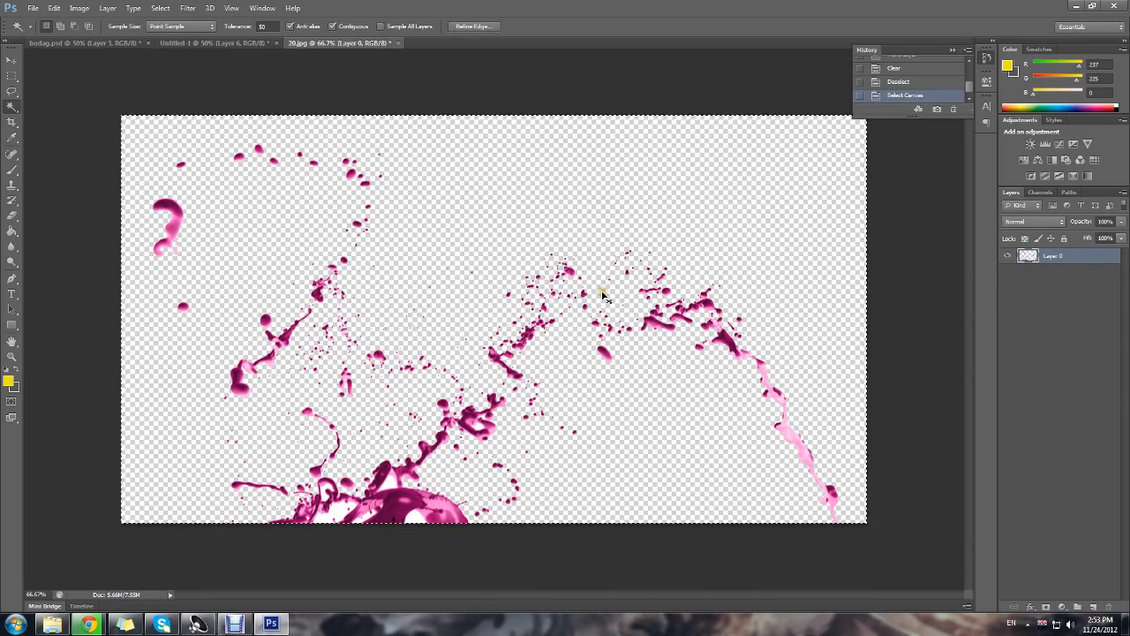
{"action": "key", "text": "ctrl+w"}
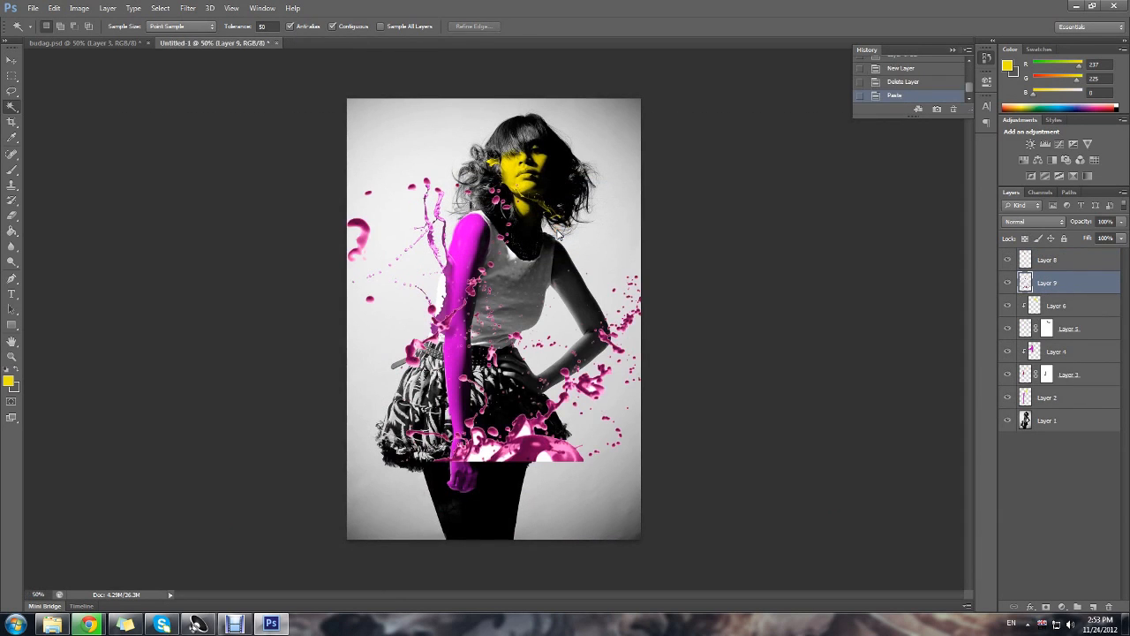
{"action": "key", "text": "ctrl+t"}
{"action": "left_click_drag", "start_coordinate": [343, 177], "coordinate": [618, 323]}
{"action": "left_click_drag", "start_coordinate": [700, 356], "coordinate": [432, 335]}
{"action": "left_click_drag", "start_coordinate": [352, 302], "coordinate": [441, 353]}
{"action": "left_click_drag", "start_coordinate": [497, 386], "coordinate": [485, 362]}
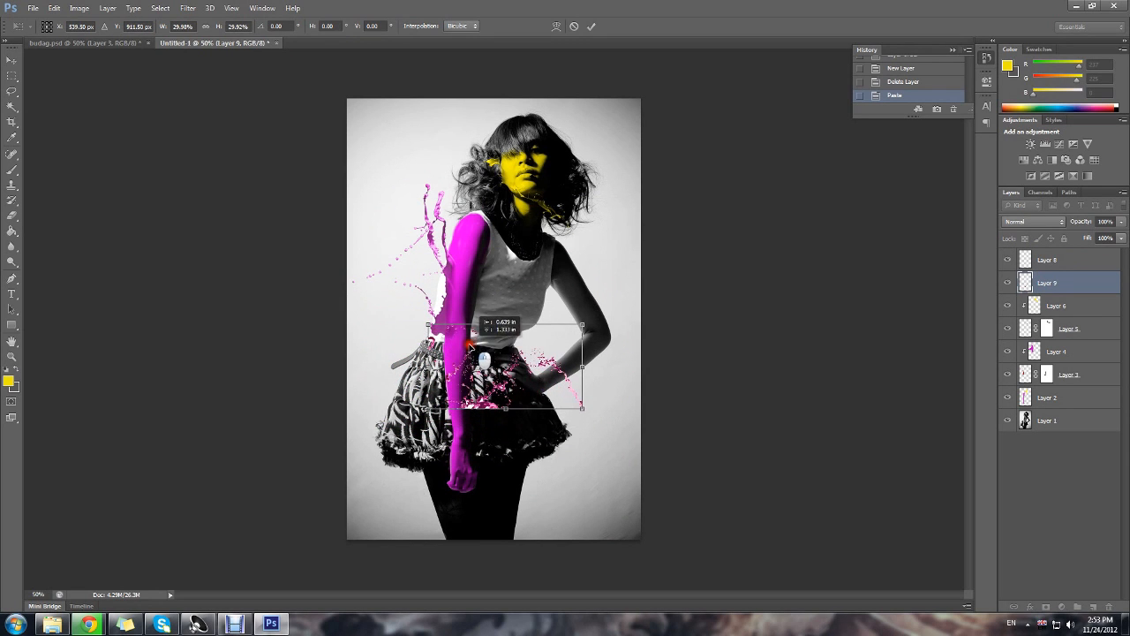
{"action": "key", "text": "Return"}
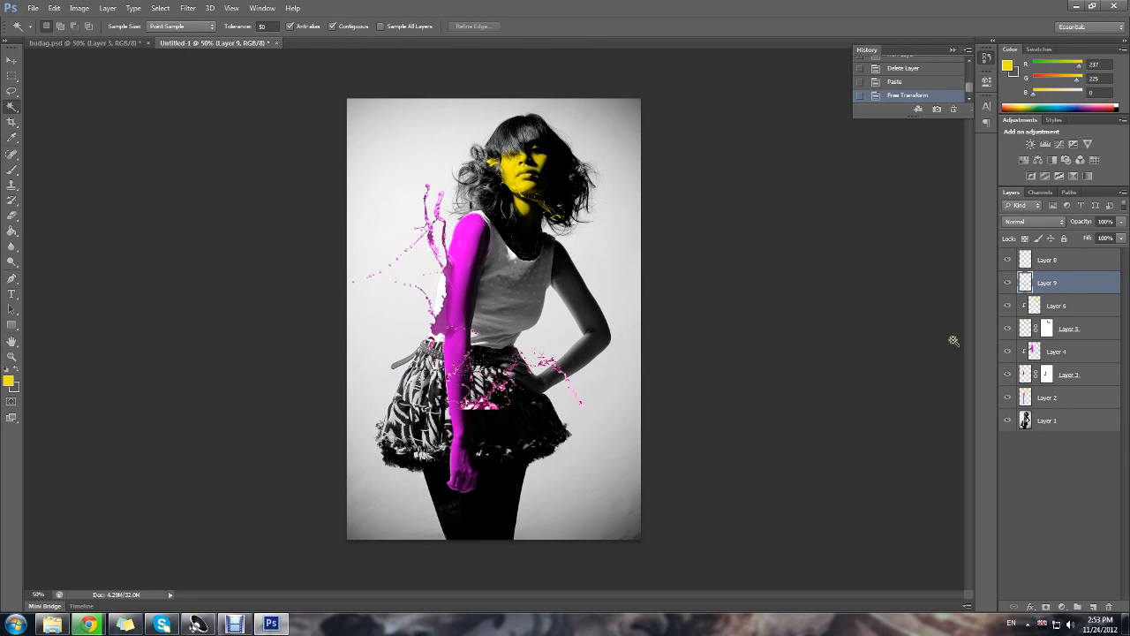
Move the new magenta splash layer to the top of the stack and delete the empty Layer 8.
{"action": "left_click_drag", "start_coordinate": [1049, 284], "coordinate": [1066, 255]}
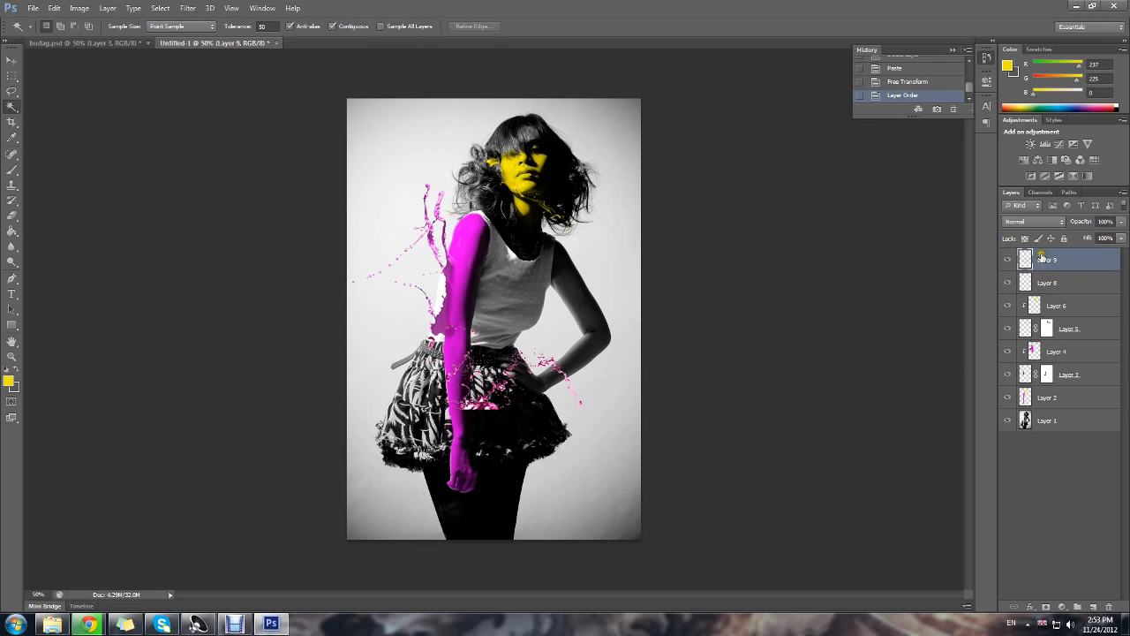
{"action": "left_click", "coordinate": [1065, 284]}
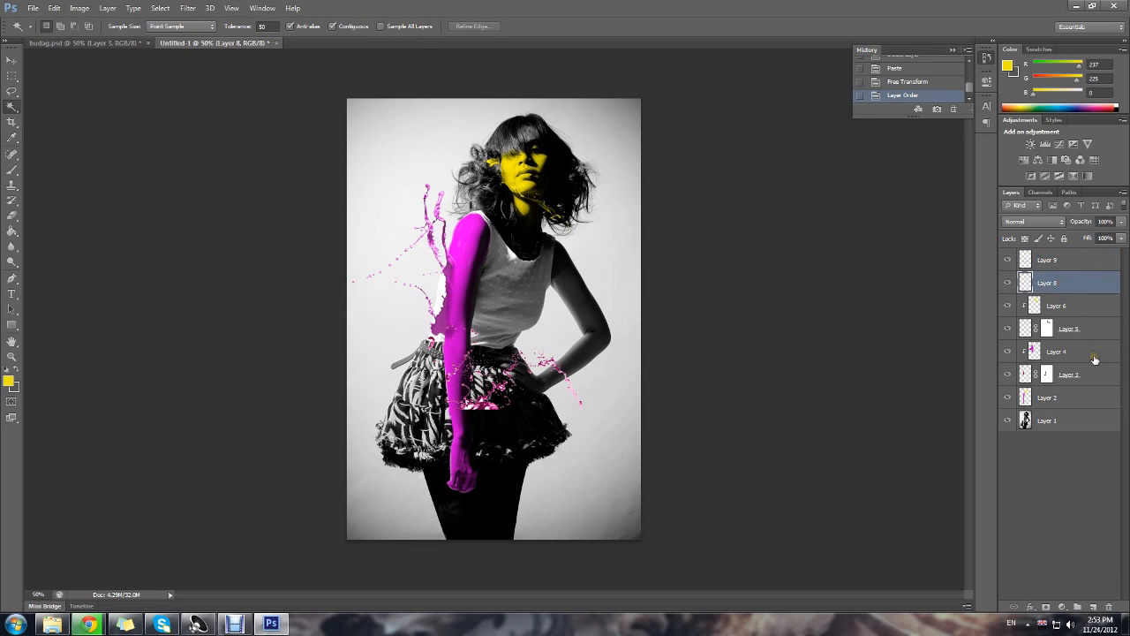
{"action": "key", "text": "Delete"}
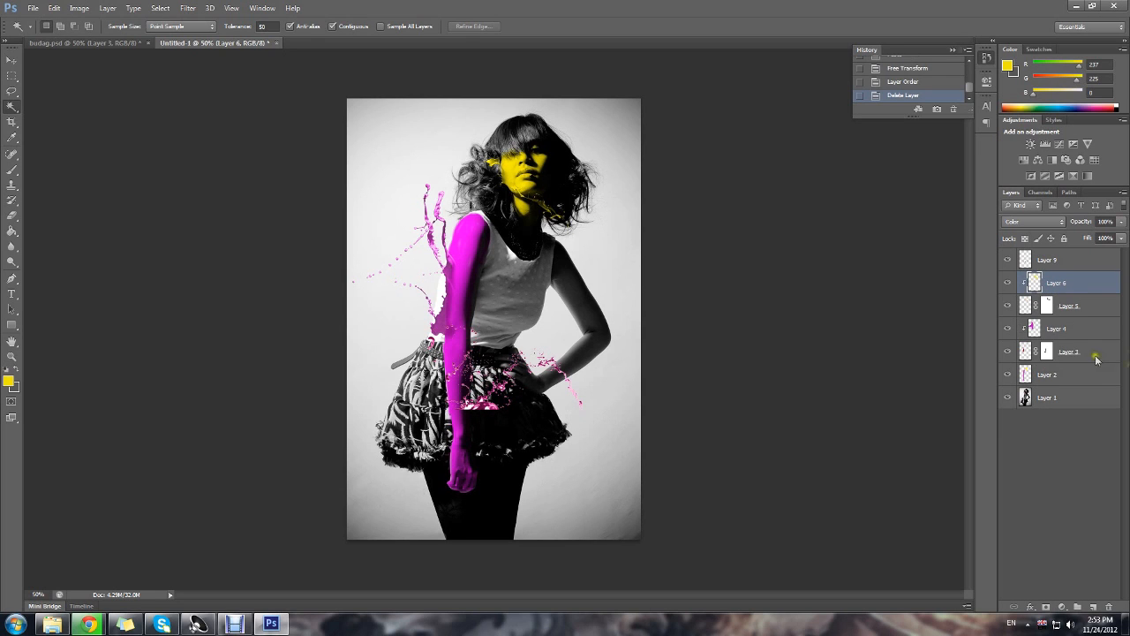
Rotate the magenta splash to run upright and place it beside the magenta forearm, across the shirt and skirt.
{"action": "left_click", "coordinate": [1048, 258]}
{"action": "key", "text": "ctrl+t"}
{"action": "left_click_drag", "start_coordinate": [552, 382], "coordinate": [500, 296]}
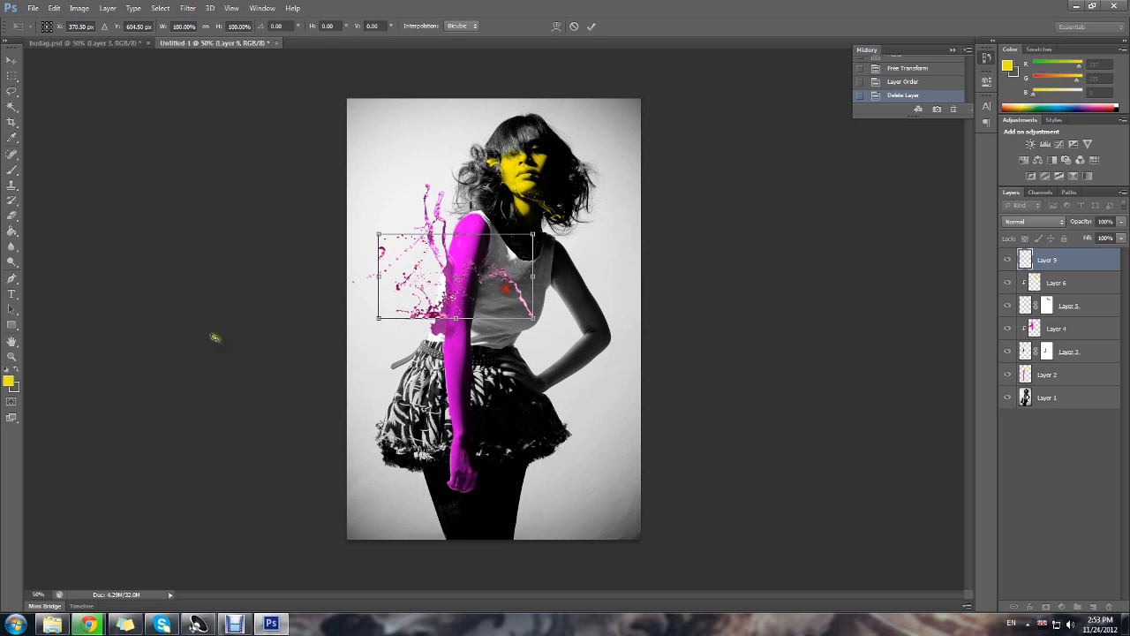
{"action": "left_click_drag", "start_coordinate": [345, 353], "coordinate": [392, 156]}
{"action": "left_click_drag", "start_coordinate": [437, 248], "coordinate": [482, 412]}
{"action": "key", "text": "Return"}
{"action": "key", "text": "w"}
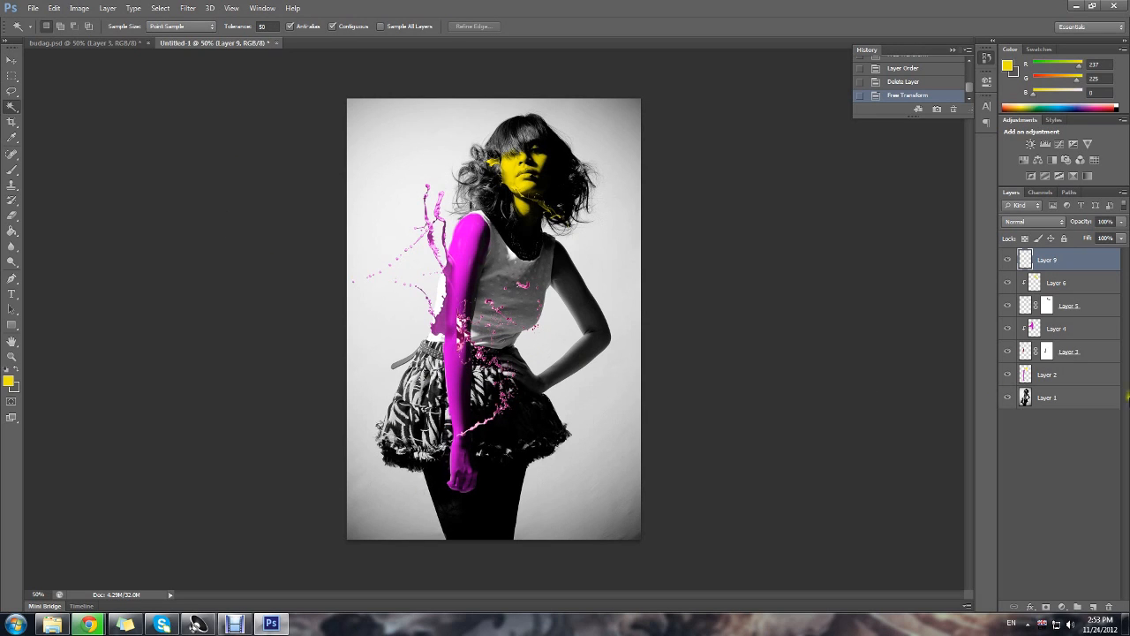
Add a layer mask to the magenta splash and paint out the parts covering the arm with a black brush.
{"action": "left_click", "coordinate": [1045, 608]}
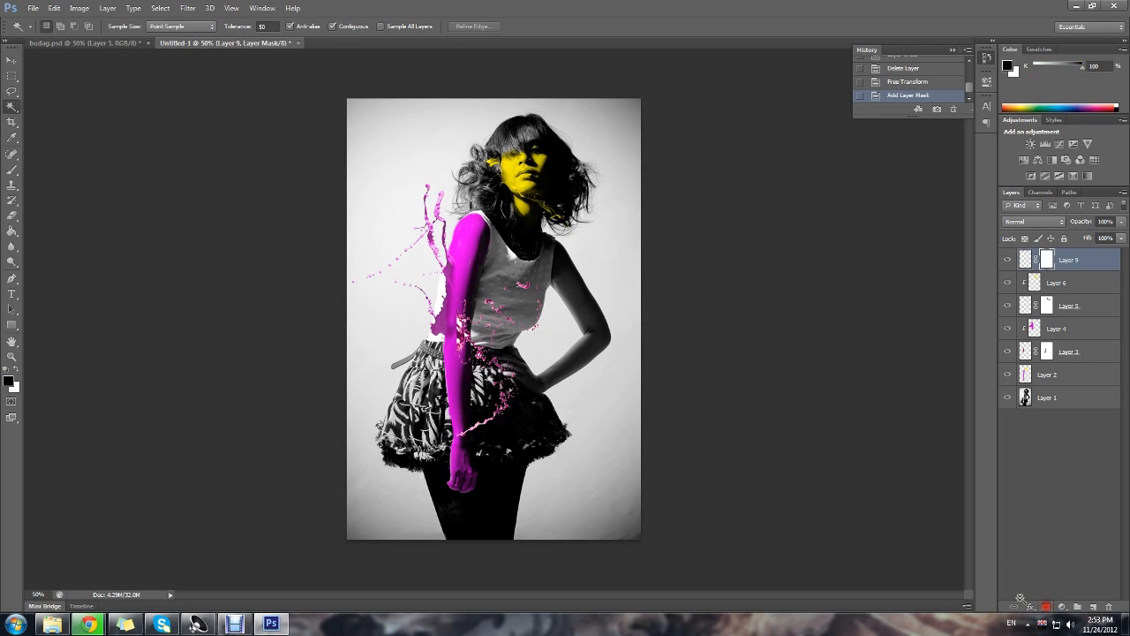
{"action": "left_click", "coordinate": [10, 173]}
{"action": "mouse_move", "coordinate": [450, 337]}
{"action": "left_mouse_down"}
{"action": "mouse_move", "coordinate": [453, 306]}
{"action": "mouse_move", "coordinate": [441, 436]}
{"action": "mouse_move", "coordinate": [465, 430]}
{"action": "mouse_move", "coordinate": [456, 446]}
{"action": "mouse_move", "coordinate": [465, 433]}
{"action": "mouse_move", "coordinate": [436, 480]}
{"action": "left_mouse_up"}
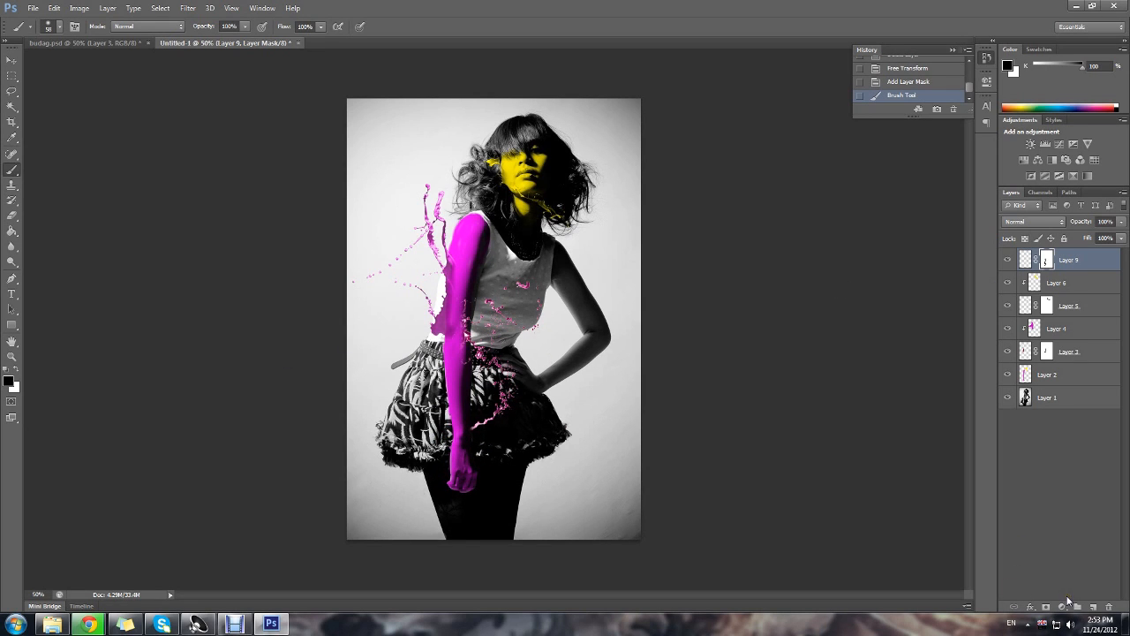
Create Layer 10 above the splash as a clipping mask in Color blending mode.
{"action": "key", "text": "ctrl+shift+n"}
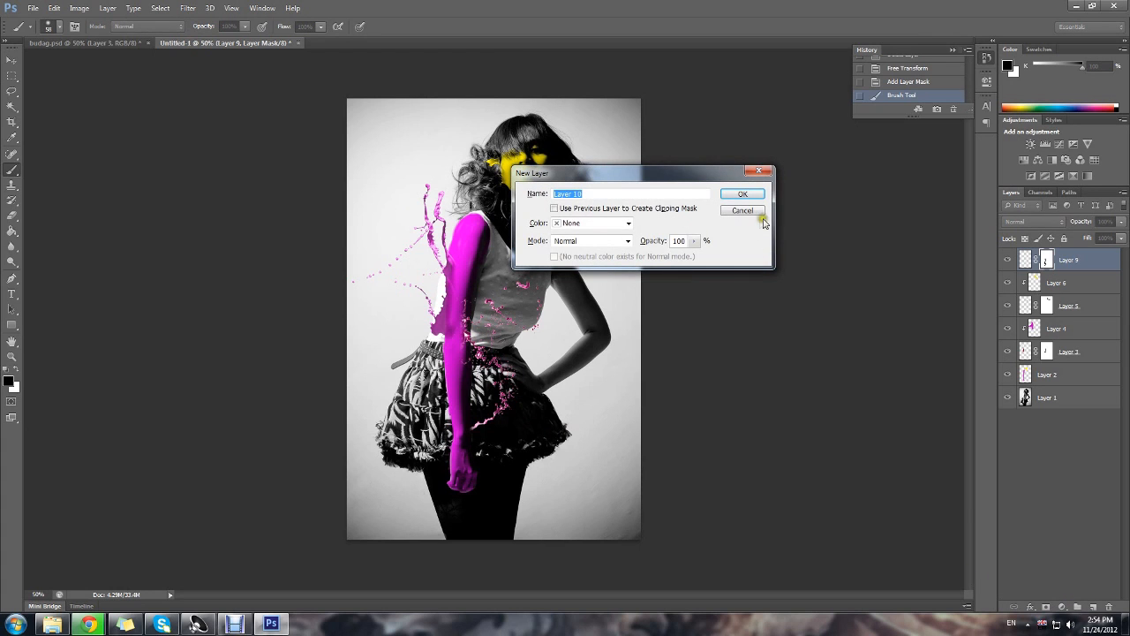
{"action": "left_click", "coordinate": [562, 207]}
{"action": "left_click", "coordinate": [598, 242]}
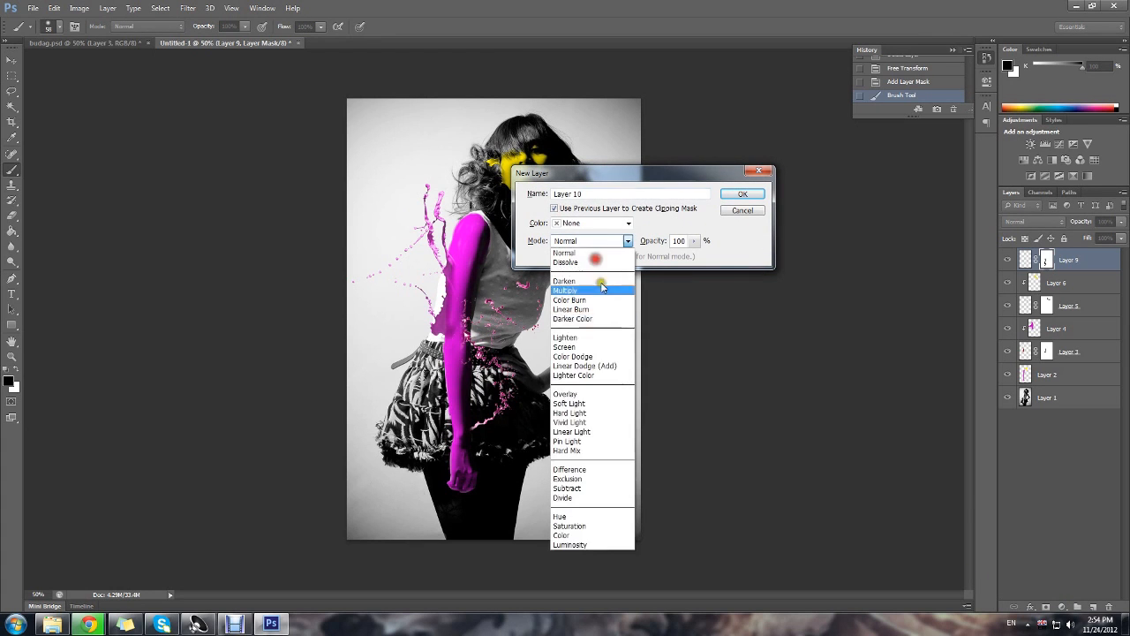
{"action": "left_click", "coordinate": [570, 535]}
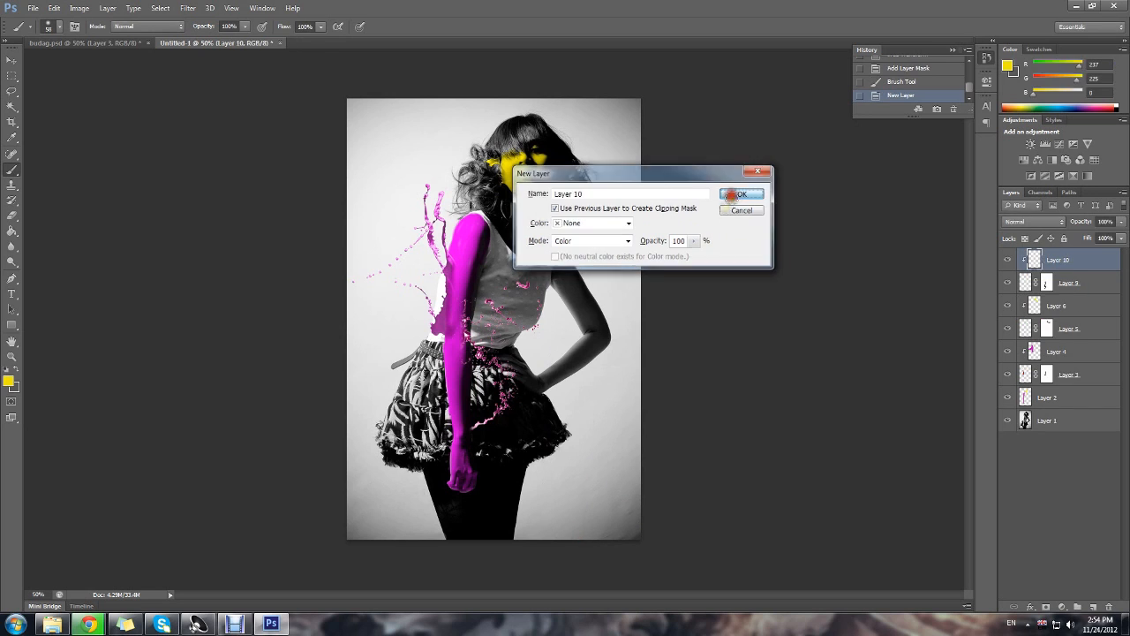
{"action": "left_click", "coordinate": [743, 193]}
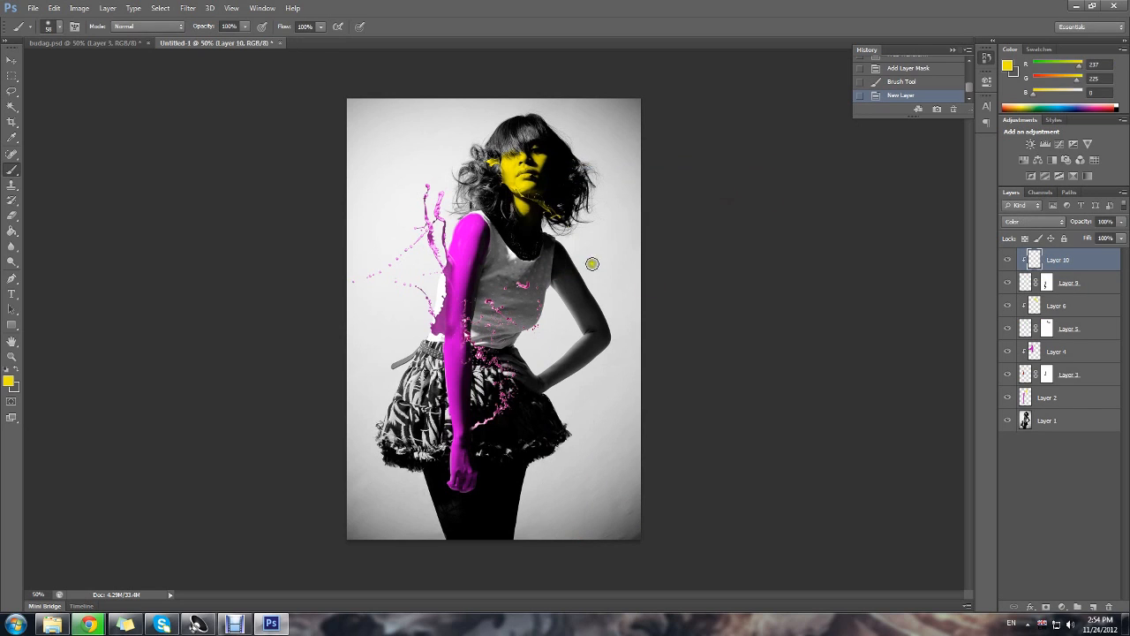
Sample magenta d500d8 from the painted arm and brush it over the clipped splash on the shirt and skirt.
{"action": "left_click", "coordinate": [10, 383]}
{"action": "left_click", "coordinate": [442, 237]}
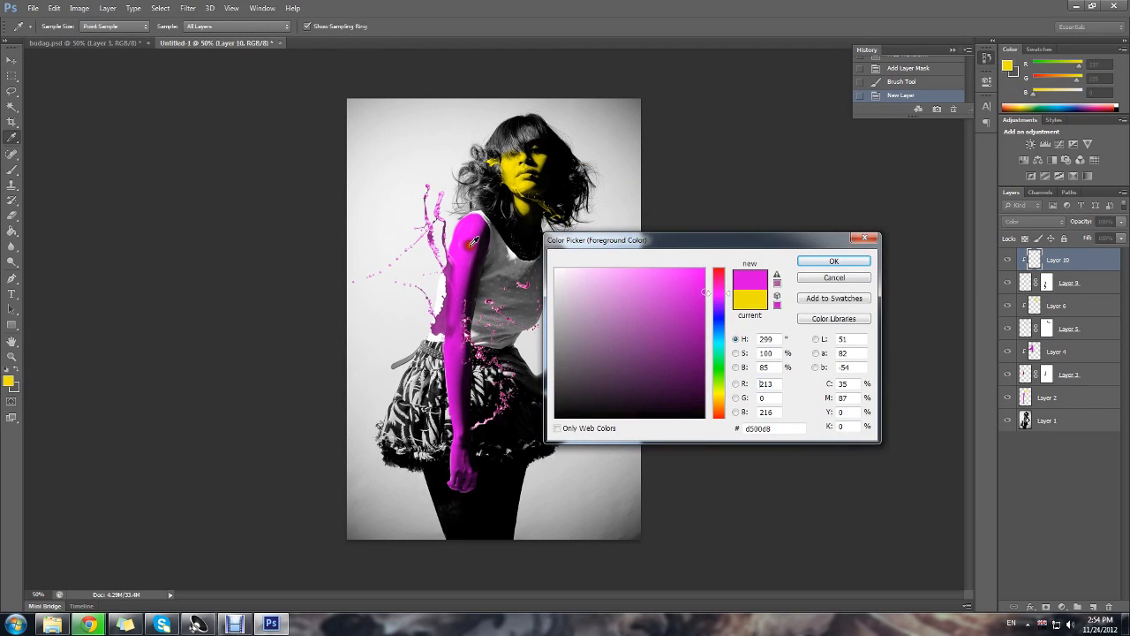
{"action": "left_click", "coordinate": [837, 261]}
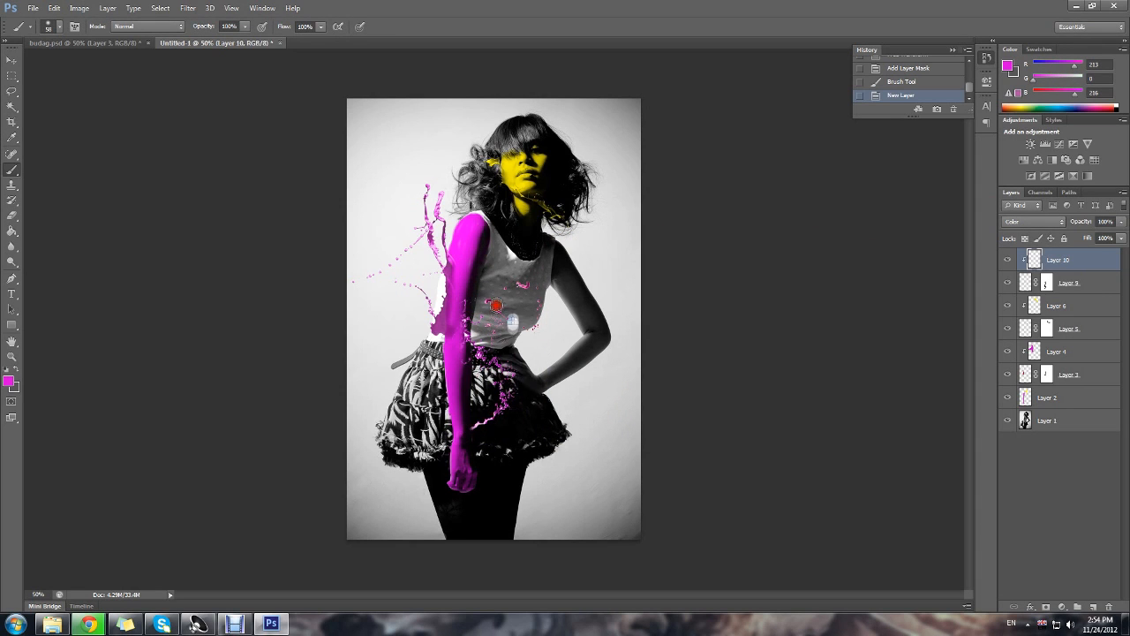
{"action": "mouse_move", "coordinate": [509, 323]}
{"action": "left_mouse_down"}
{"action": "mouse_move", "coordinate": [488, 343]}
{"action": "mouse_move", "coordinate": [474, 312]}
{"action": "left_mouse_up"}
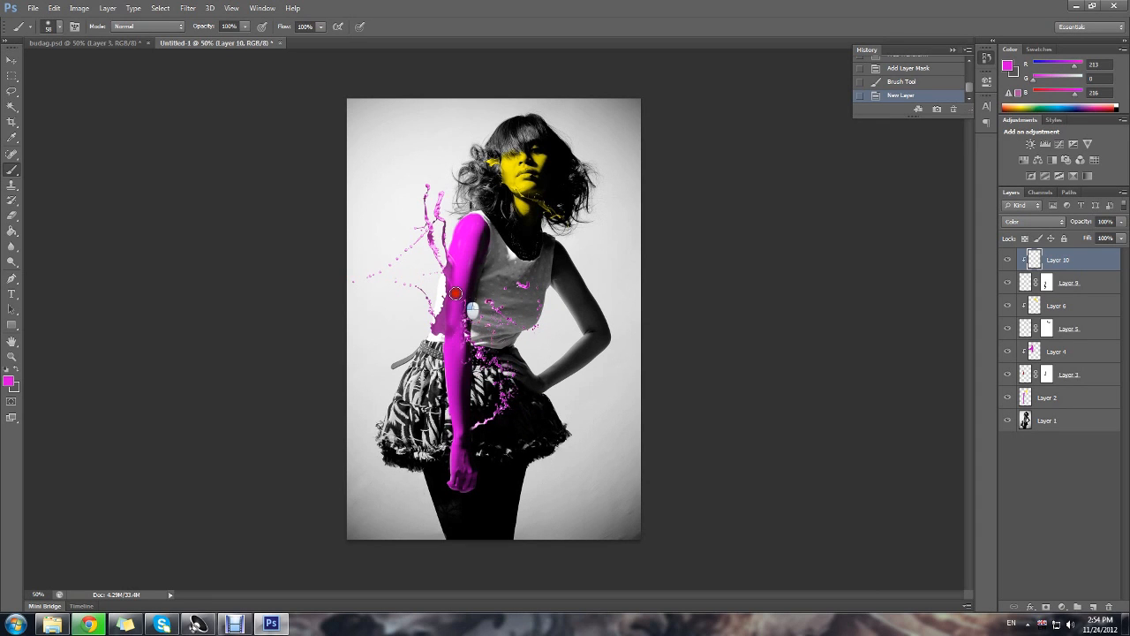
Darken the masked splash on Layer 9 with a Brightness/Contrast adjustment.
{"action": "left_click", "coordinate": [113, 8]}
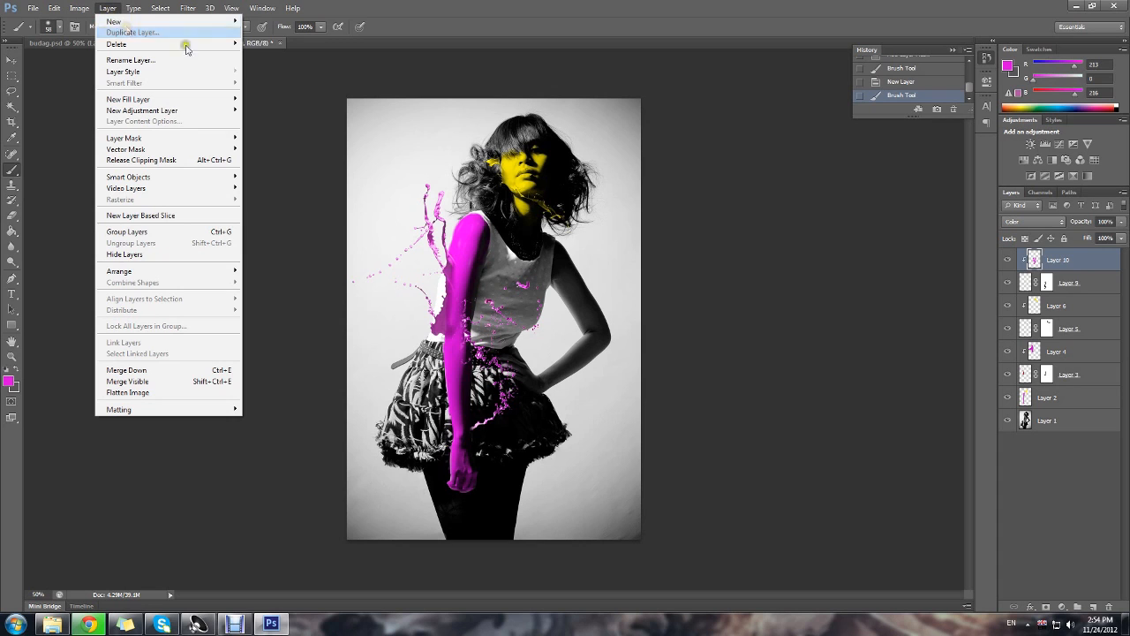
{"action": "left_click", "coordinate": [1075, 283]}
{"action": "left_click", "coordinate": [106, 7]}
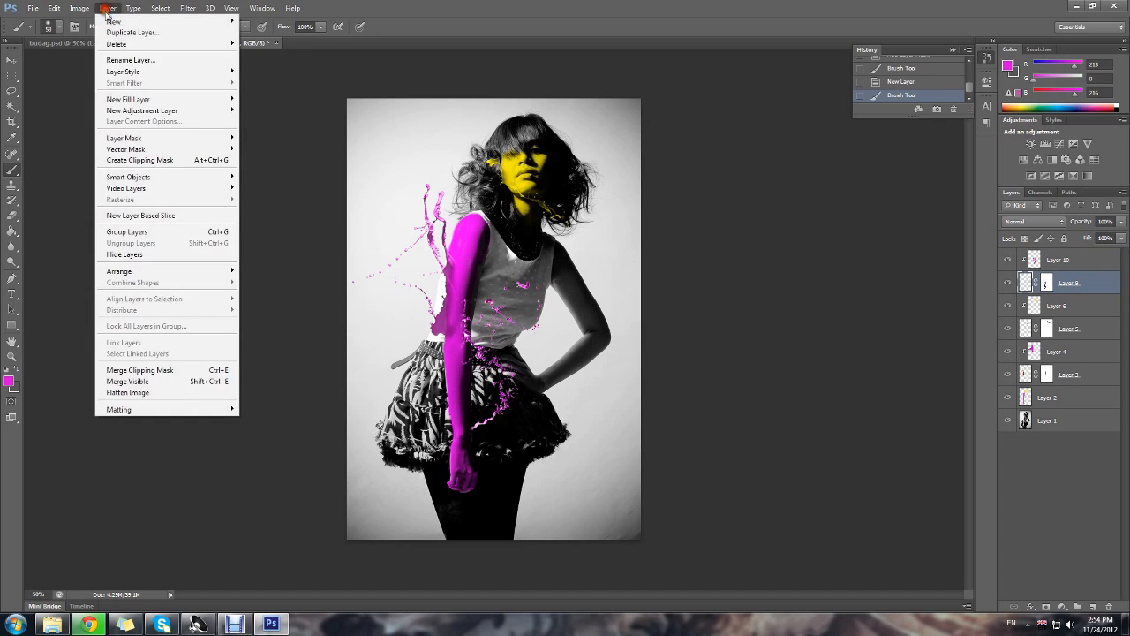
{"action": "mouse_move", "coordinate": [80, 8]}
{"action": "mouse_move", "coordinate": [97, 38]}
{"action": "left_click", "coordinate": [243, 38]}
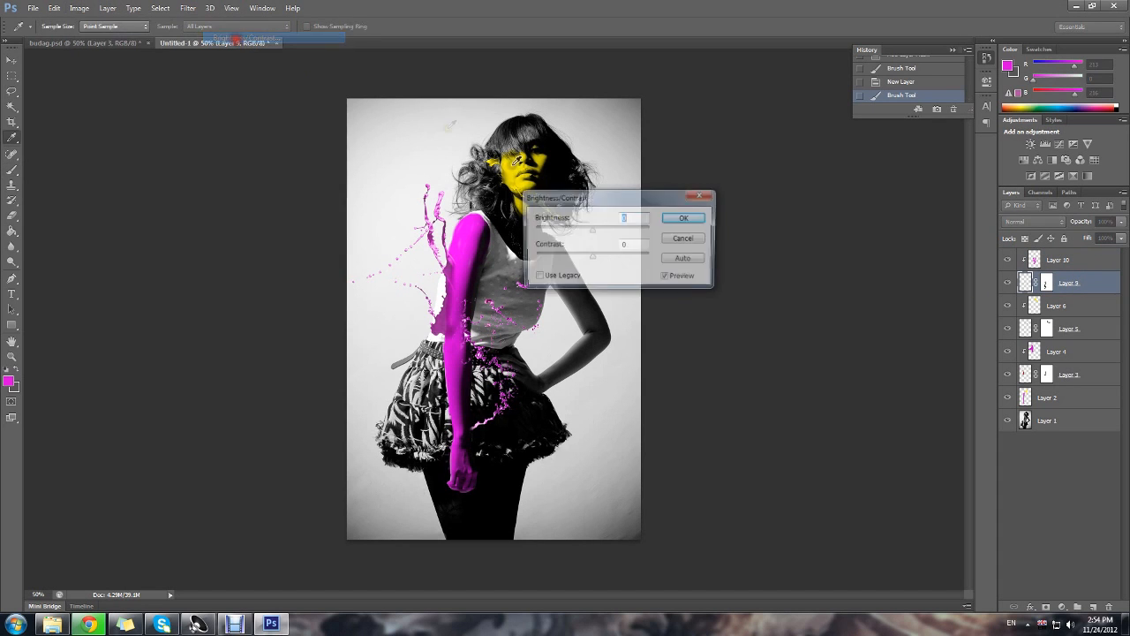
{"action": "left_click_drag", "start_coordinate": [583, 234], "coordinate": [570, 234]}
{"action": "left_click", "coordinate": [685, 217]}
{"action": "key", "text": "b"}
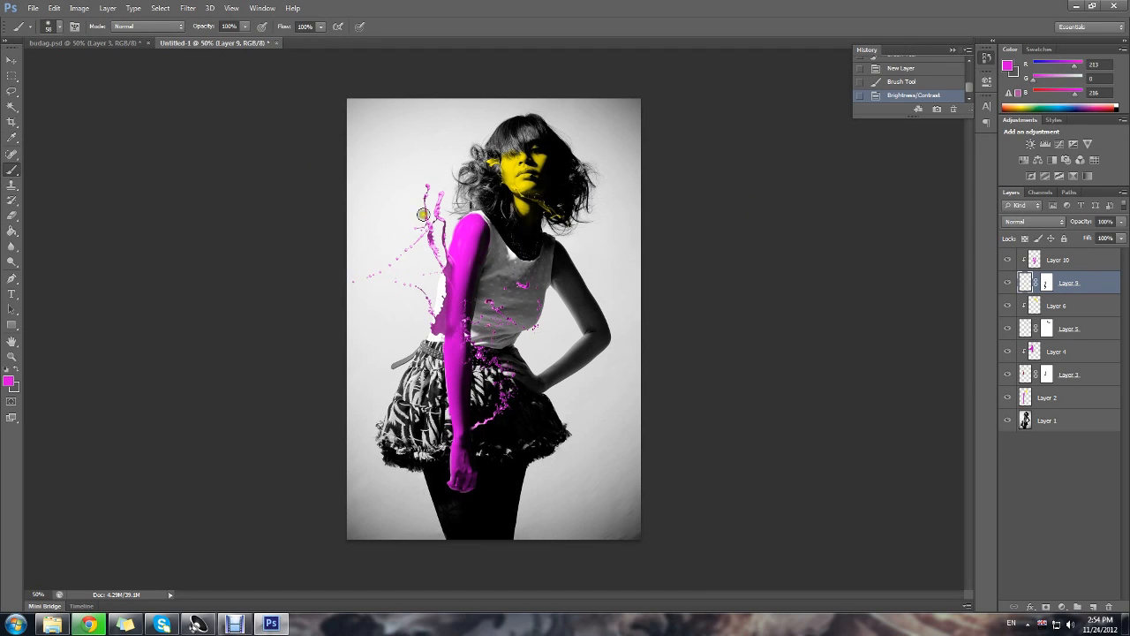
Check the finished bodag.psd for reference and add a new empty layer above Layer 10 in the portrait.
{"action": "left_click", "coordinate": [114, 44]}
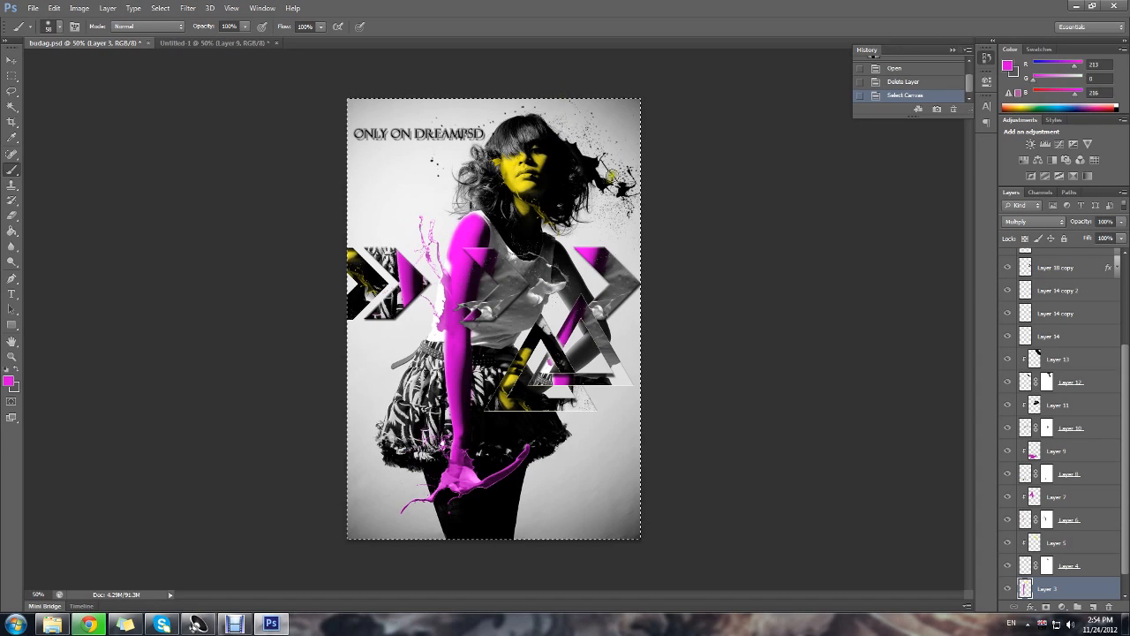
{"action": "left_click", "coordinate": [232, 43]}
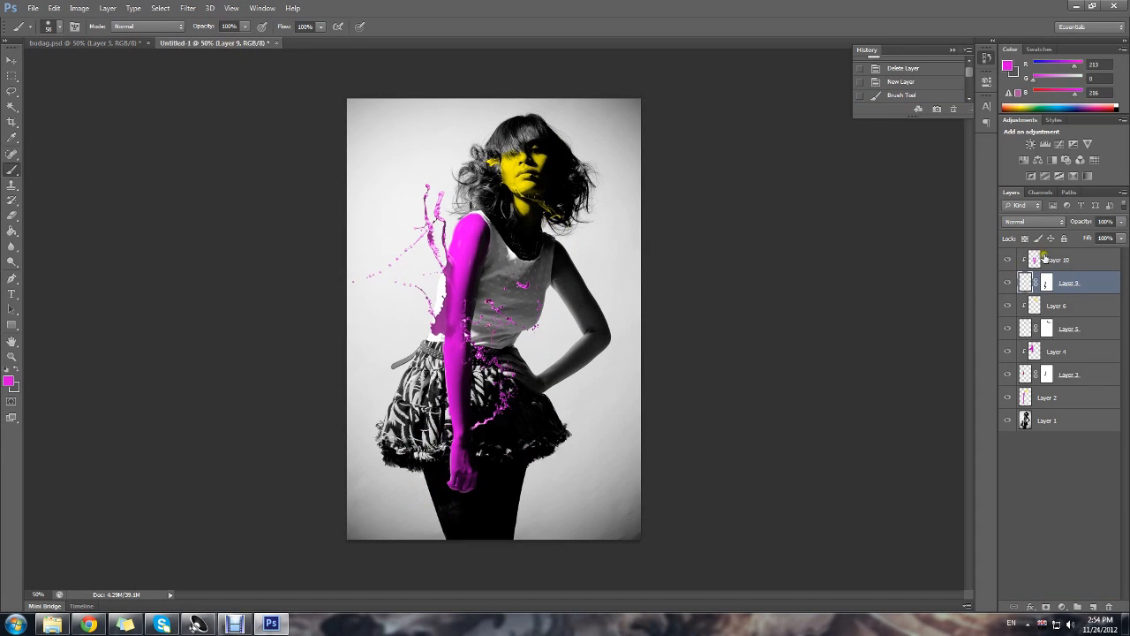
{"action": "left_click", "coordinate": [1056, 259]}
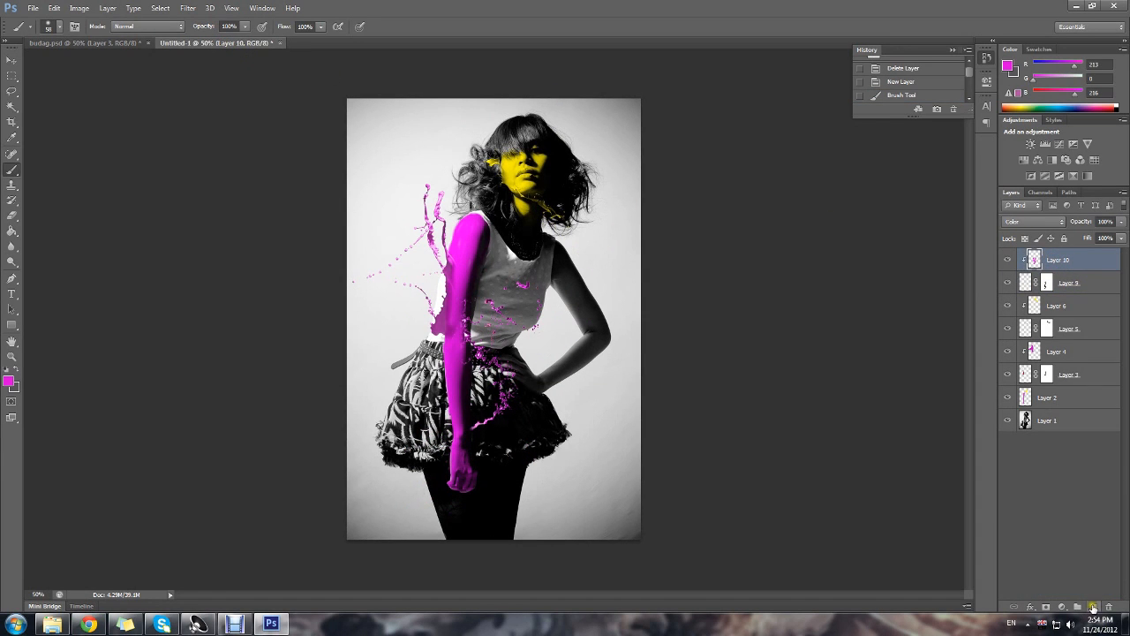
{"action": "left_click", "coordinate": [1093, 607]}
Open the magenta paint splash image 16 from the paint tossing folder.
{"action": "left_click", "coordinate": [33, 8]}
{"action": "left_click", "coordinate": [42, 31]}
{"action": "left_click_drag", "start_coordinate": [720, 209], "coordinate": [712, 323]}
{"action": "double_click", "coordinate": [489, 316]}
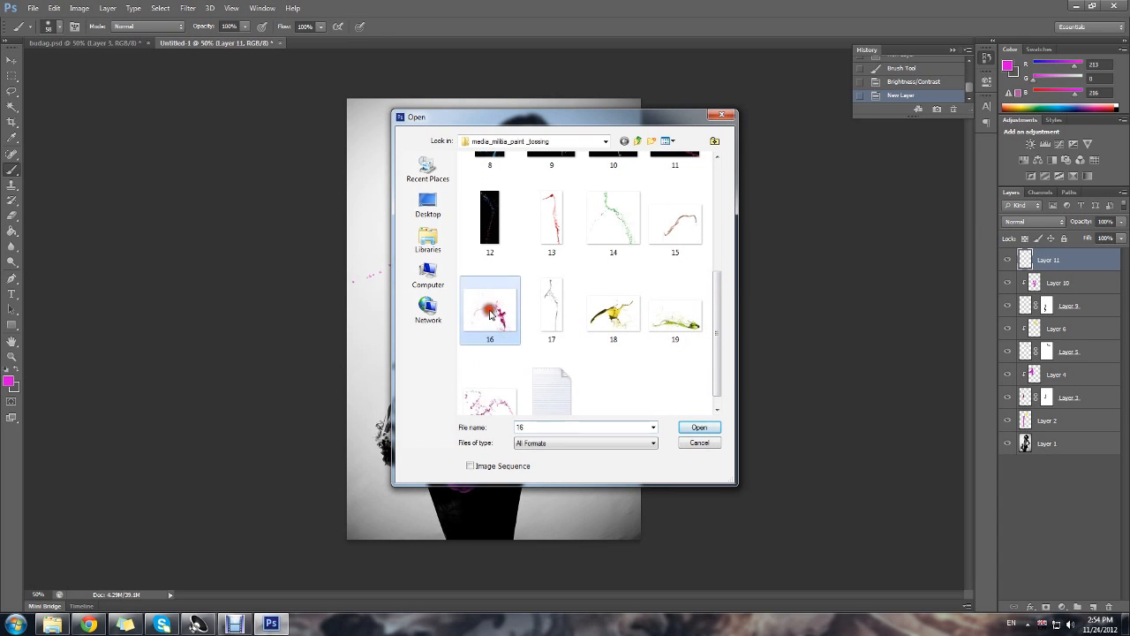
Convert the background of 16.jpg to a regular layer and delete the white area around the splash with the Magic Wand.
{"action": "left_click", "coordinate": [12, 109]}
{"action": "double_click", "coordinate": [1092, 258]}
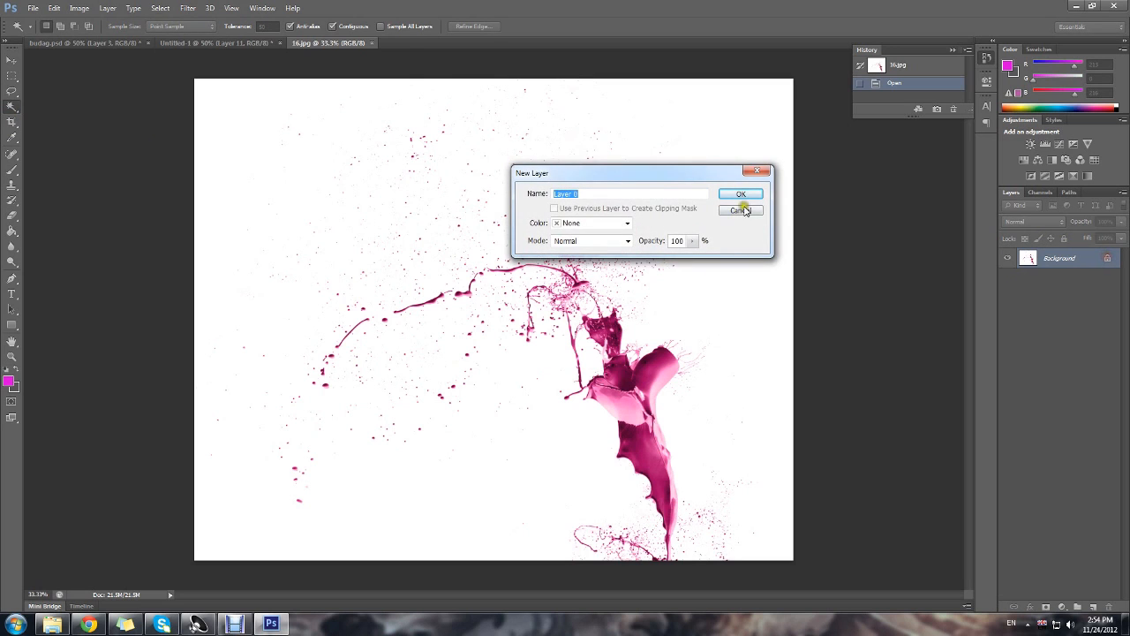
{"action": "left_click", "coordinate": [740, 192]}
{"action": "left_click", "coordinate": [742, 193]}
{"action": "key", "text": "Delete"}
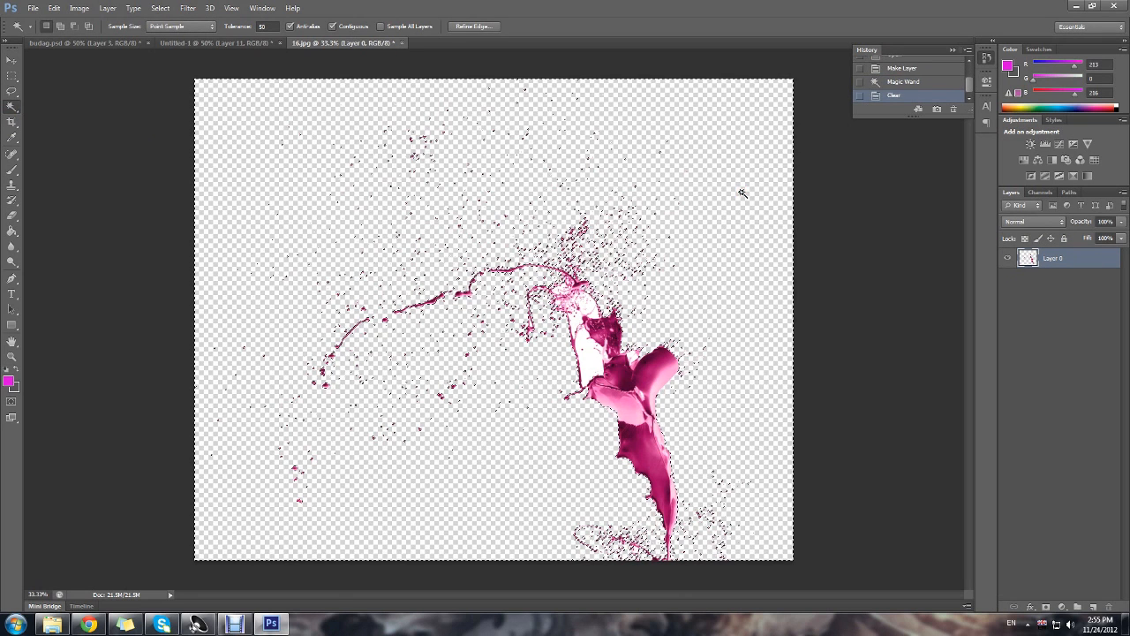
Remove the remaining enclosed white patches inside the upper part of the splash, leaving nothing selected.
{"action": "key", "text": "ctrl+d"}
{"action": "left_click", "coordinate": [587, 356]}
{"action": "key", "text": "Delete"}
{"action": "left_click", "coordinate": [587, 309]}
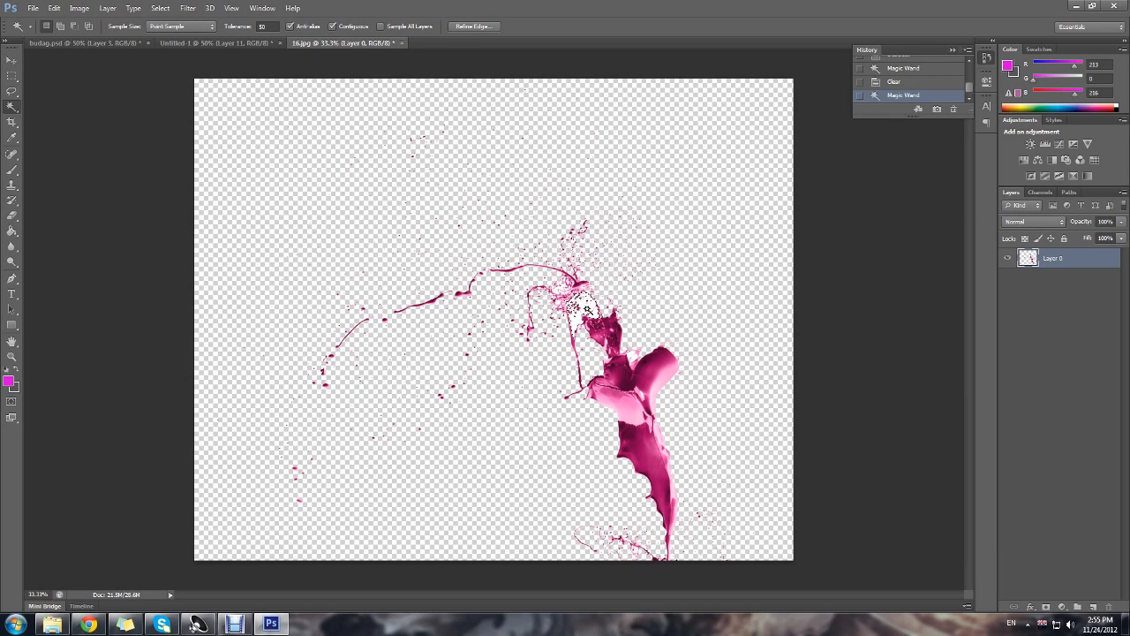
{"action": "key", "text": "Delete"}
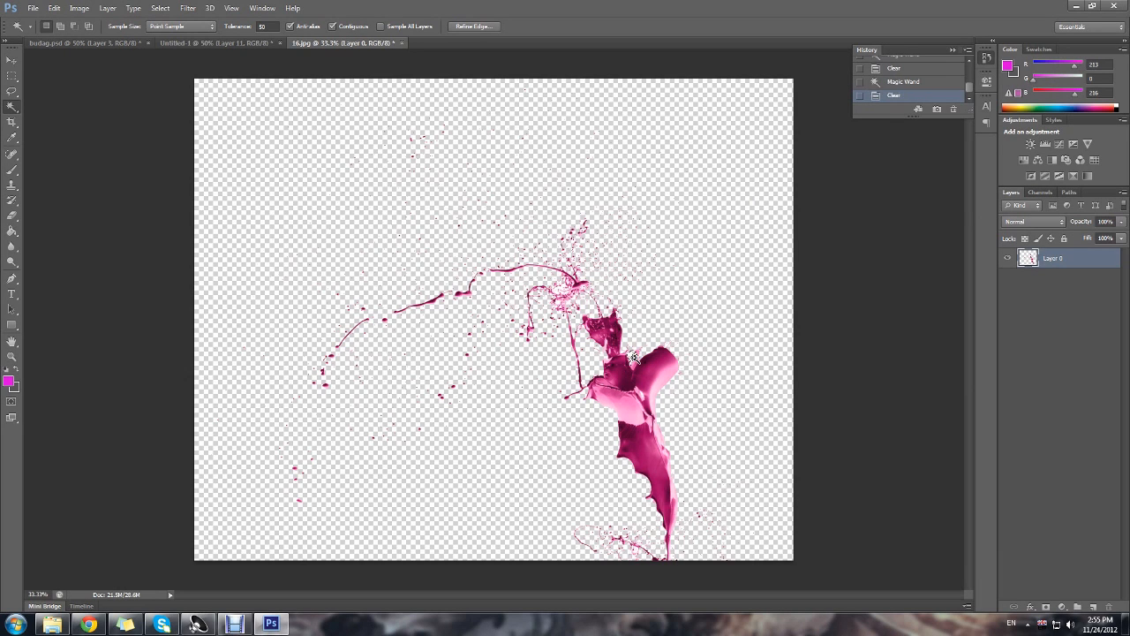
{"action": "left_click", "coordinate": [572, 290]}
{"action": "key", "text": "Delete"}
{"action": "key", "text": "ctrl+d"}
Copy the whole cleaned splash, close 16.jpg without saving, and paste the splash into the portrait.
{"action": "key", "text": "ctrl+a"}
{"action": "key", "text": "ctrl+w"}
{"action": "left_click", "coordinate": [581, 234]}
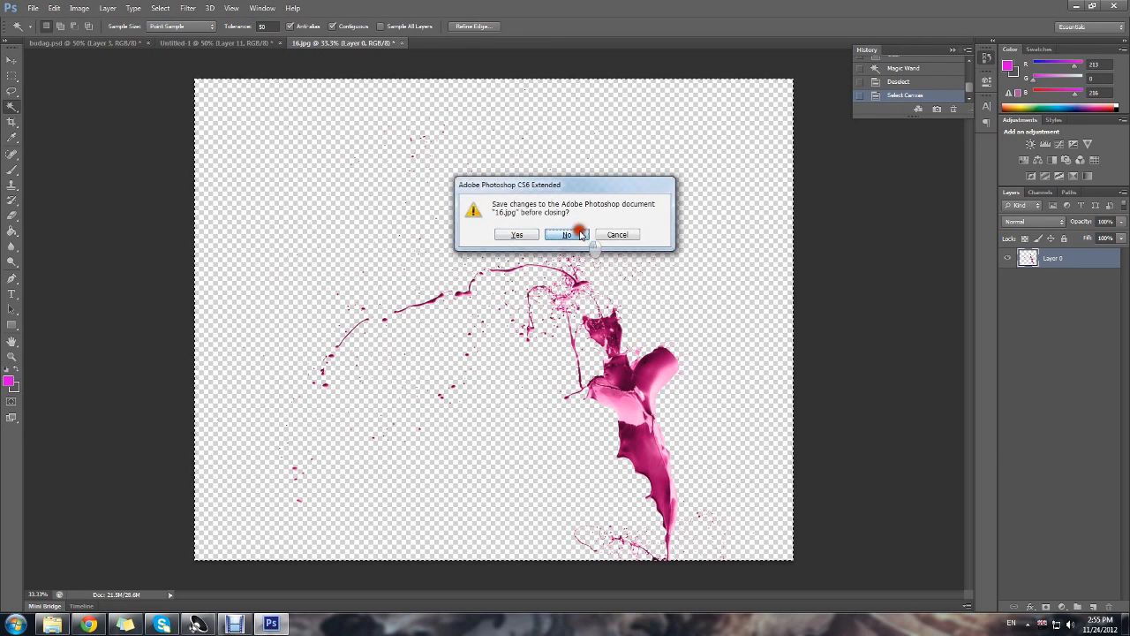
{"action": "key", "text": "ctrl+v"}
Scale down and rotate the pasted splash so it bursts outward from the hair beside the model's yellow face.
{"action": "key", "text": "ctrl+t"}
{"action": "left_click_drag", "start_coordinate": [344, 99], "coordinate": [609, 361]}
{"action": "left_click_drag", "start_coordinate": [708, 445], "coordinate": [572, 186]}
{"action": "left_click_drag", "start_coordinate": [680, 280], "coordinate": [608, 233]}
{"action": "key", "text": "Return"}
Add a layer mask to Layer 11 and brush away the splash where it overlaps the lower hair.
{"action": "key", "text": "w"}
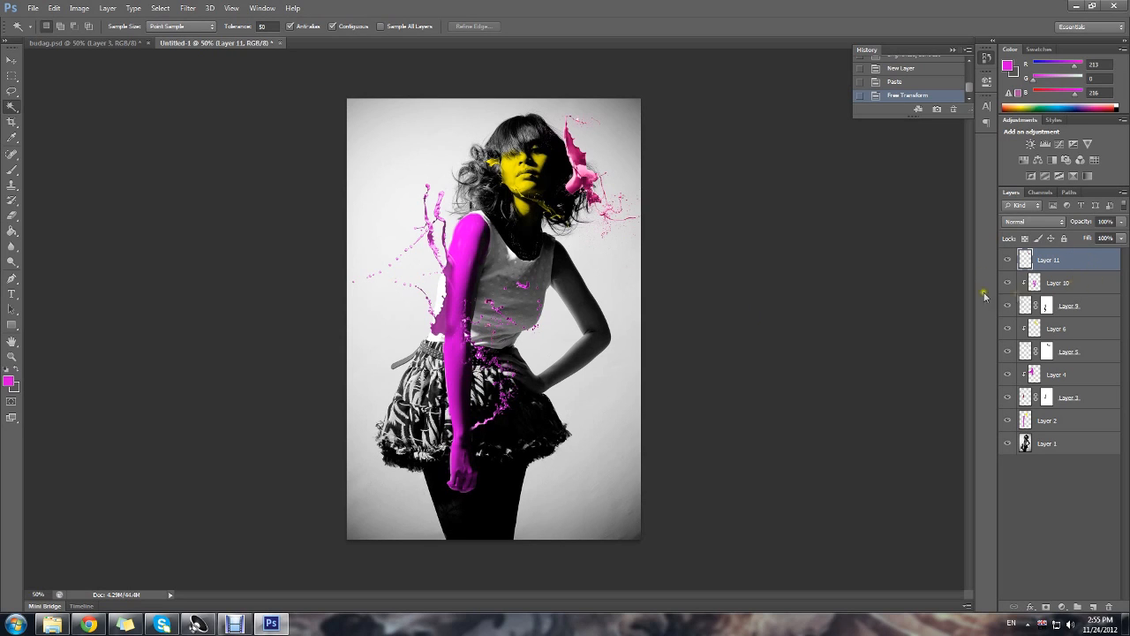
{"action": "left_click", "coordinate": [1046, 607]}
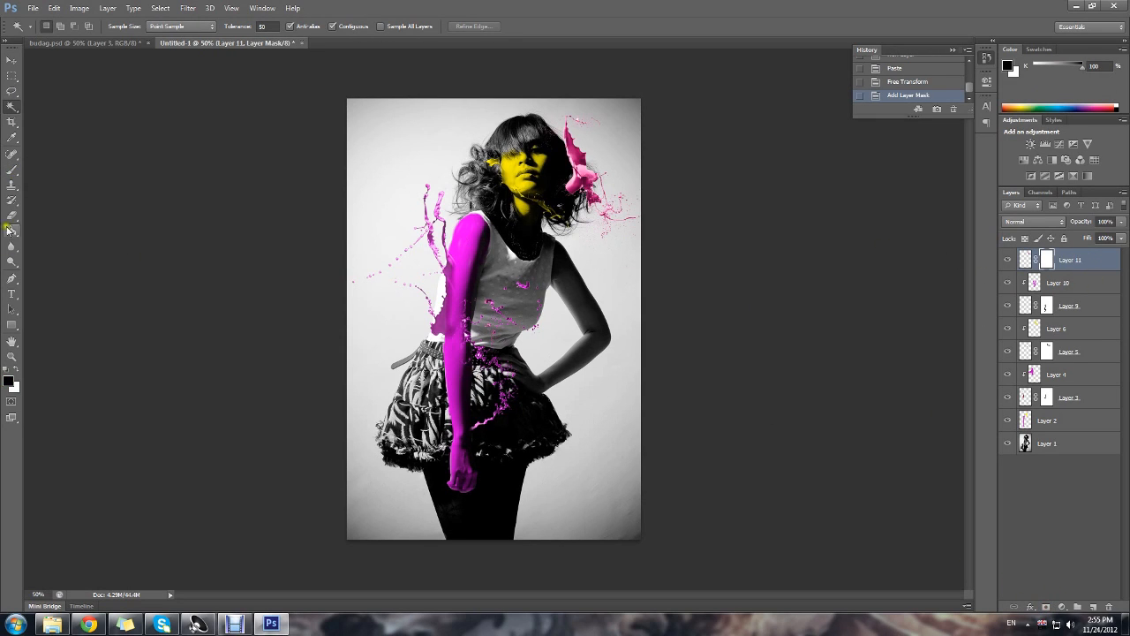
{"action": "left_click", "coordinate": [8, 174]}
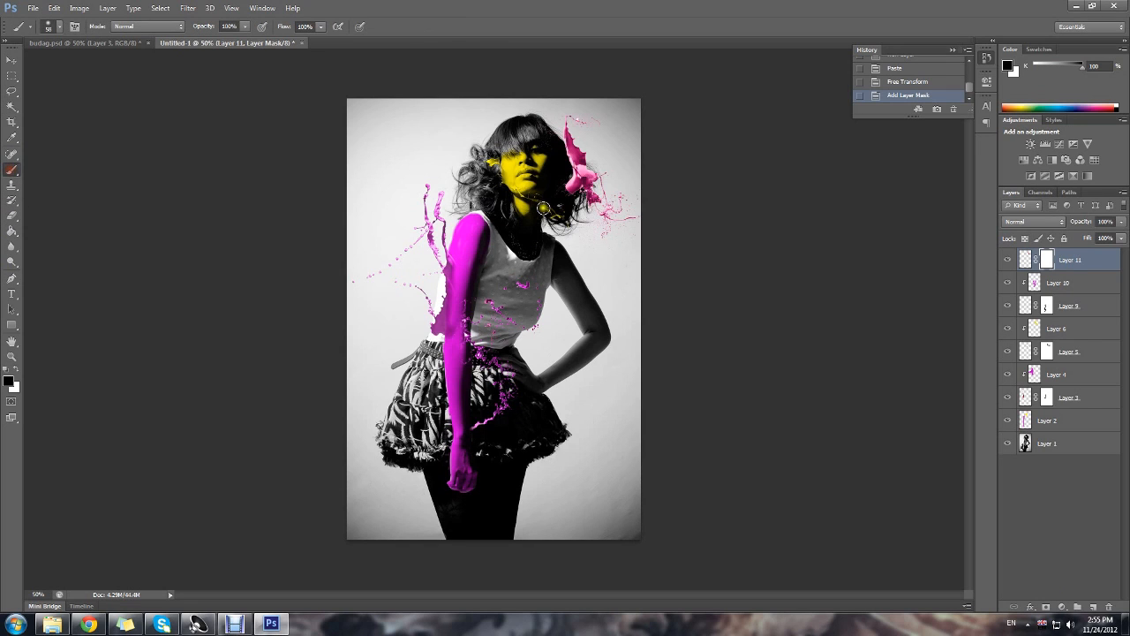
{"action": "left_click_drag", "start_coordinate": [581, 196], "coordinate": [583, 212]}
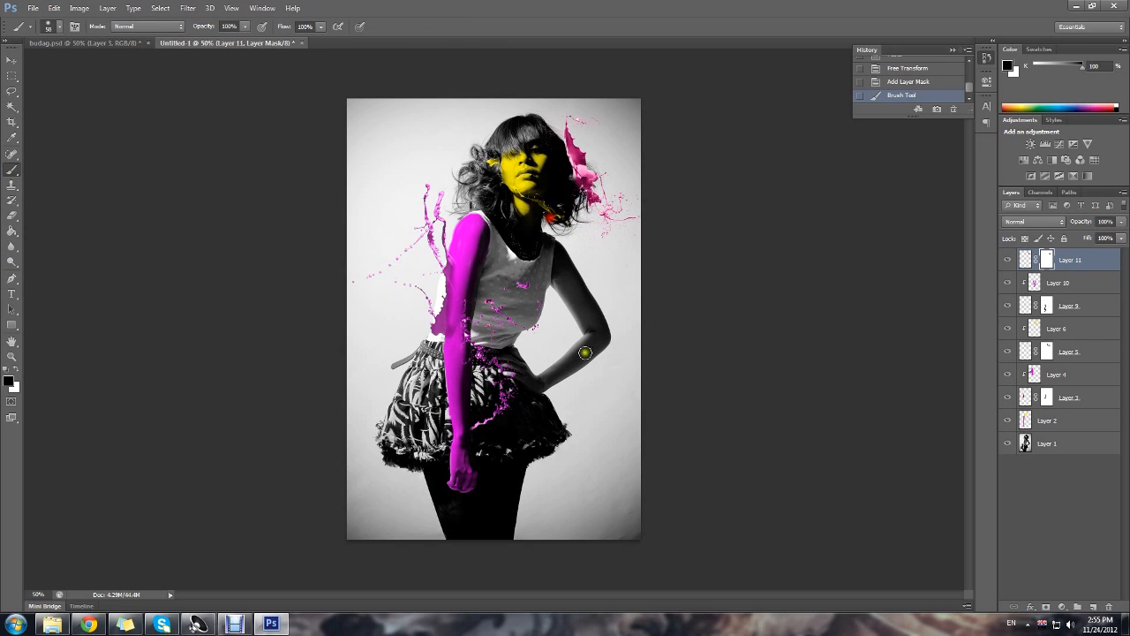
Create a new layer in Color mode clipped to the masked splash on Layer 11.
{"action": "left_click", "coordinate": [1092, 606], "text": "alt"}
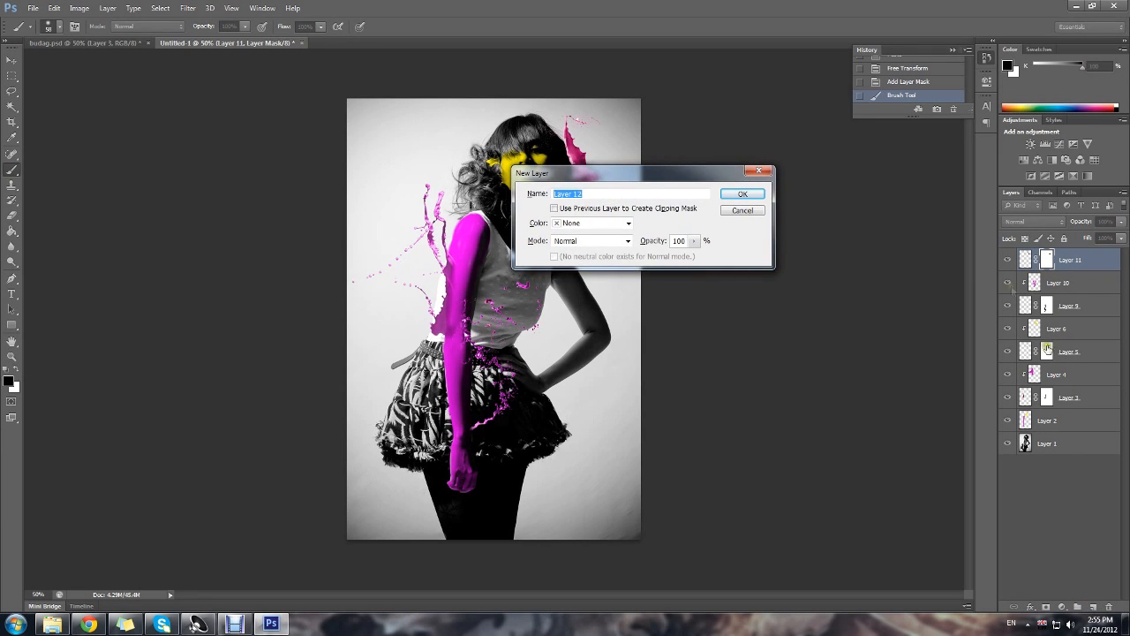
{"action": "left_click", "coordinate": [618, 239]}
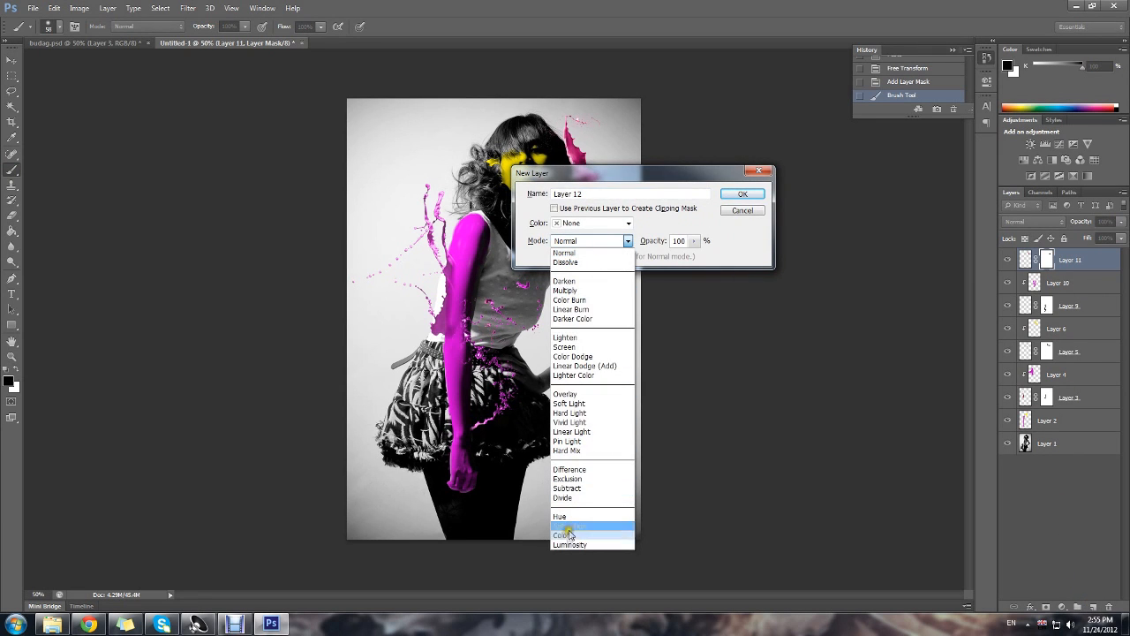
{"action": "left_click", "coordinate": [568, 535]}
{"action": "left_click", "coordinate": [591, 224]}
{"action": "left_click", "coordinate": [590, 227]}
{"action": "left_click", "coordinate": [568, 210]}
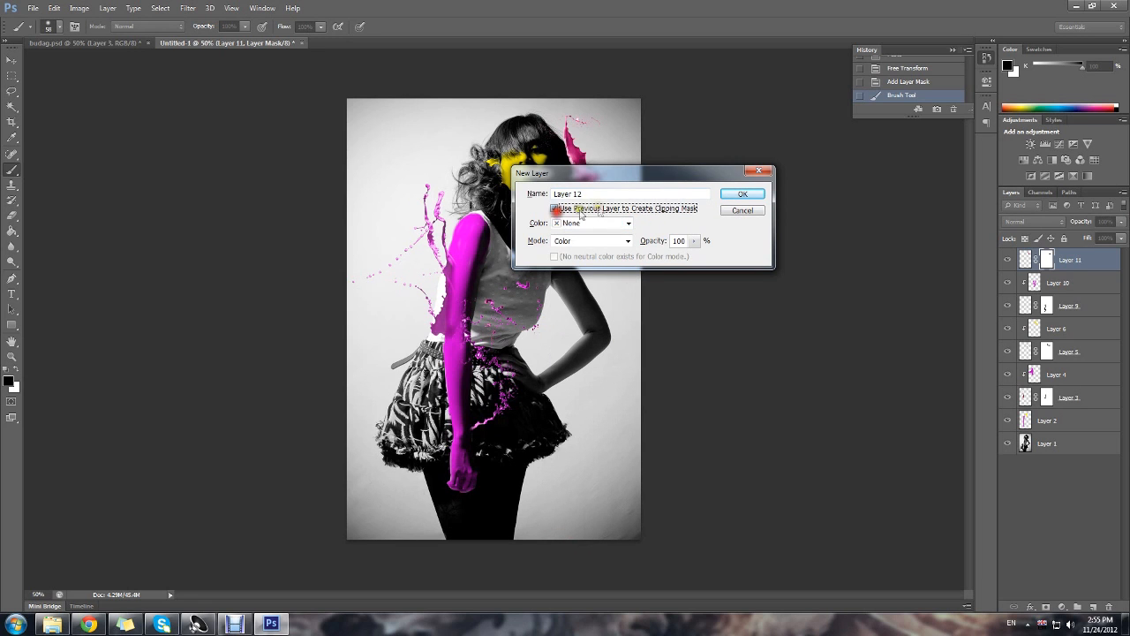
{"action": "left_click", "coordinate": [743, 196]}
Sample black 000000 from the hair and brush it over the clipped splash to remove its pink colour.
{"action": "left_click", "coordinate": [8, 381]}
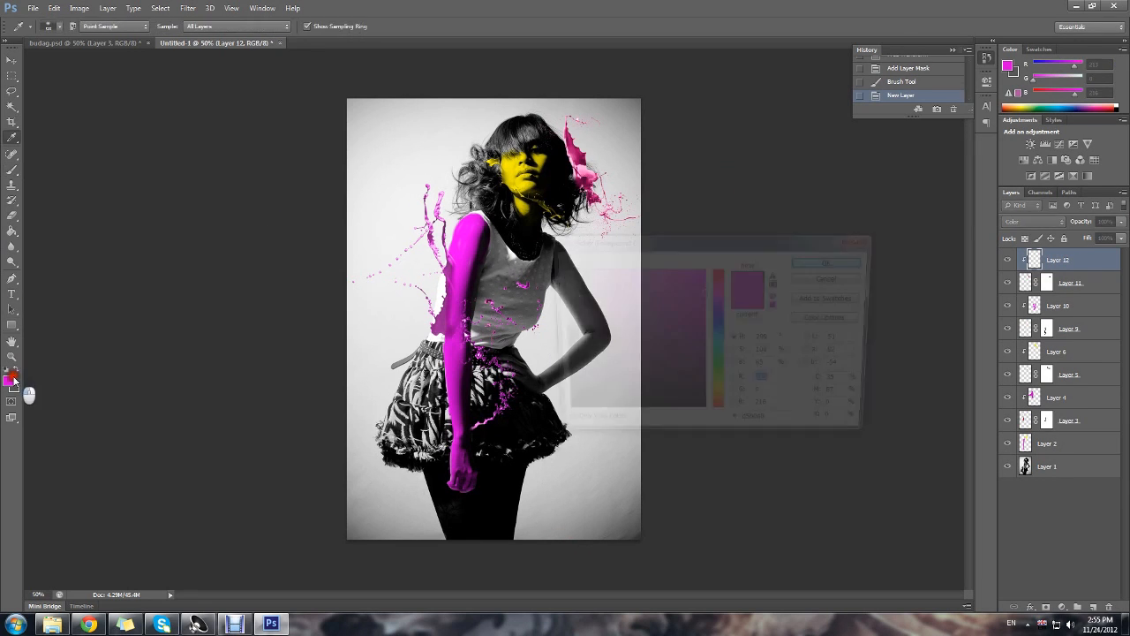
{"action": "left_click", "coordinate": [574, 175]}
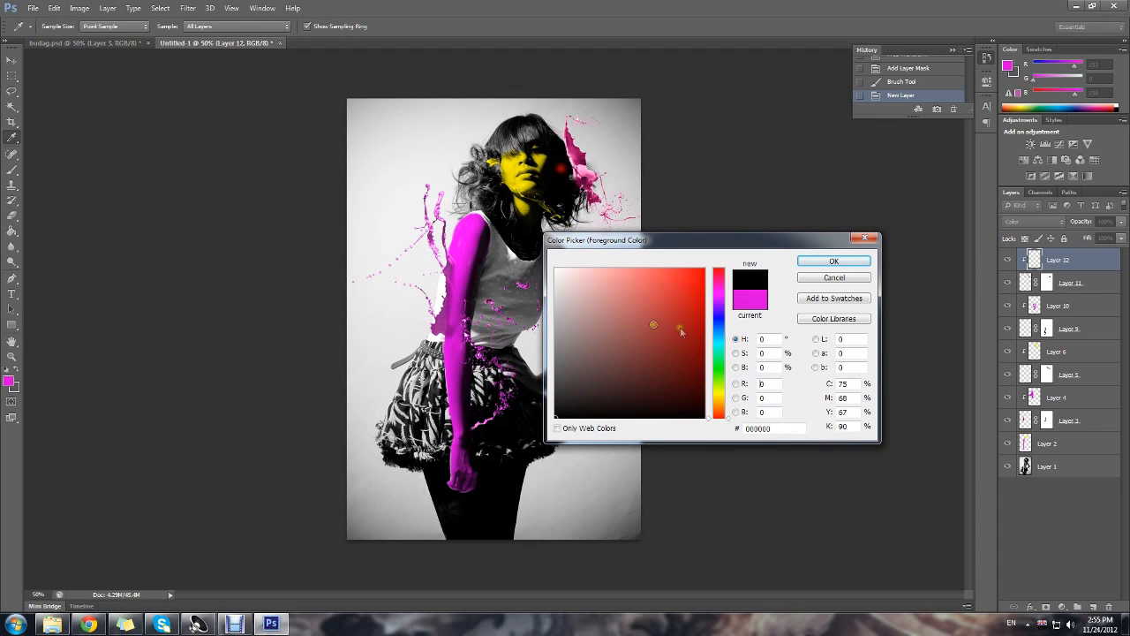
{"action": "left_click", "coordinate": [834, 262]}
{"action": "mouse_move", "coordinate": [552, 112]}
{"action": "left_mouse_down"}
{"action": "mouse_move", "coordinate": [581, 186]}
{"action": "mouse_move", "coordinate": [563, 96]}
{"action": "mouse_move", "coordinate": [619, 214]}
{"action": "mouse_move", "coordinate": [596, 181]}
{"action": "mouse_move", "coordinate": [613, 236]}
{"action": "mouse_move", "coordinate": [618, 216]}
{"action": "mouse_move", "coordinate": [644, 238]}
{"action": "mouse_move", "coordinate": [611, 212]}
{"action": "mouse_move", "coordinate": [575, 145]}
{"action": "mouse_move", "coordinate": [588, 192]}
{"action": "mouse_move", "coordinate": [582, 119]}
{"action": "left_mouse_up"}
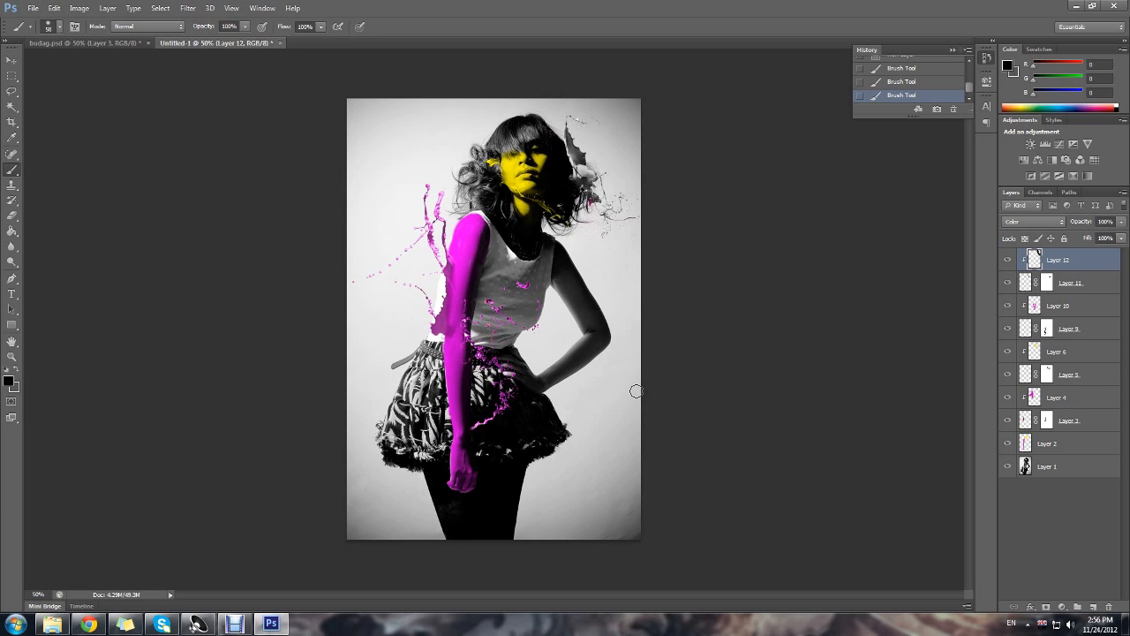
Turn the splash on Layer 11 black with a Hue/Saturation adjustment, setting Lightness to -100.
{"action": "left_click", "coordinate": [1040, 282]}
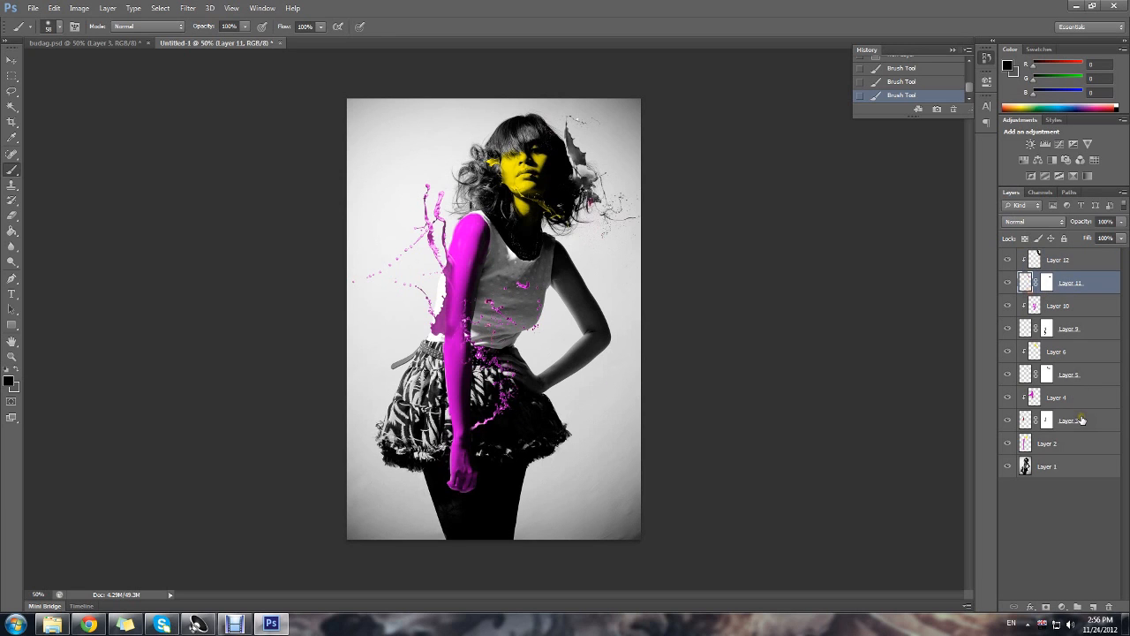
{"action": "key", "text": "ctrl+u"}
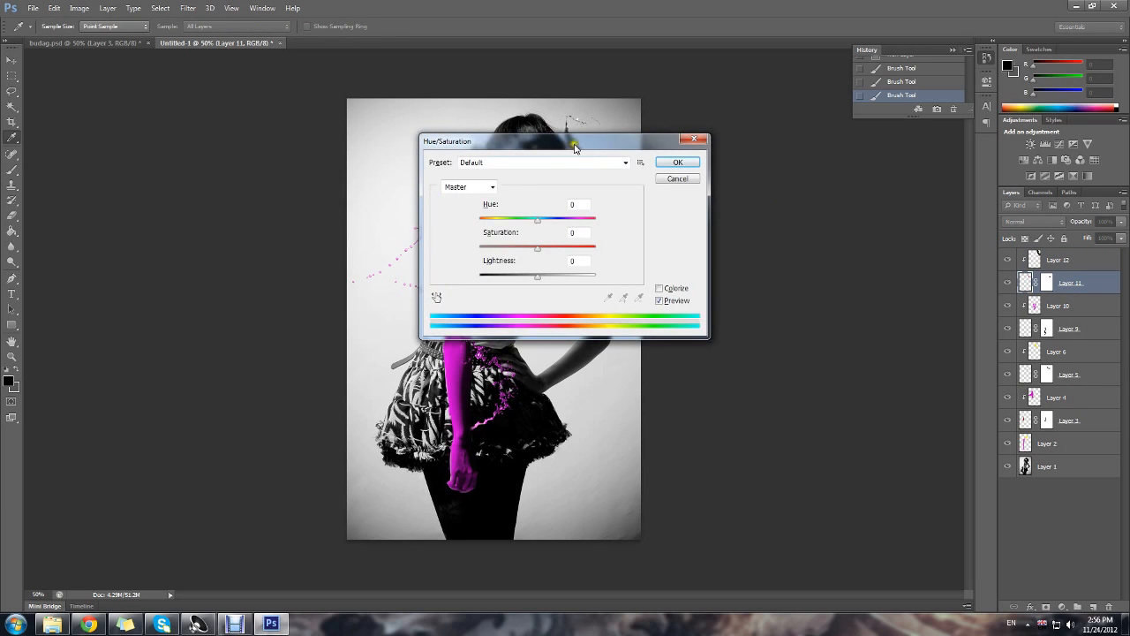
{"action": "left_click_drag", "start_coordinate": [574, 145], "coordinate": [761, 317]}
{"action": "left_click", "coordinate": [844, 460]}
{"action": "left_click", "coordinate": [844, 460]}
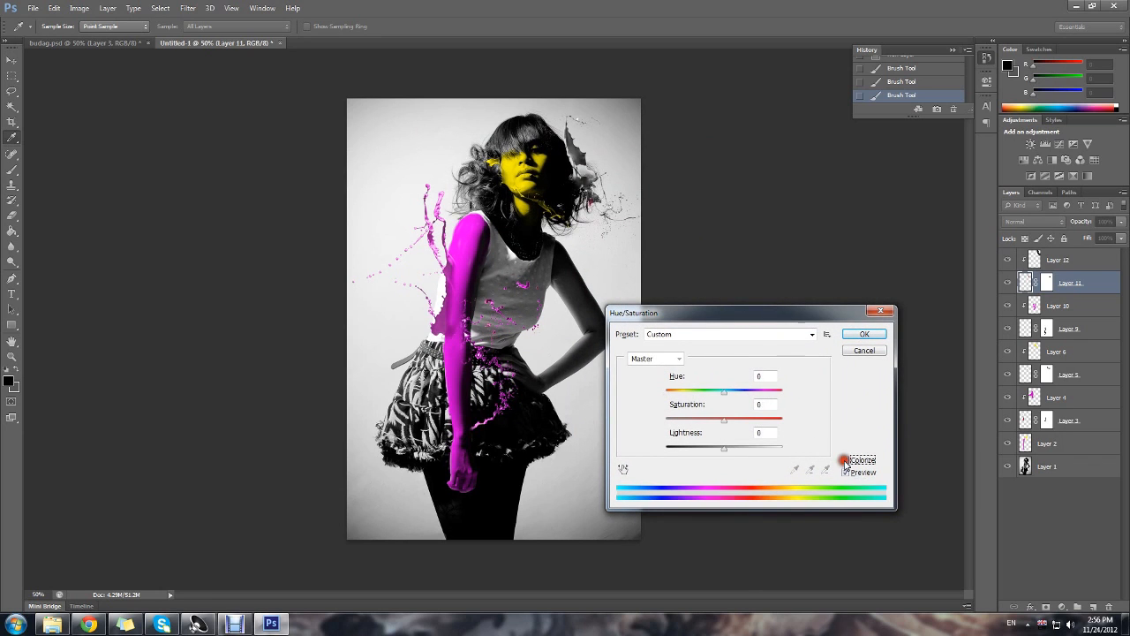
{"action": "left_click_drag", "start_coordinate": [724, 449], "coordinate": [655, 444]}
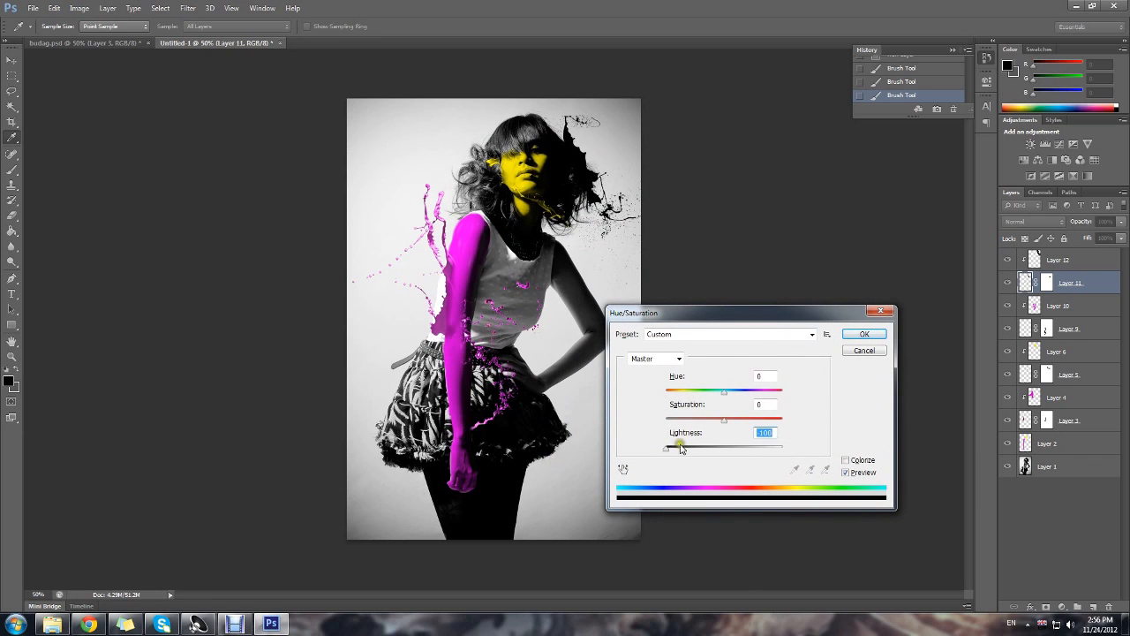
{"action": "left_click", "coordinate": [863, 333]}
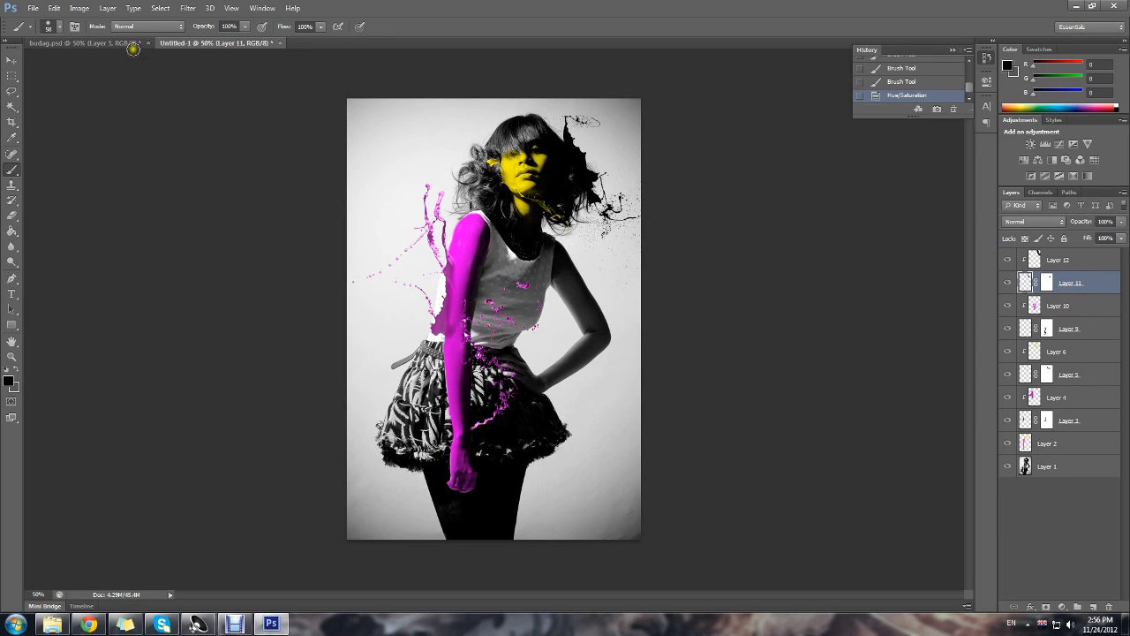
Check the finished bodag.psd for reference and stamp all visible portrait layers into a new layer above Layer 12.
{"action": "left_click", "coordinate": [131, 45]}
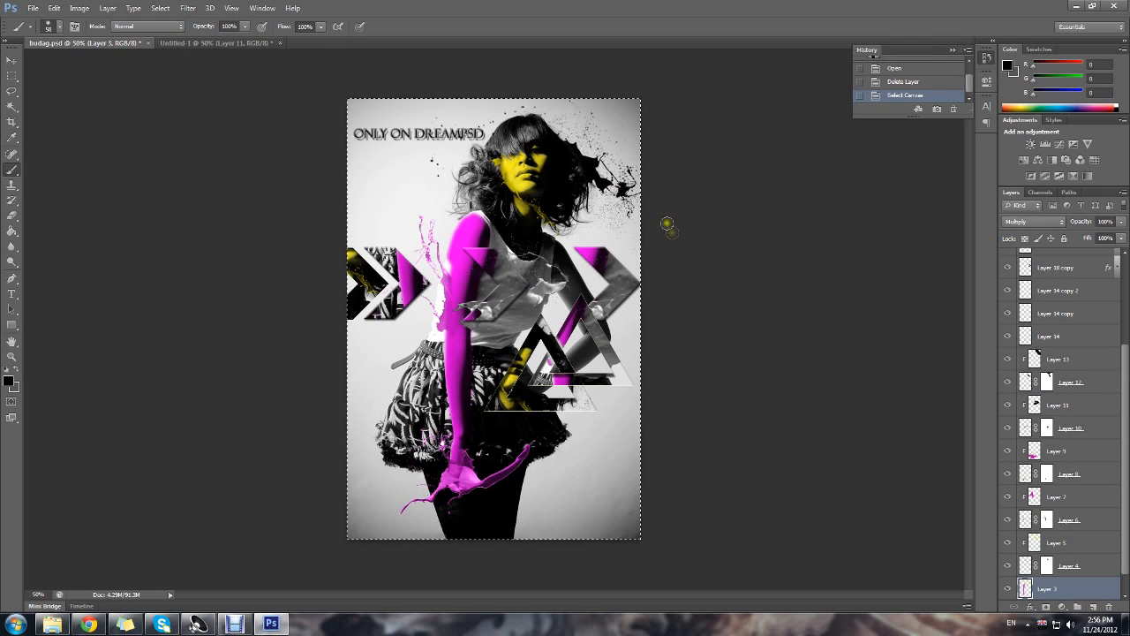
{"action": "left_click", "coordinate": [212, 44]}
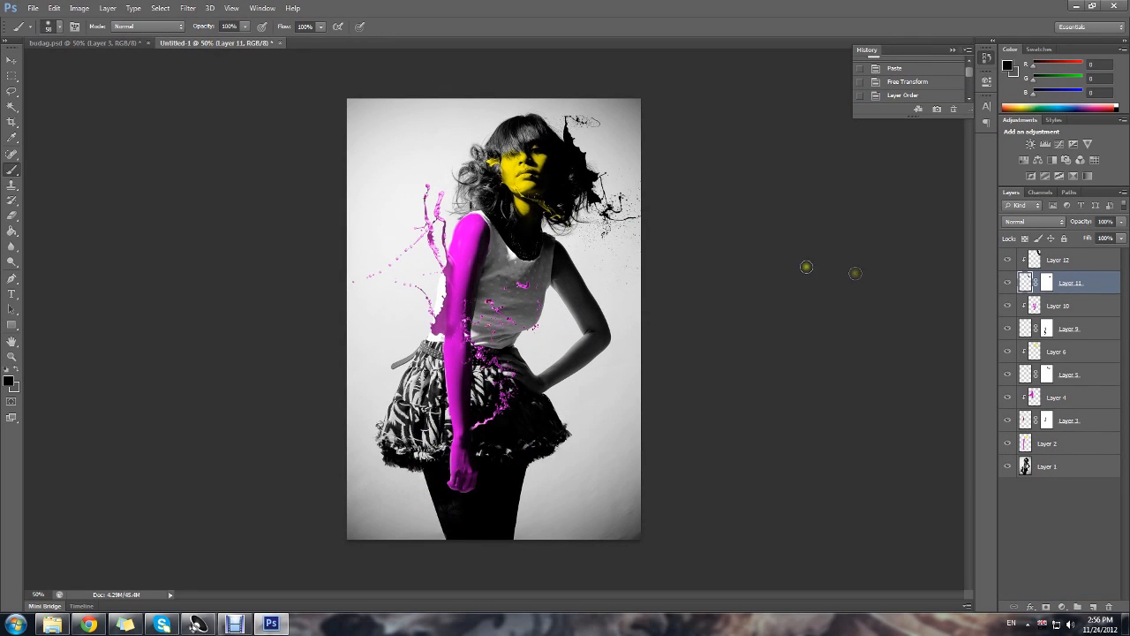
{"action": "left_click", "coordinate": [103, 41]}
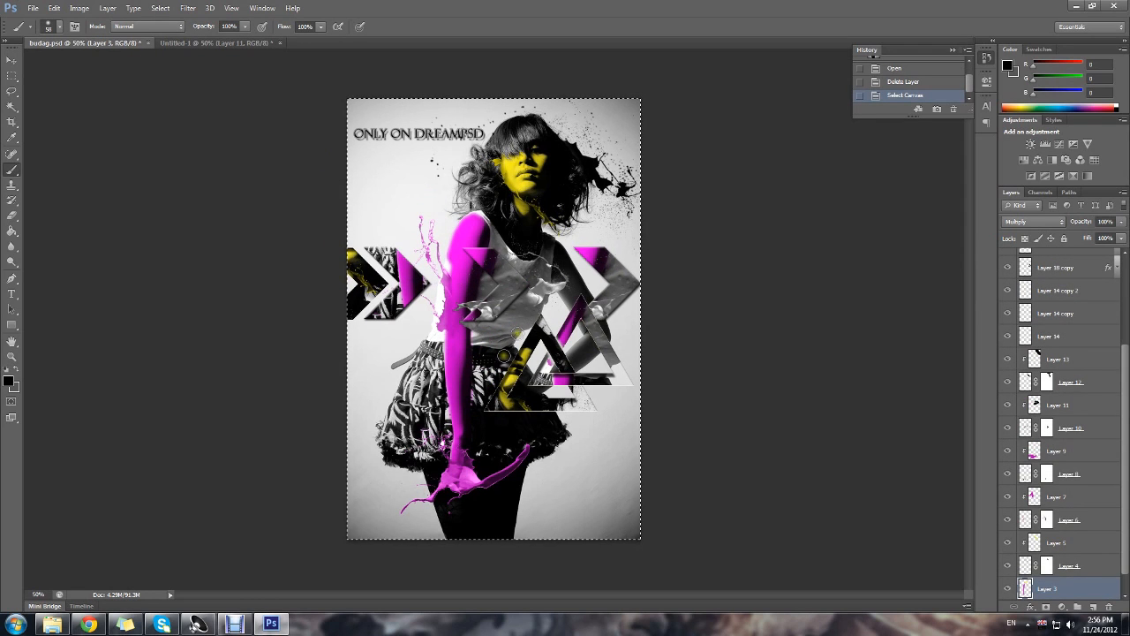
{"action": "left_click", "coordinate": [216, 43]}
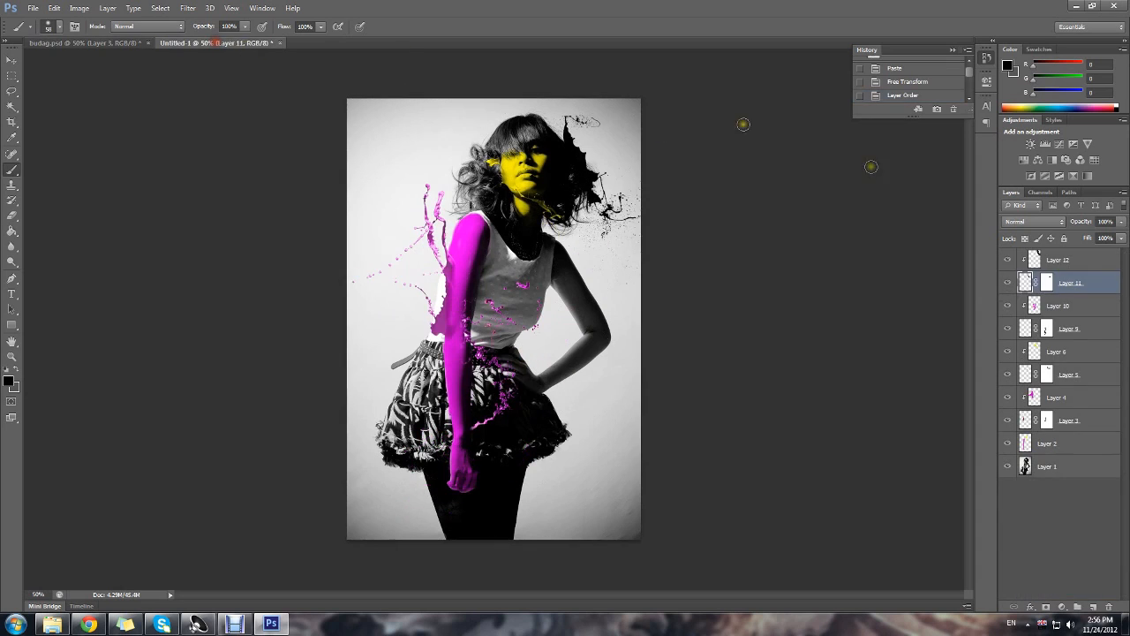
{"action": "left_click", "coordinate": [1058, 257]}
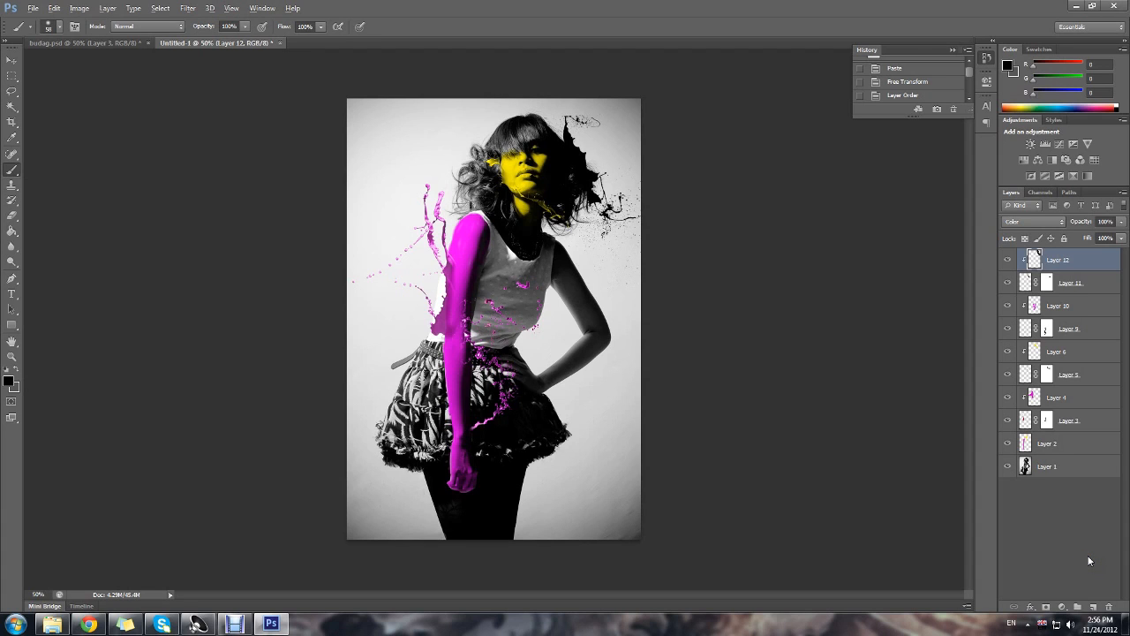
{"action": "key", "text": "ctrl+shift+alt+e"}
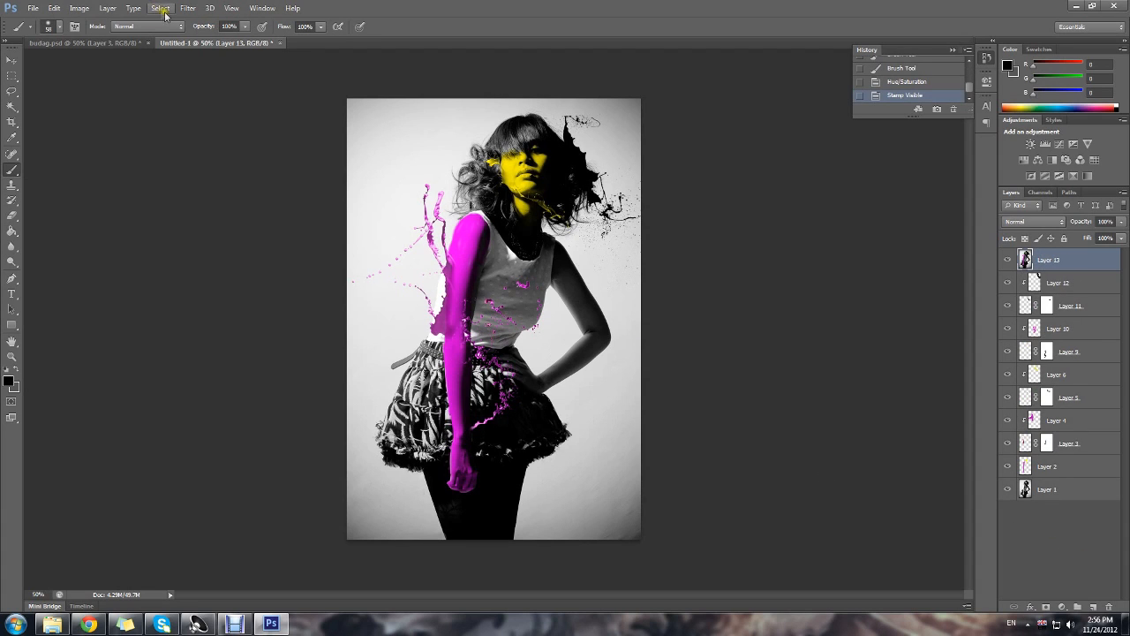
Activate the Custom Shape tool and replace its current shapes with the All set.
{"action": "left_click", "coordinate": [12, 263]}
{"action": "left_click", "coordinate": [11, 281]}
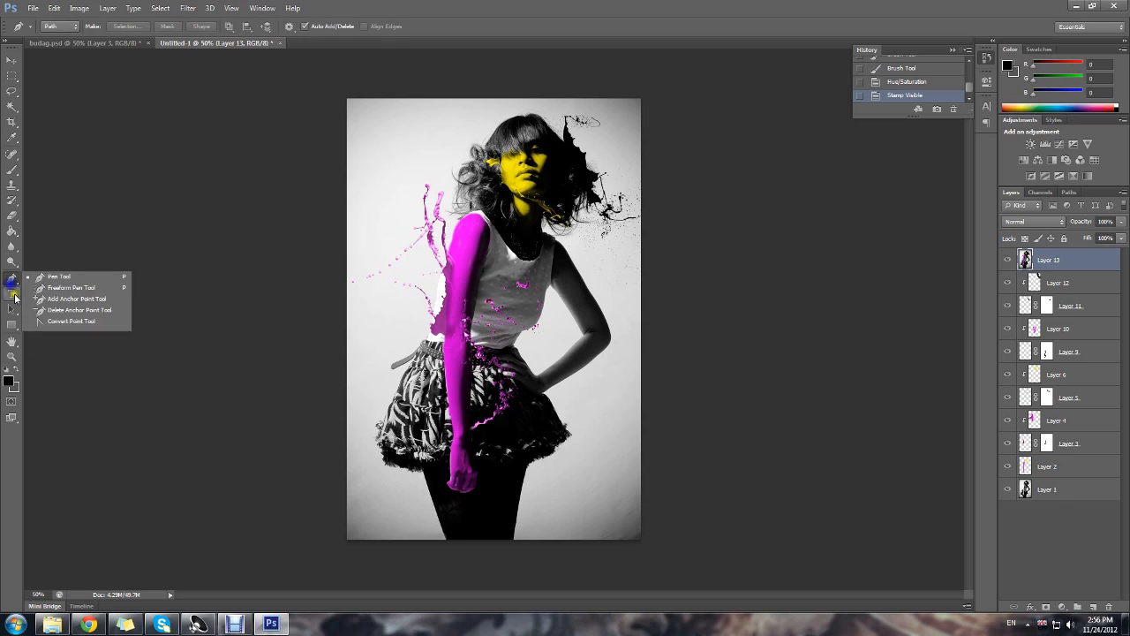
{"action": "left_click", "coordinate": [13, 326]}
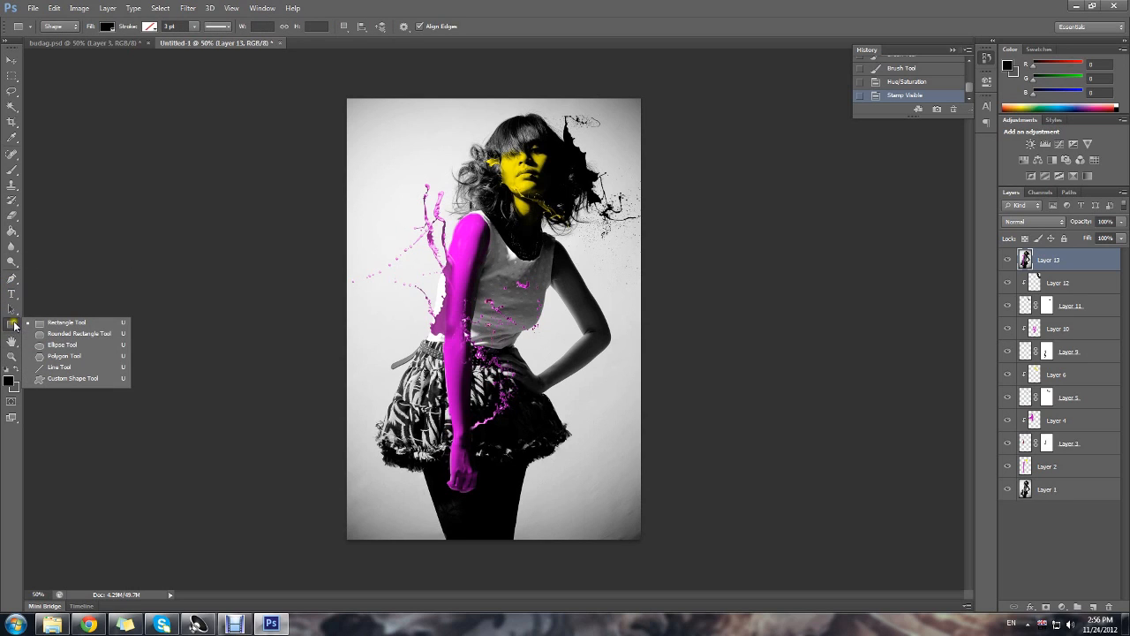
{"action": "left_click", "coordinate": [53, 379]}
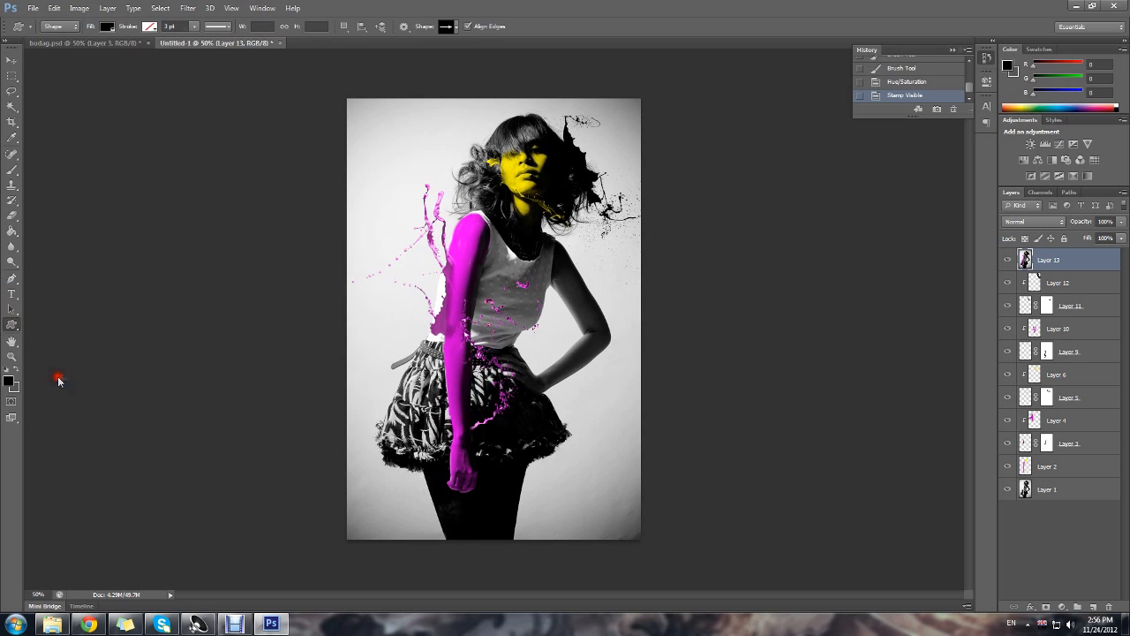
{"action": "left_click", "coordinate": [455, 28]}
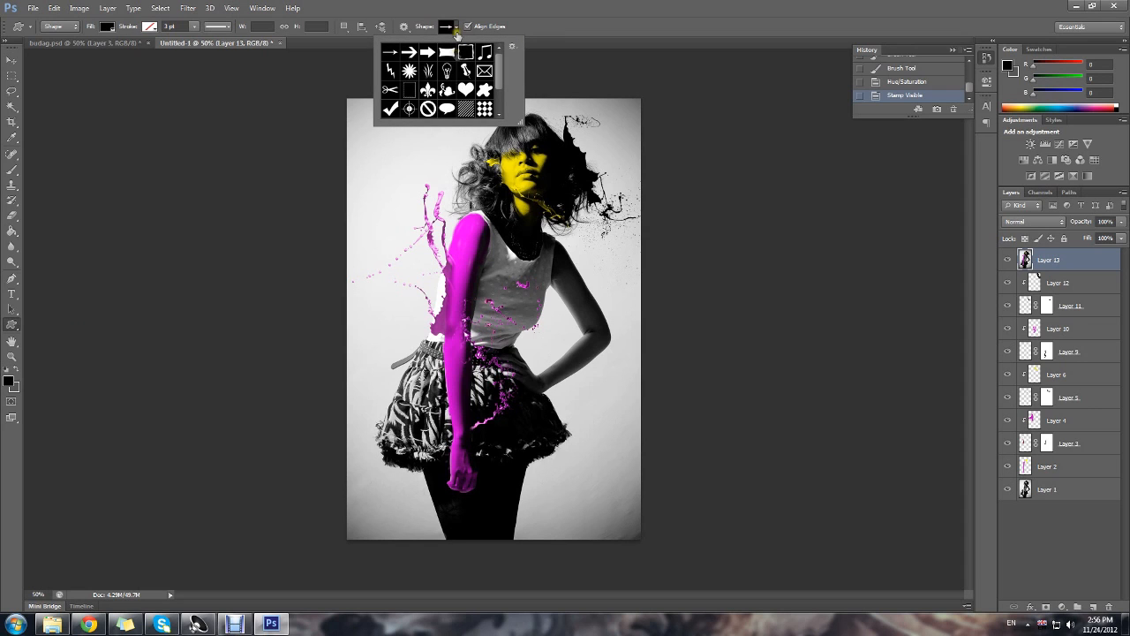
{"action": "scroll", "coordinate": [484, 95], "scroll_direction": "down", "scroll_amount": 3}
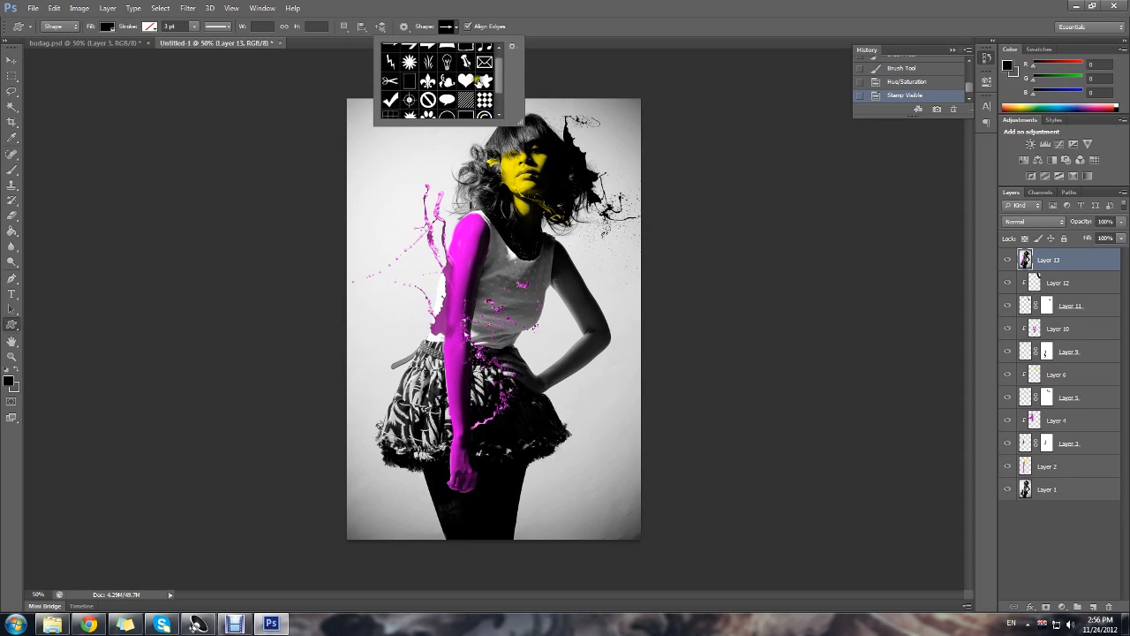
{"action": "left_click", "coordinate": [512, 45]}
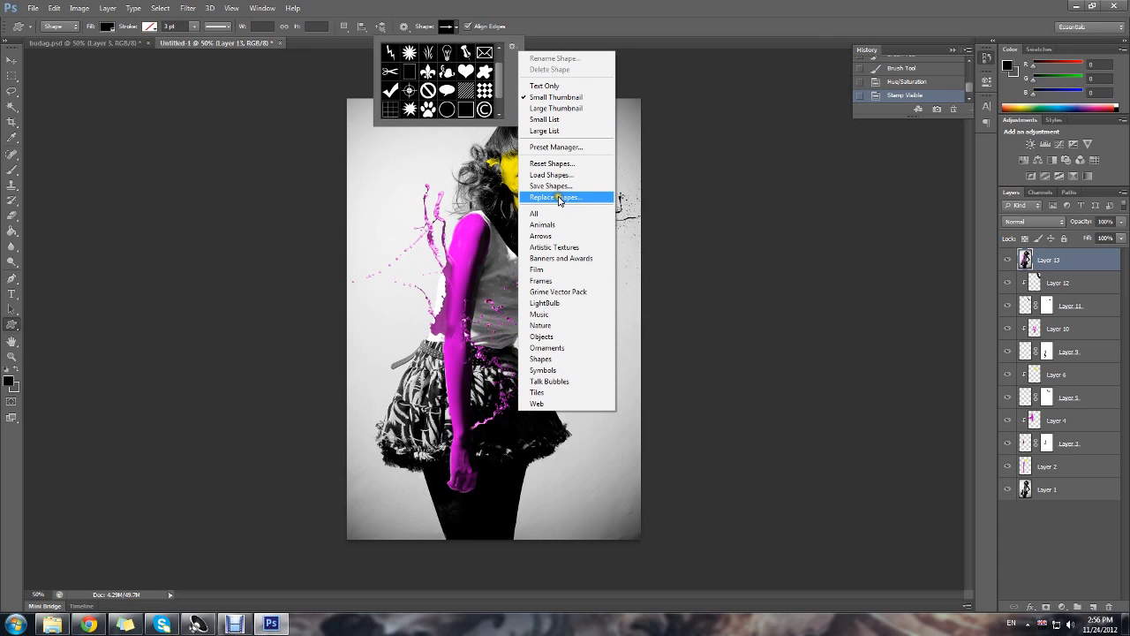
{"action": "left_click", "coordinate": [541, 216]}
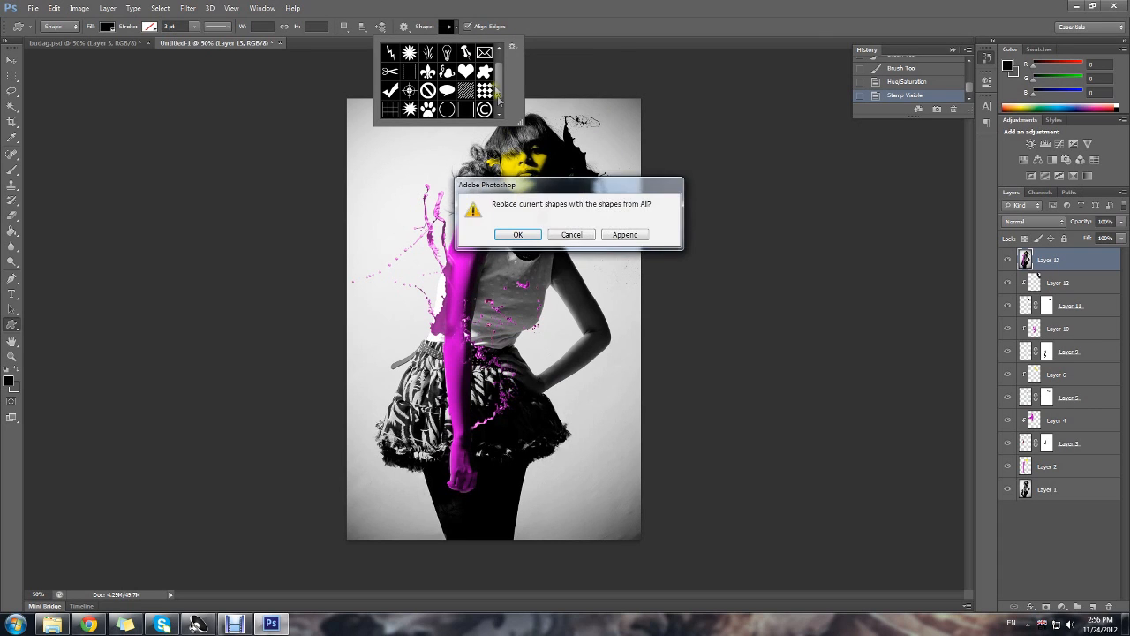
{"action": "left_click", "coordinate": [525, 240]}
Choose the chevron arrow as the custom shape.
{"action": "scroll", "coordinate": [500, 61], "scroll_direction": "up", "scroll_amount": 2}
{"action": "left_click", "coordinate": [484, 70]}
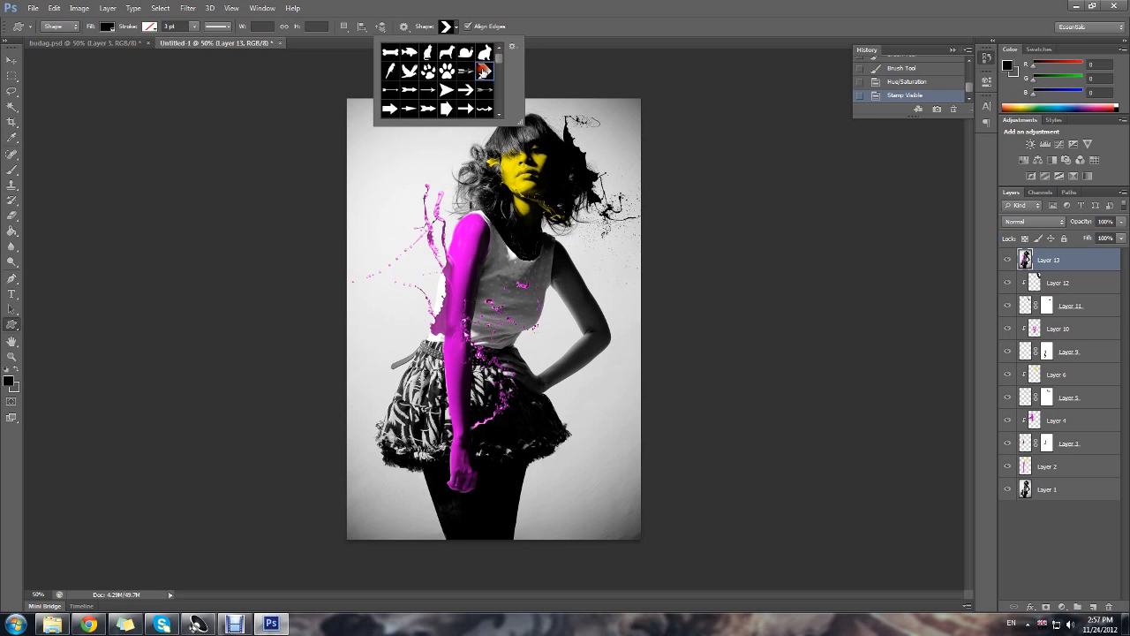
{"action": "left_click", "coordinate": [484, 70]}
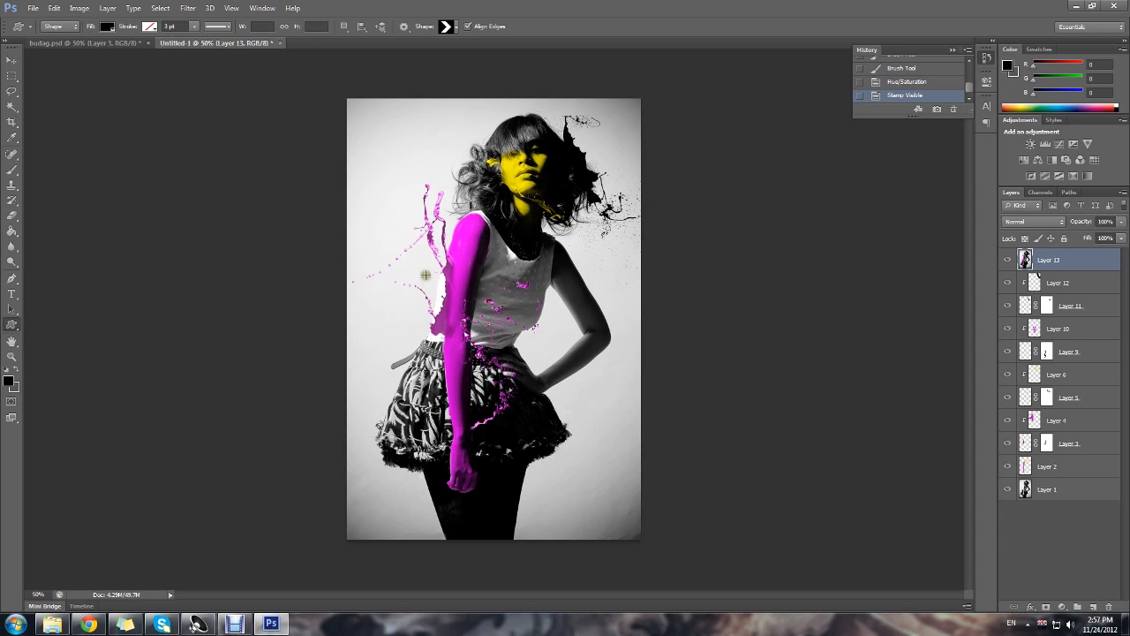
{"action": "left_click_drag", "start_coordinate": [366, 259], "coordinate": [439, 334]}
{"action": "left_click_drag", "start_coordinate": [438, 334], "coordinate": [439, 334]}
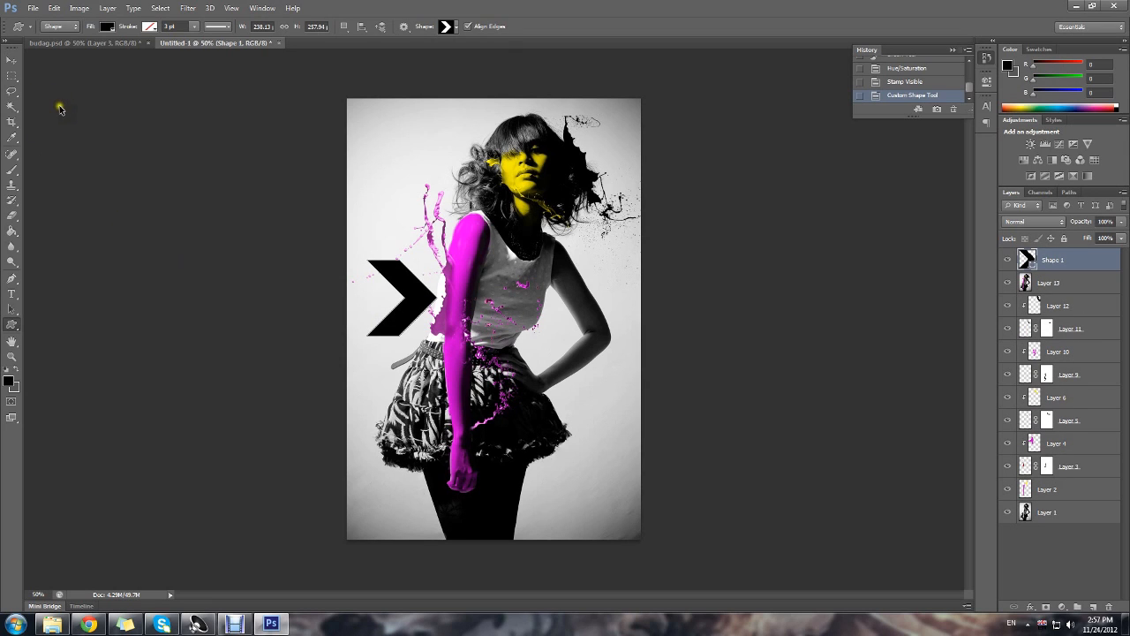
{"action": "key", "text": "ctrl+z"}
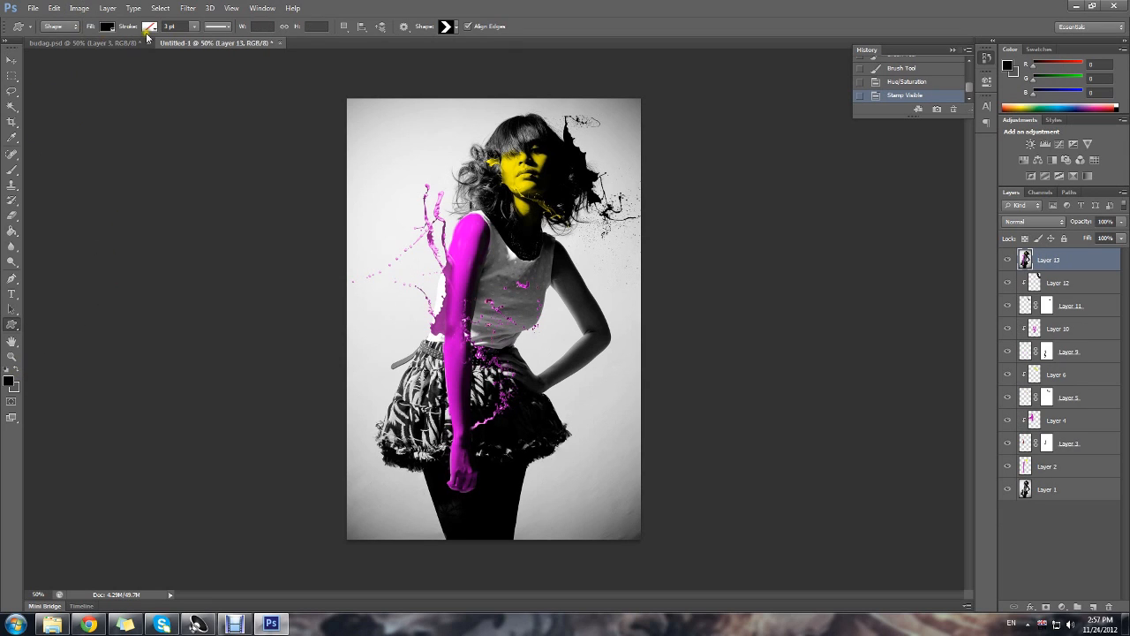
Set the shape fill to no colour and draw a chevron about 264 × 286 px across the magenta arm.
{"action": "left_click", "coordinate": [114, 27]}
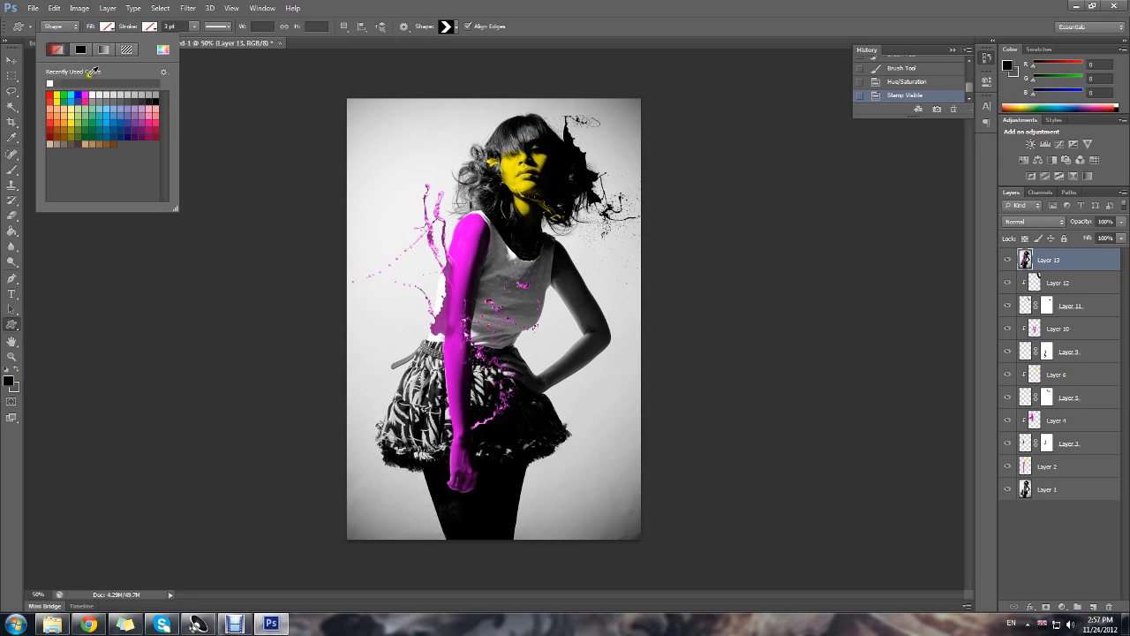
{"action": "left_click", "coordinate": [114, 29]}
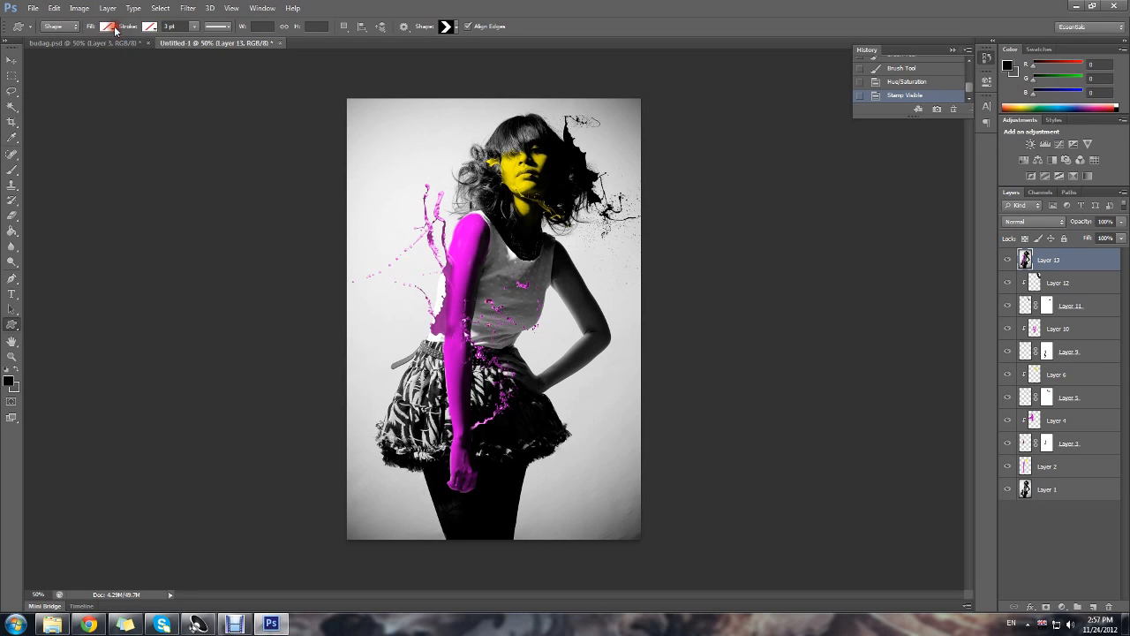
{"action": "left_click_drag", "start_coordinate": [427, 262], "coordinate": [526, 347]}
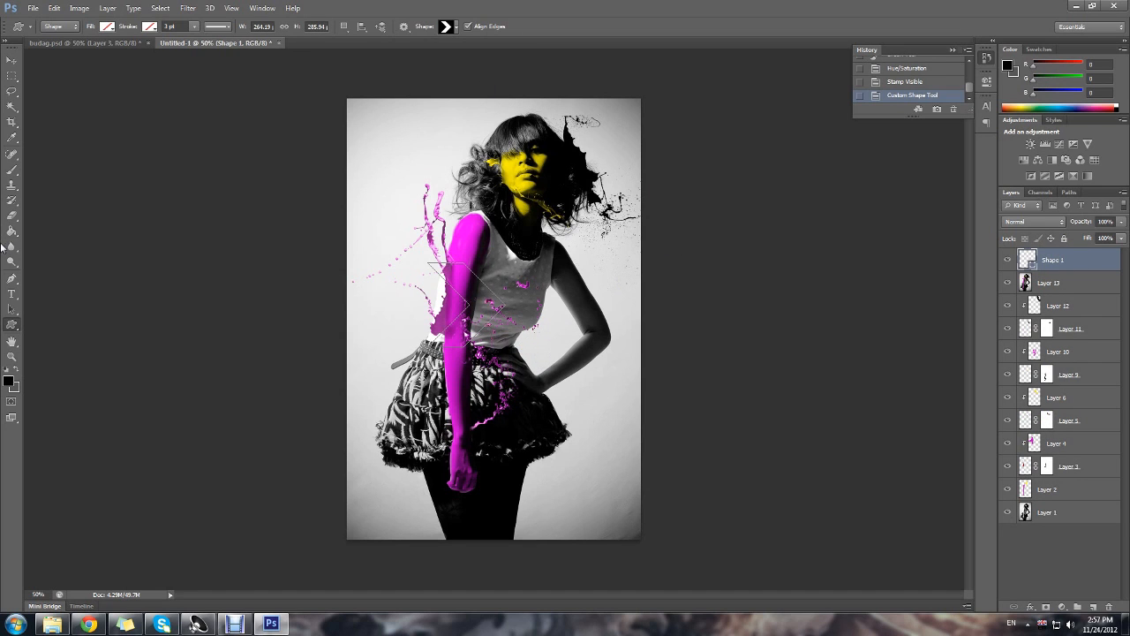
Convert the chevron path into a new selection and delete its shape layer.
{"action": "left_click", "coordinate": [12, 278]}
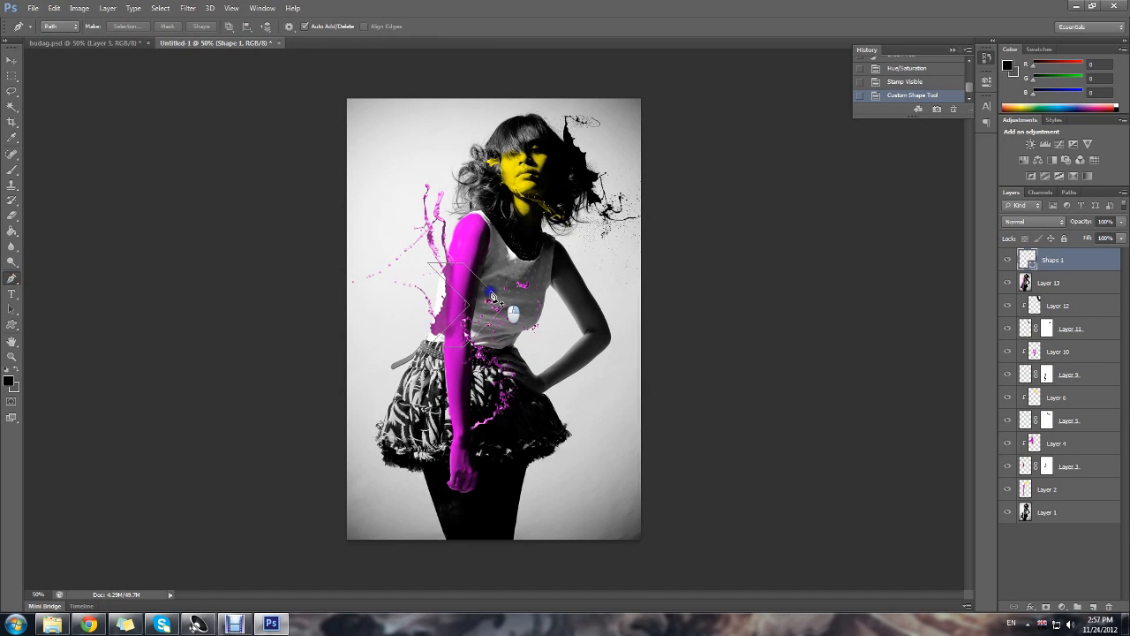
{"action": "right_click", "coordinate": [491, 295]}
{"action": "left_click", "coordinate": [537, 365]}
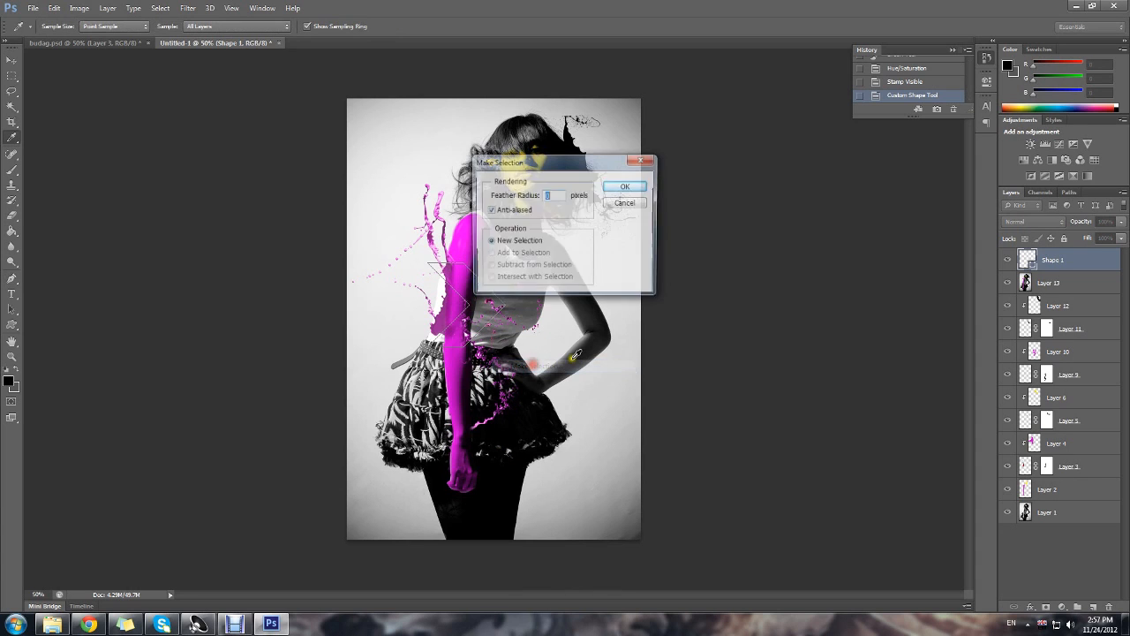
{"action": "left_click", "coordinate": [625, 187]}
{"action": "left_click_drag", "start_coordinate": [1068, 268], "coordinate": [1107, 607]}
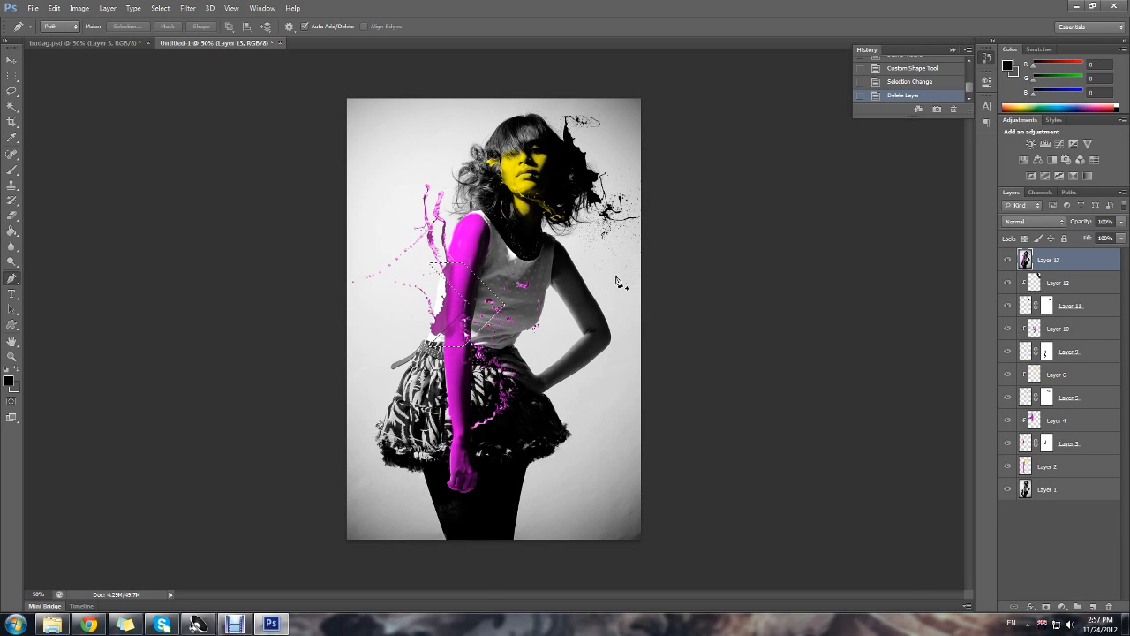
Paste a copy of the chevron-shaped selection from Layer 13 as a new layer and move it to the photo's left edge.
{"action": "key", "text": "ctrl+v"}
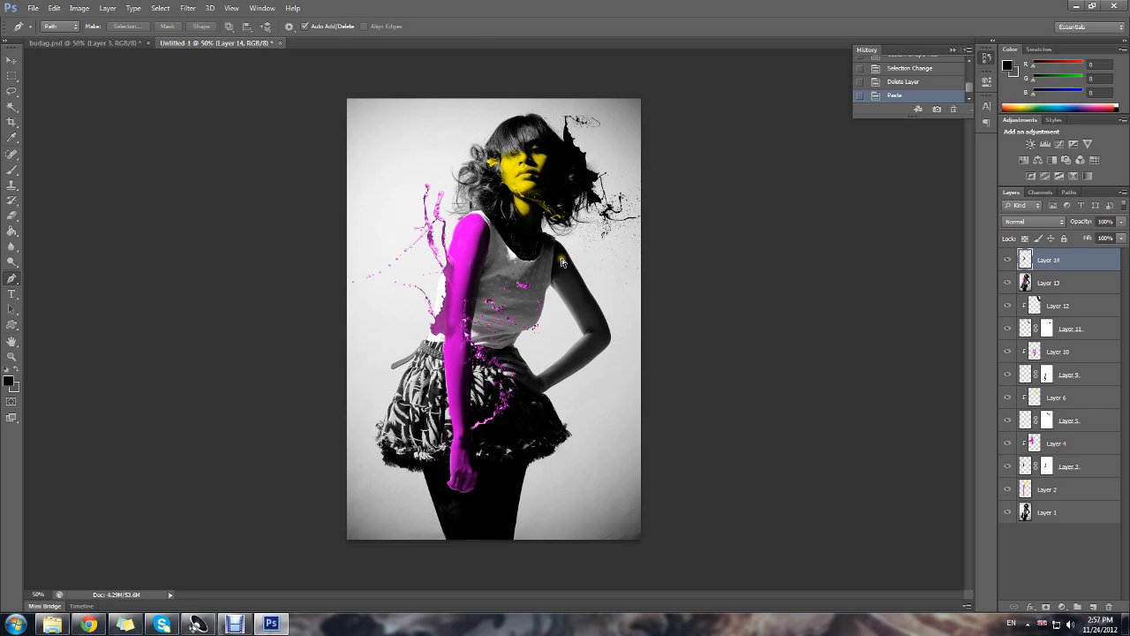
{"action": "key", "text": "ctrl+t"}
{"action": "left_click_drag", "start_coordinate": [470, 330], "coordinate": [384, 331]}
{"action": "key", "text": "p"}
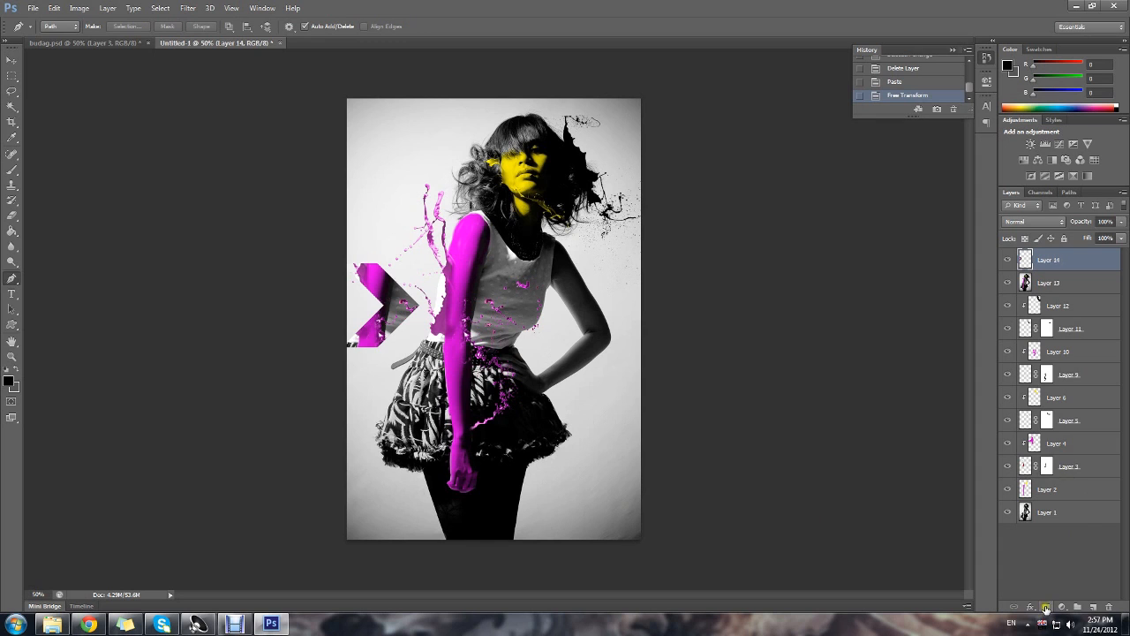
Add a Bevel & Emboss to the chevron on Layer 14 and a Drop Shadow with a distance of 11 px.
{"action": "left_click", "coordinate": [1030, 608]}
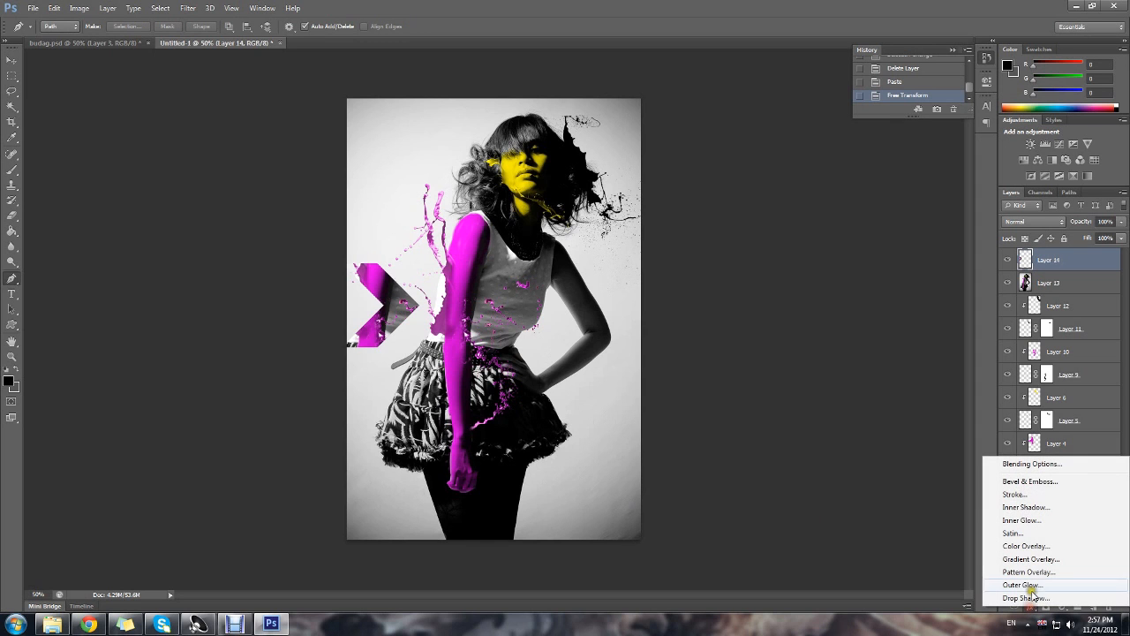
{"action": "left_click", "coordinate": [1029, 483]}
{"action": "left_click_drag", "start_coordinate": [528, 121], "coordinate": [777, 287]}
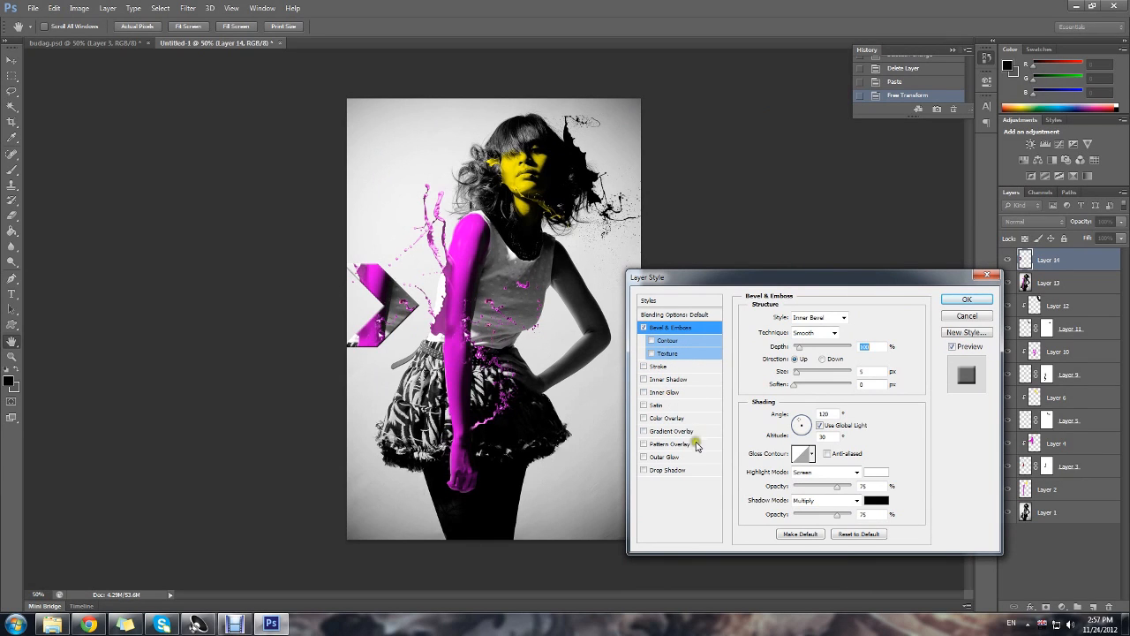
{"action": "left_click", "coordinate": [663, 470]}
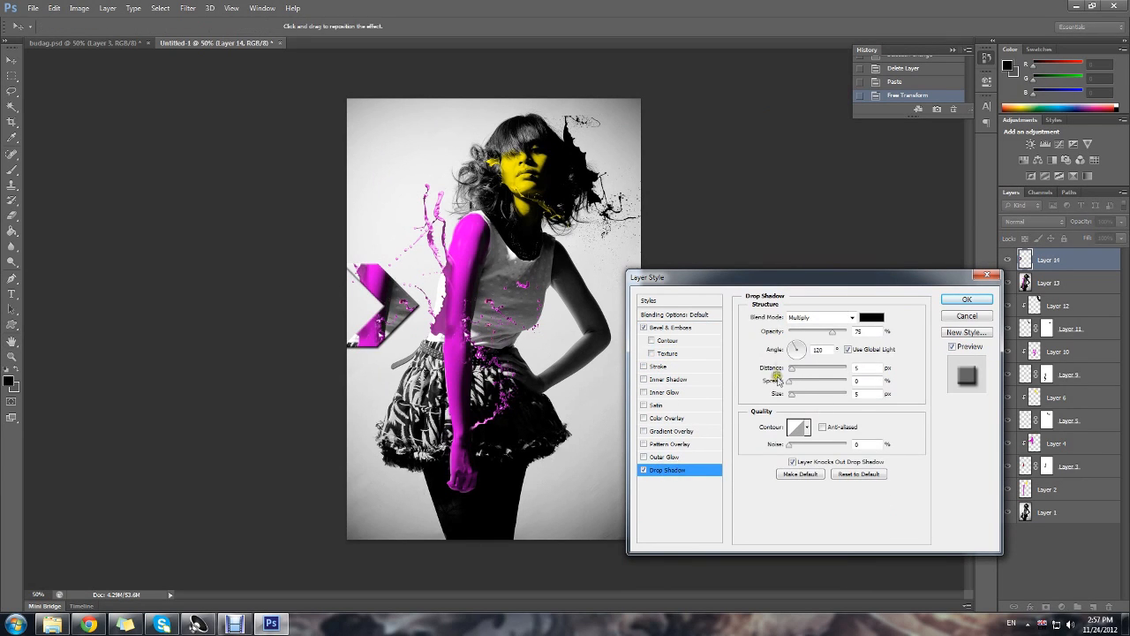
{"action": "left_click_drag", "start_coordinate": [795, 370], "coordinate": [796, 372]}
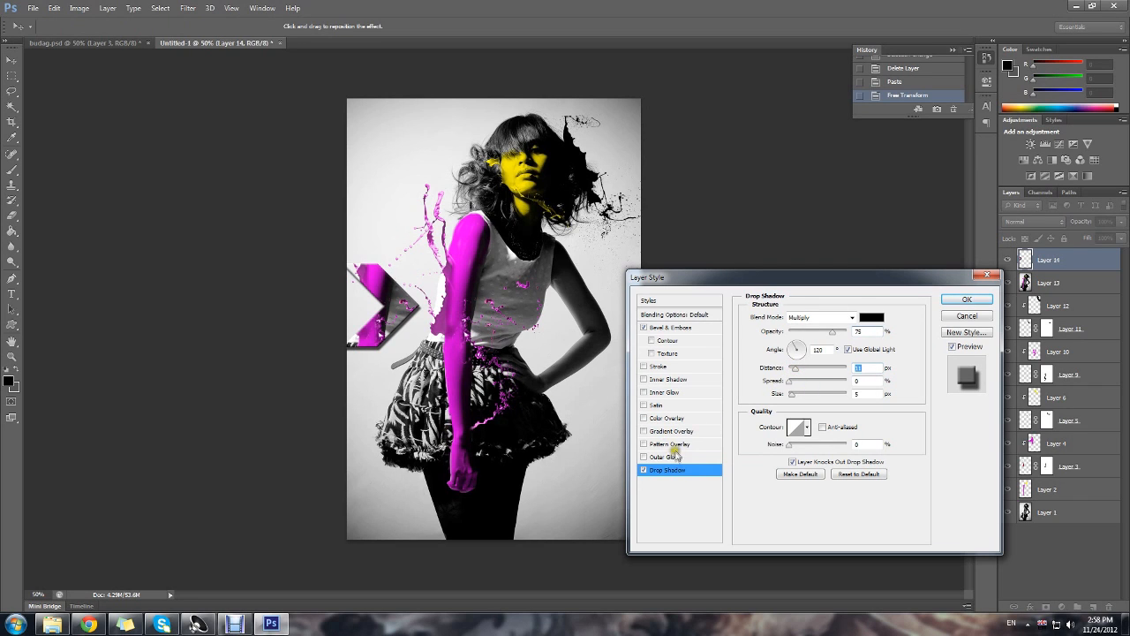
Add an Inner Shadow with a distance of 10 px to the chevron and apply the layer style.
{"action": "left_click", "coordinate": [666, 392]}
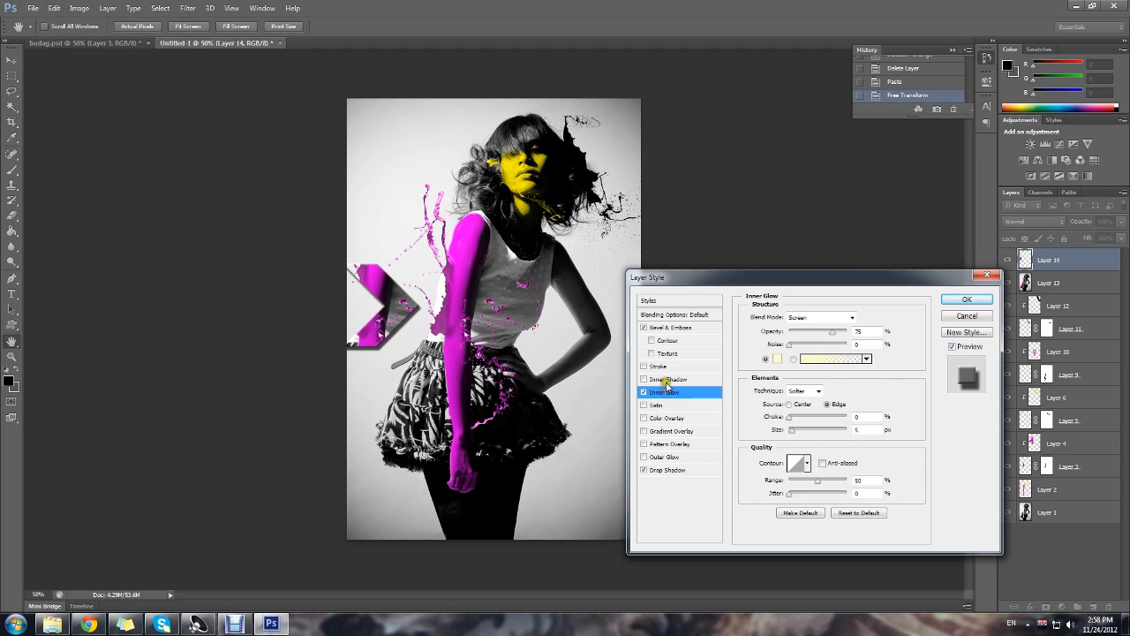
{"action": "left_click", "coordinate": [661, 379]}
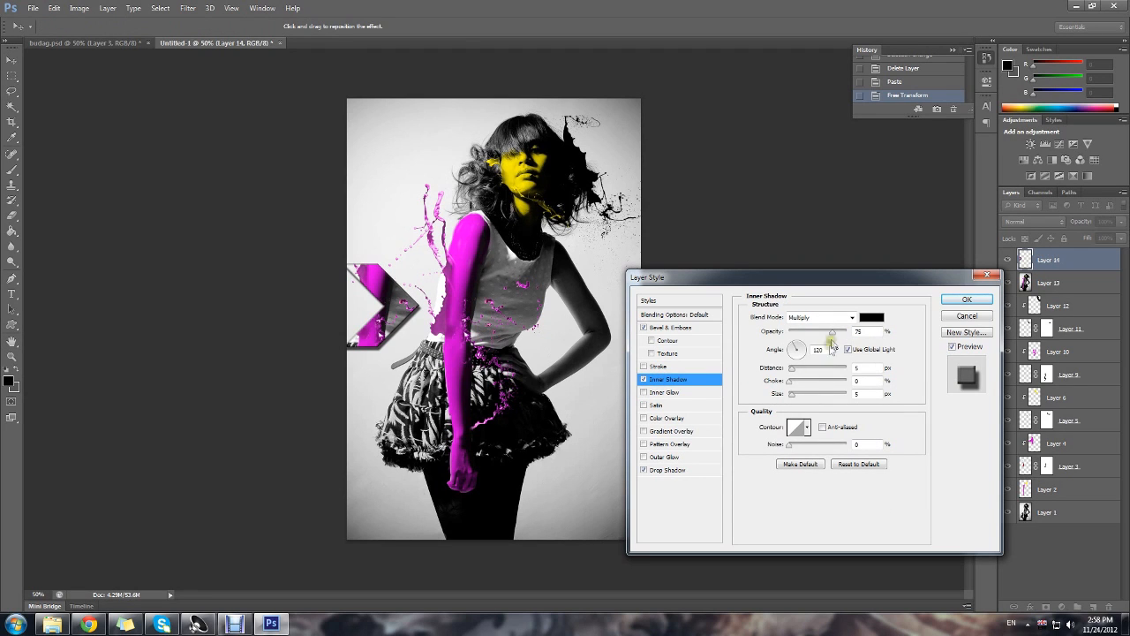
{"action": "left_click_drag", "start_coordinate": [791, 369], "coordinate": [796, 372]}
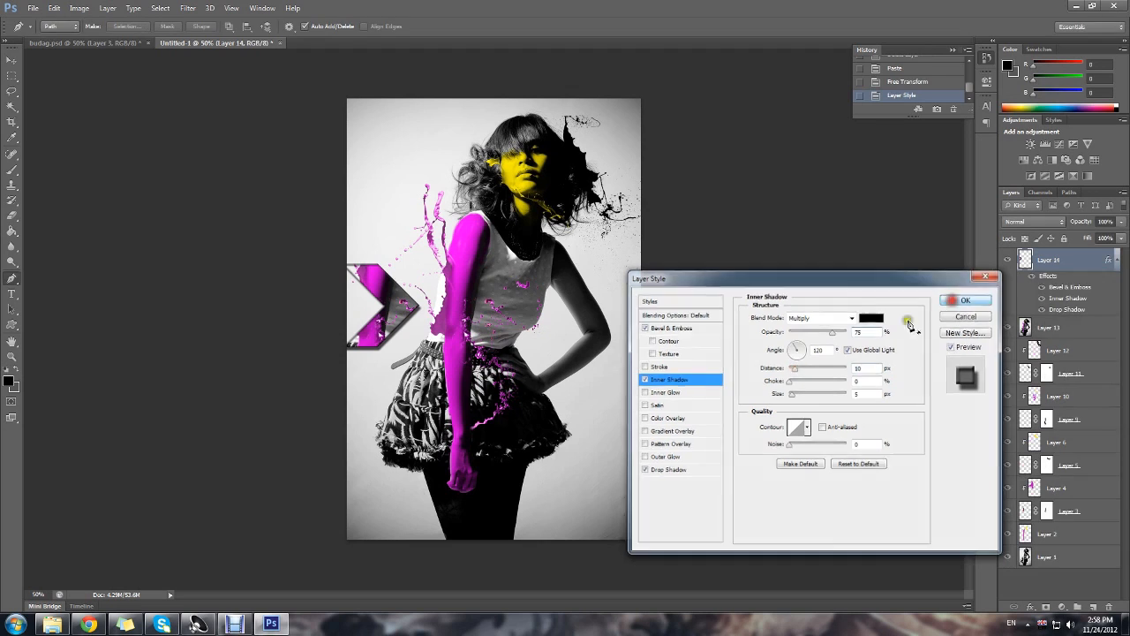
{"action": "left_click", "coordinate": [967, 300]}
Duplicate Layer 14 and move the copied chevron to the right of the first one, over the magenta arm.
{"action": "left_click", "coordinate": [1114, 259]}
{"action": "left_click_drag", "start_coordinate": [1060, 263], "coordinate": [1093, 607]}
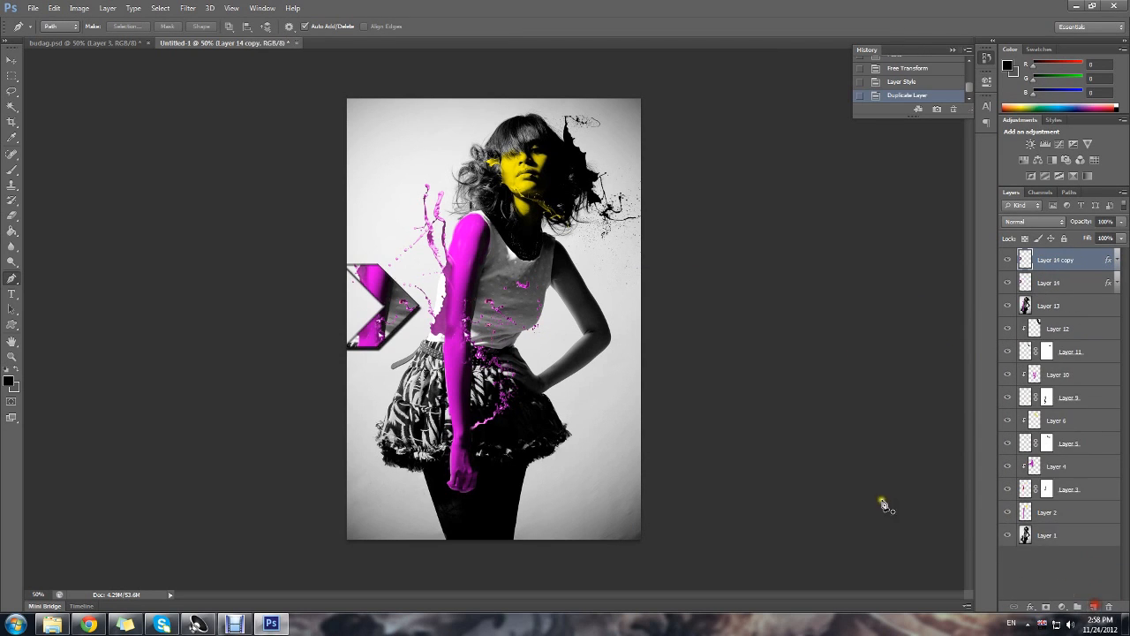
{"action": "key", "text": "ctrl+t"}
{"action": "left_click_drag", "start_coordinate": [382, 329], "coordinate": [446, 333]}
{"action": "key", "text": "Return"}
{"action": "key", "text": "p"}
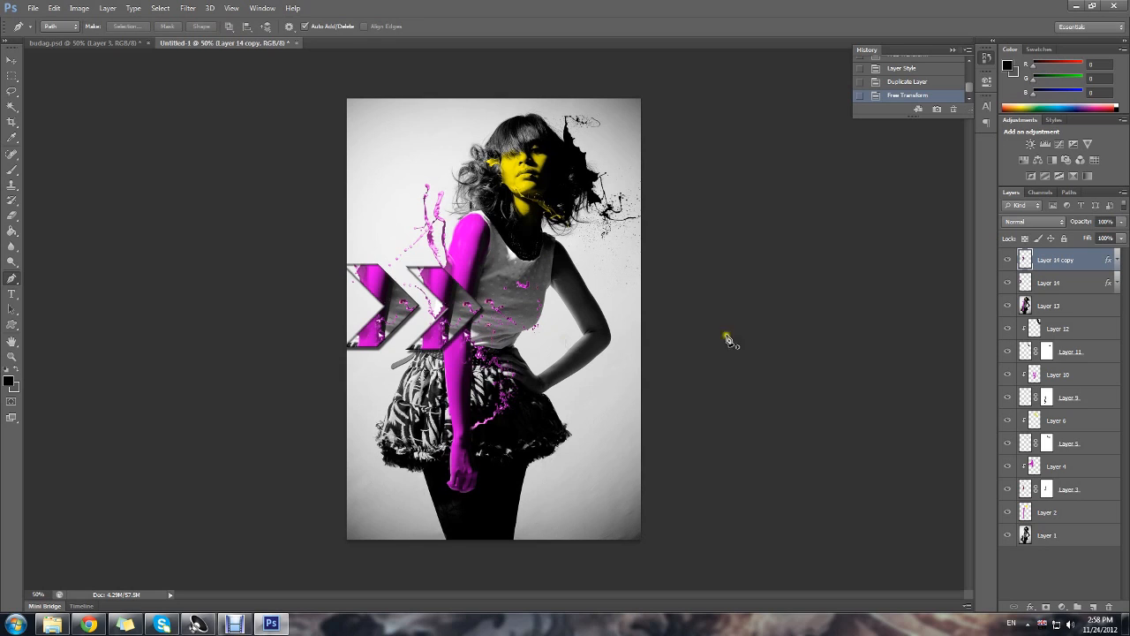
Place Layer 14 copy below Layer 14 and shift its chevron slightly closer to the first one.
{"action": "mouse_move", "coordinate": [1057, 259]}
{"action": "left_mouse_down"}
{"action": "mouse_move", "coordinate": [1059, 324]}
{"action": "mouse_move", "coordinate": [1060, 281]}
{"action": "left_mouse_up"}
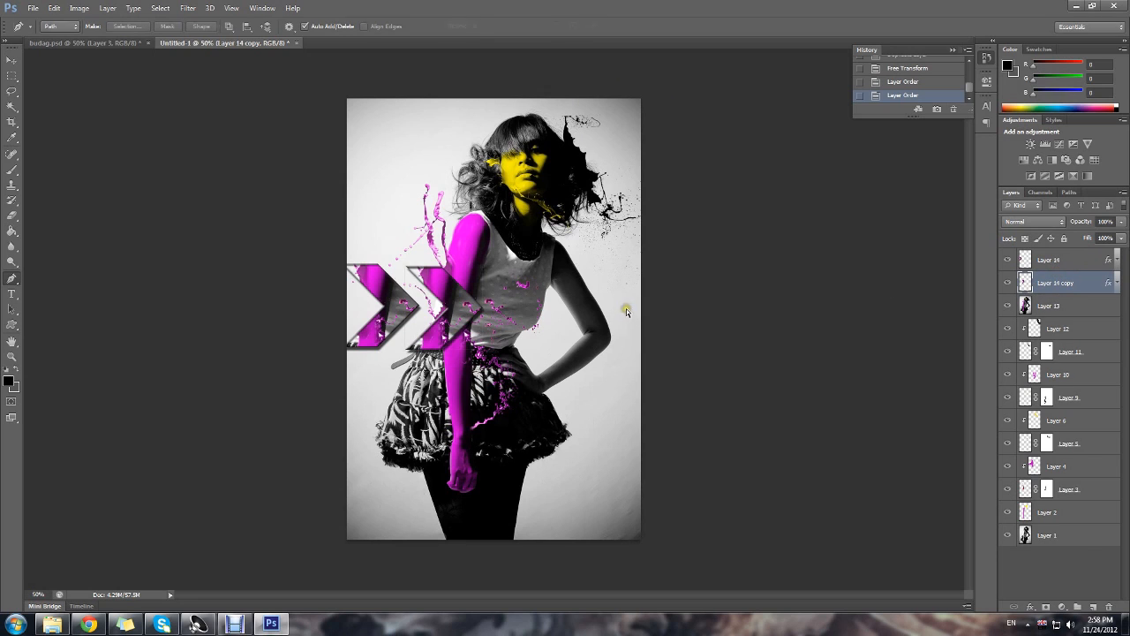
{"action": "key", "text": "ctrl+t"}
{"action": "mouse_move", "coordinate": [433, 331]}
{"action": "left_mouse_down"}
{"action": "mouse_move", "coordinate": [593, 334]}
{"action": "mouse_move", "coordinate": [420, 334]}
{"action": "left_mouse_up"}
{"action": "key", "text": "Return"}
{"action": "key", "text": "p"}
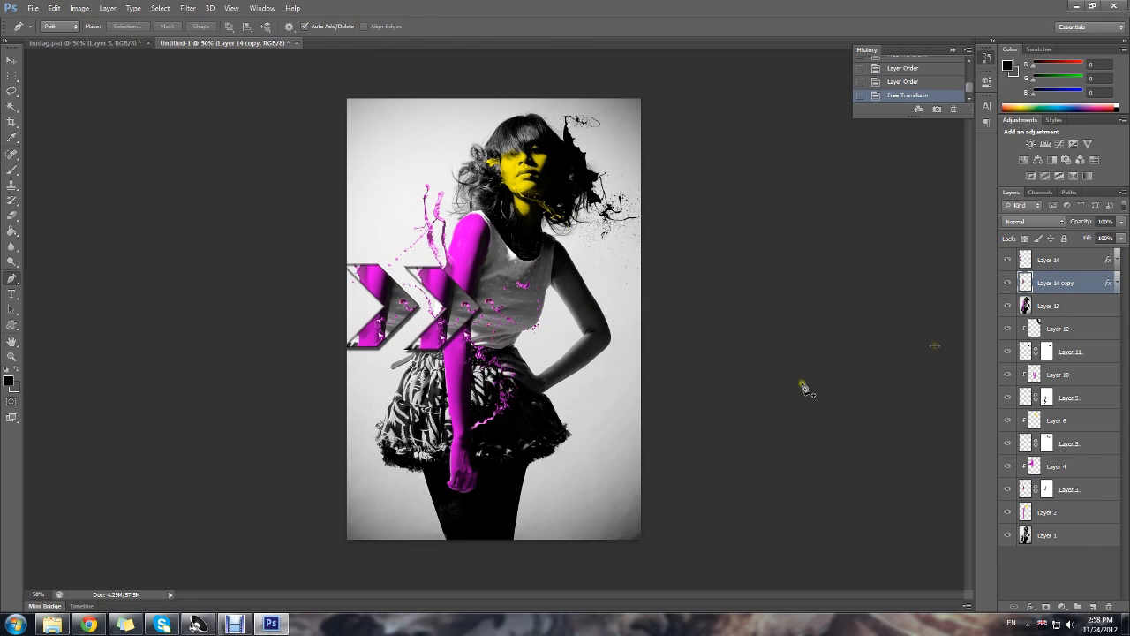
Delete the stamped Layer 13 and move Layer 14 copy down to directly above Layer 1.
{"action": "left_click", "coordinate": [1045, 305]}
{"action": "key", "text": "Delete"}
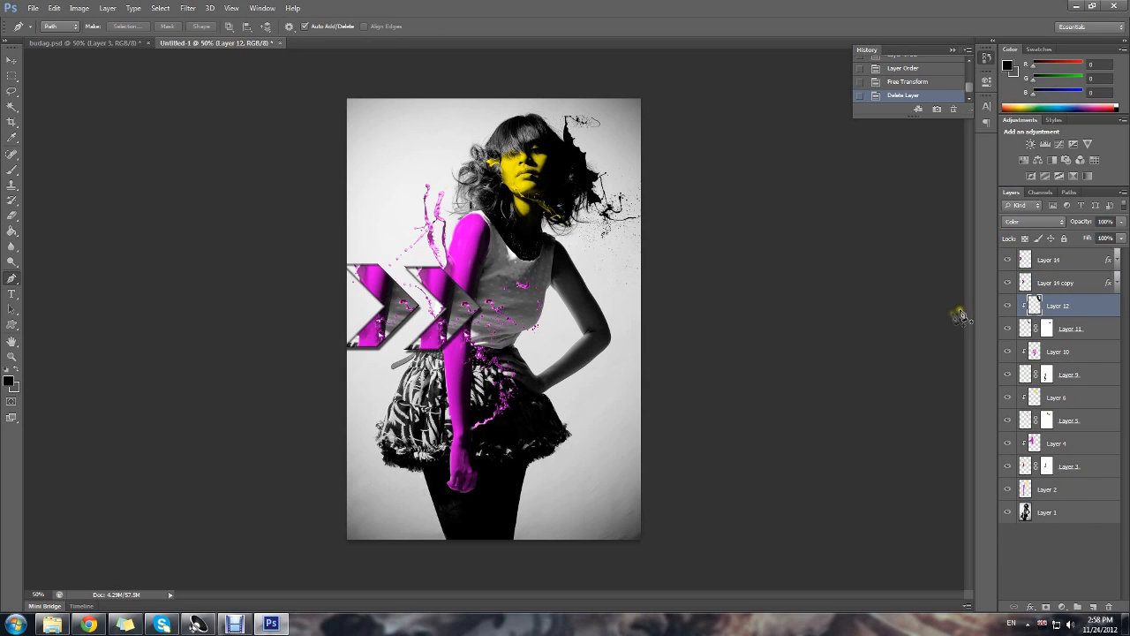
{"action": "left_click", "coordinate": [1057, 281]}
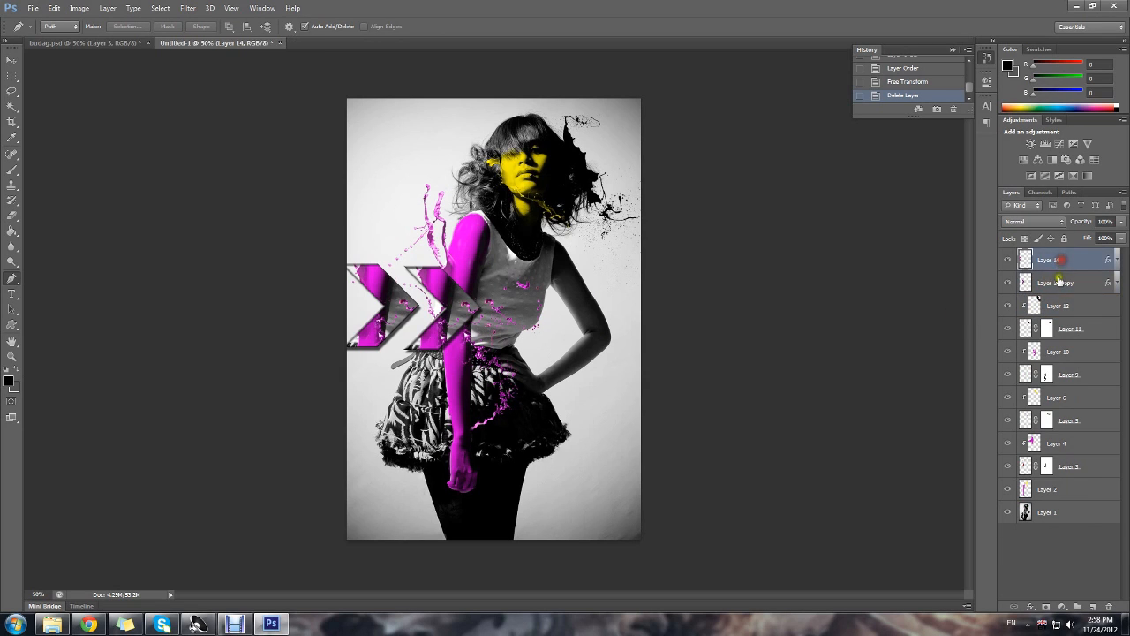
{"action": "left_click_drag", "start_coordinate": [1057, 281], "coordinate": [1057, 501]}
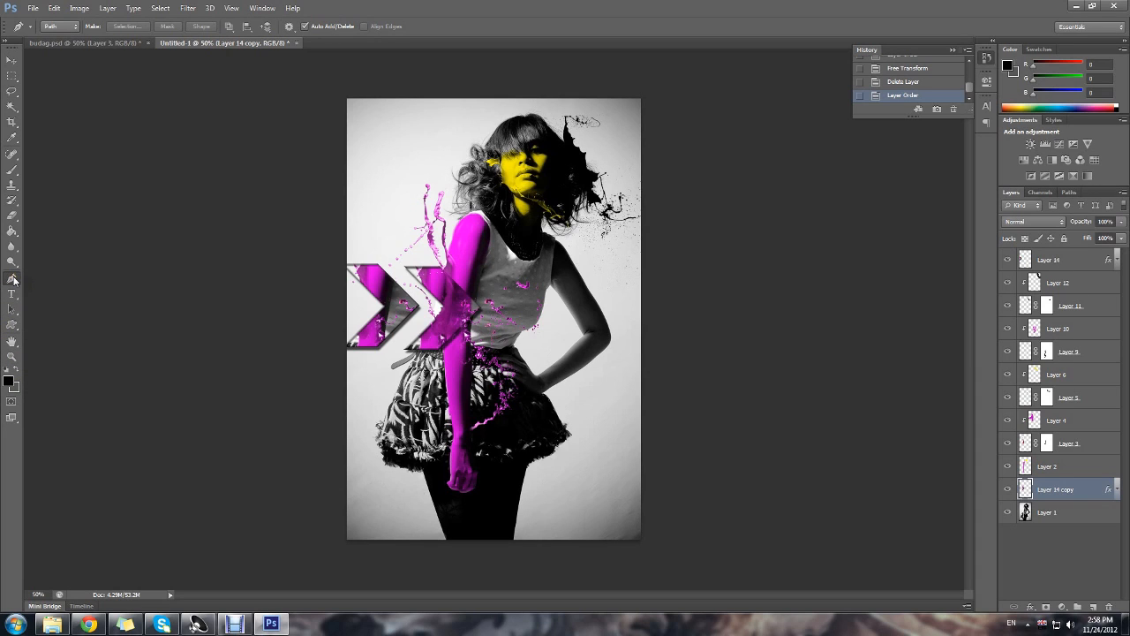
Check the finished bodag.psd for reference and choose the outlined triangle as the custom shape in Untitled-1.
{"action": "left_click", "coordinate": [12, 325]}
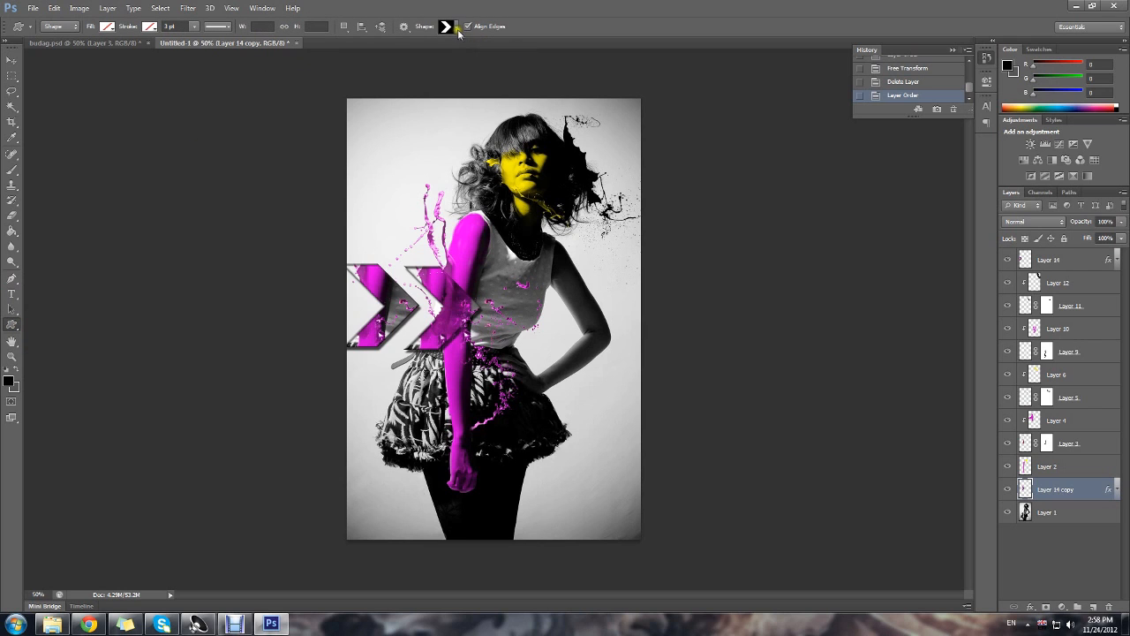
{"action": "left_click", "coordinate": [123, 42]}
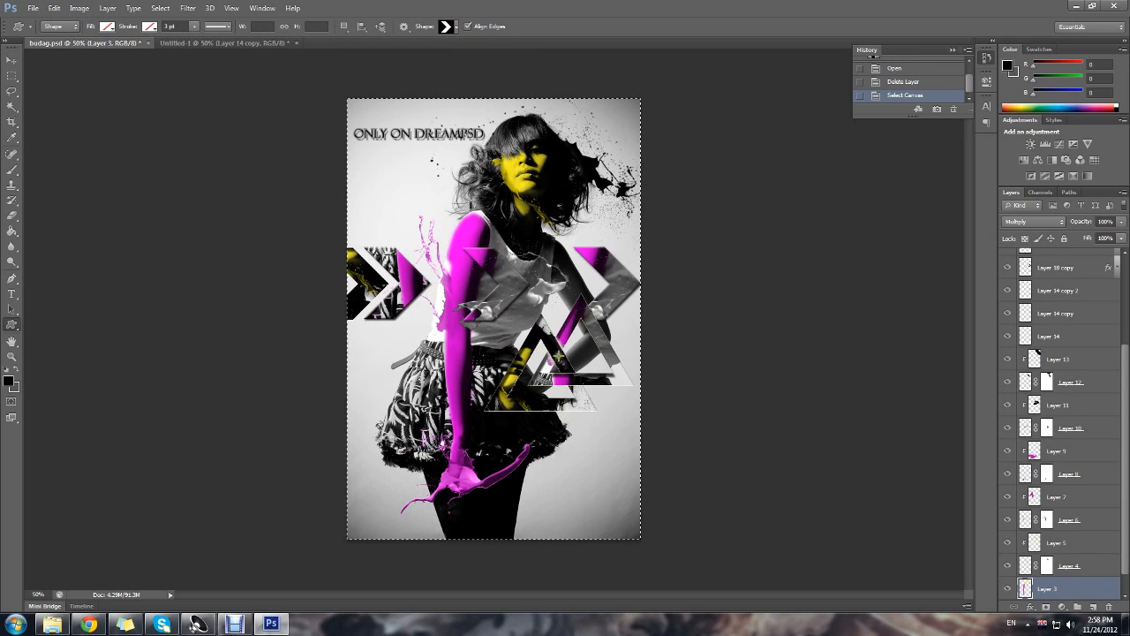
{"action": "left_click", "coordinate": [237, 43]}
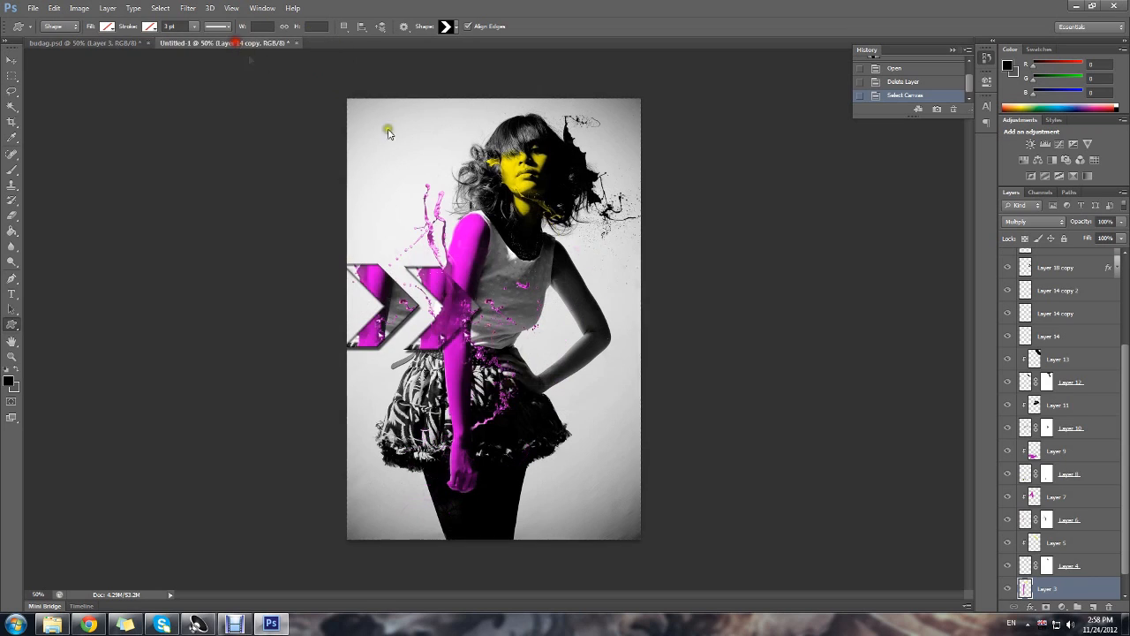
{"action": "left_click", "coordinate": [453, 26]}
{"action": "scroll", "coordinate": [500, 69], "scroll_direction": "down", "scroll_amount": 10}
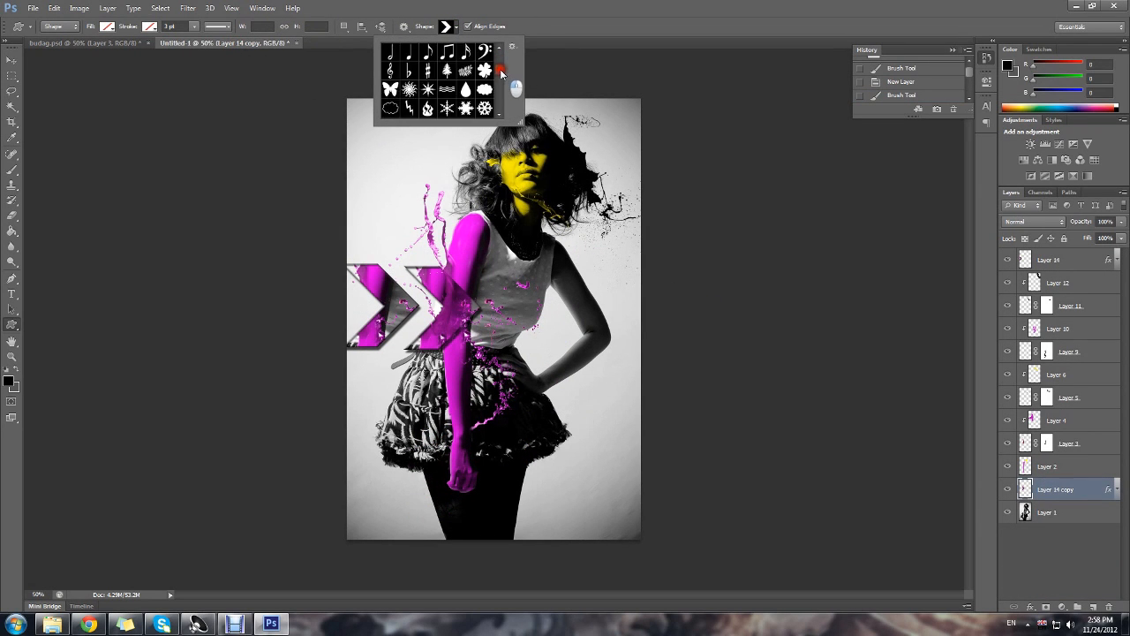
{"action": "left_click_drag", "start_coordinate": [522, 123], "coordinate": [599, 292]}
{"action": "left_click_drag", "start_coordinate": [577, 200], "coordinate": [573, 194]}
{"action": "left_click", "coordinate": [425, 108]}
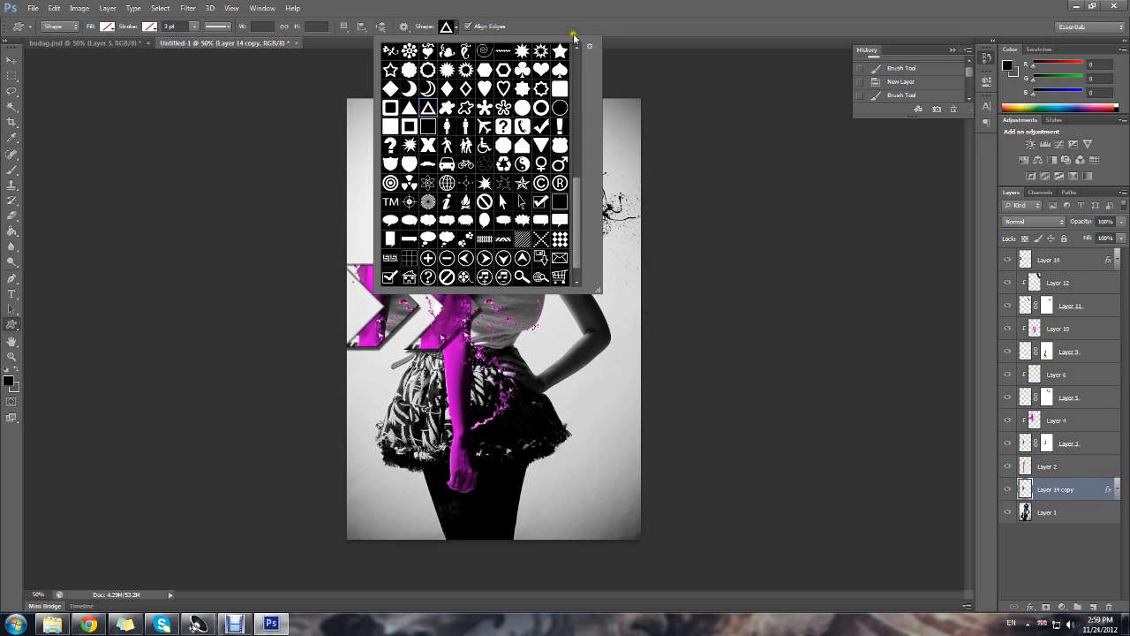
{"action": "left_click", "coordinate": [617, 241]}
{"action": "left_click", "coordinate": [567, 337]}
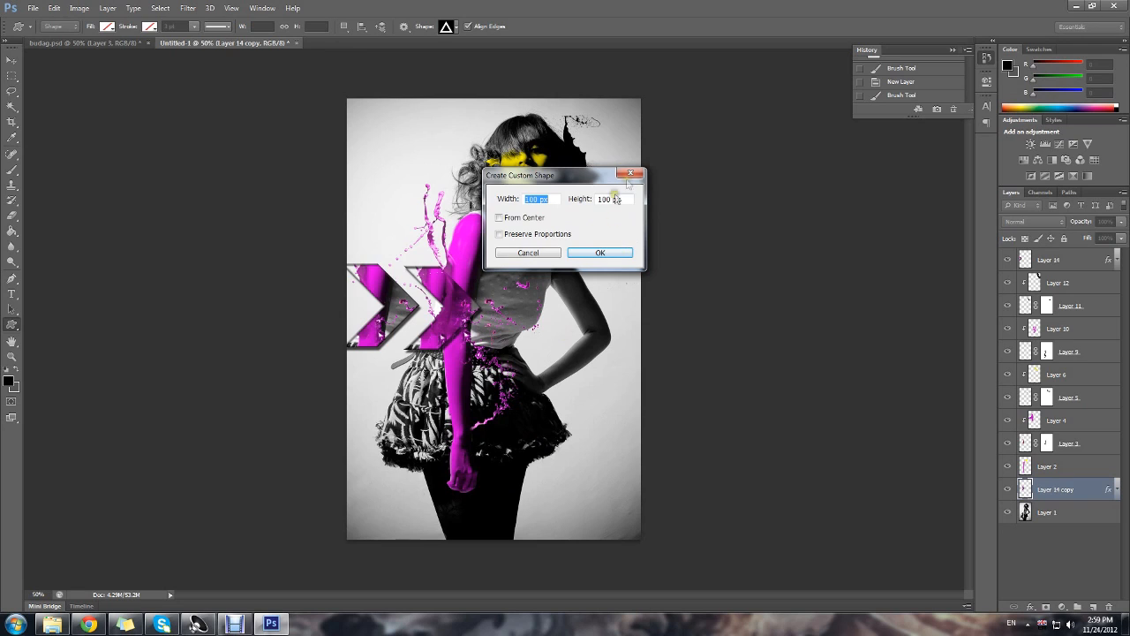
{"action": "left_click", "coordinate": [635, 177]}
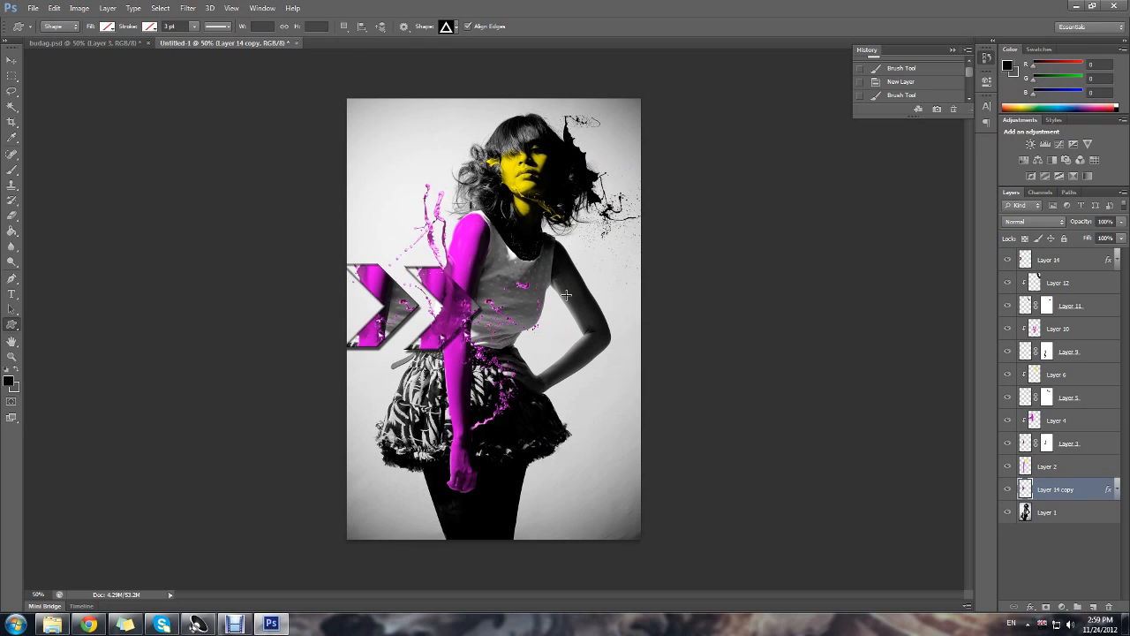